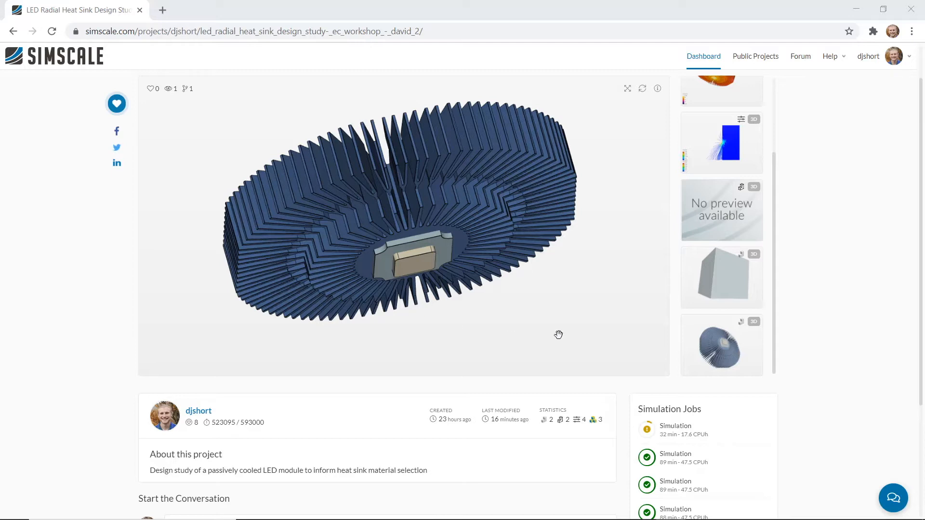
- Copy the LED radial heat sink project, replacing the word Copy at the end of its title with the owner's first name
scroll(555, 328, down, 3)
scroll(856, 300, up, 1)
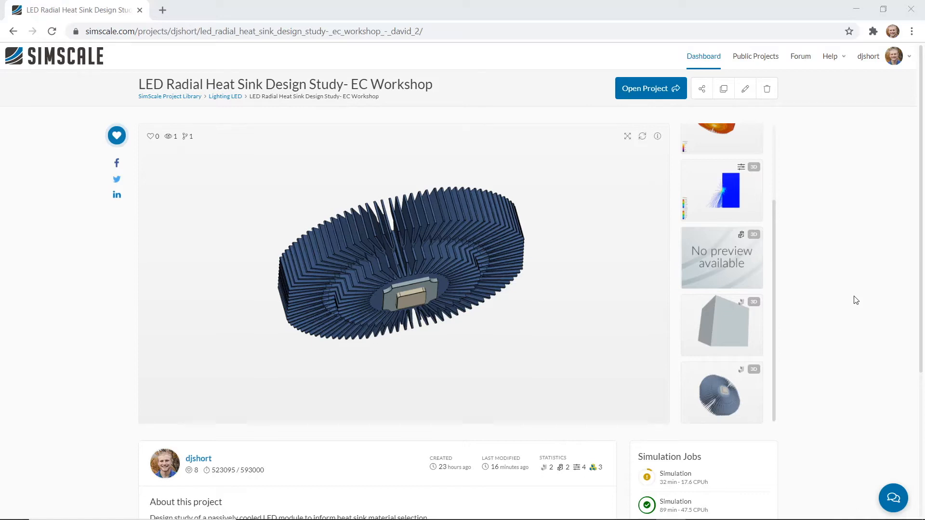
click(725, 91)
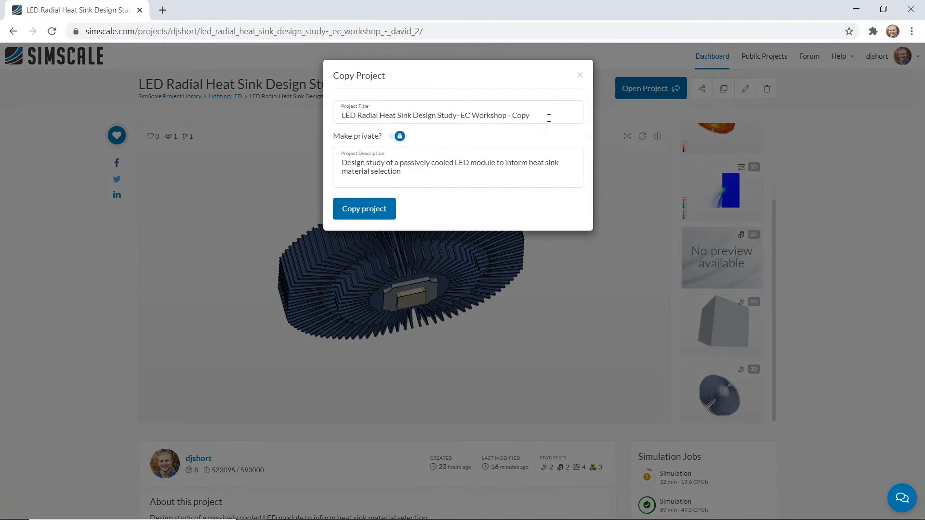
click(548, 118)
key(BackSpace)
key(BackSpace)
key(BackSpace)
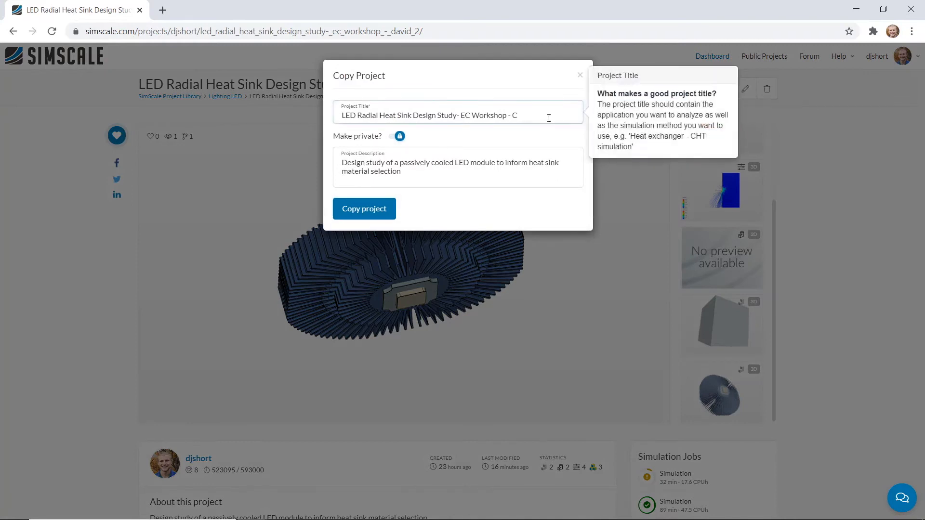
key(BackSpace)
text(David)
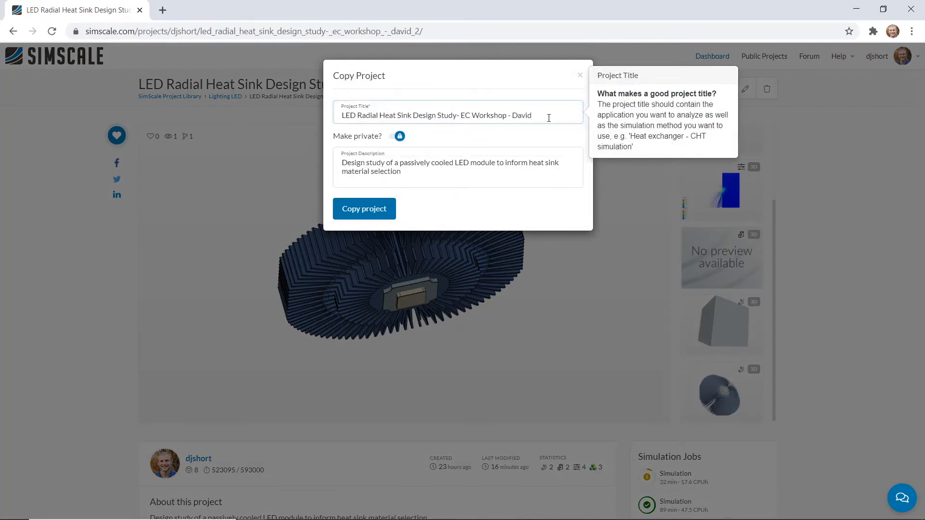
click(380, 211)
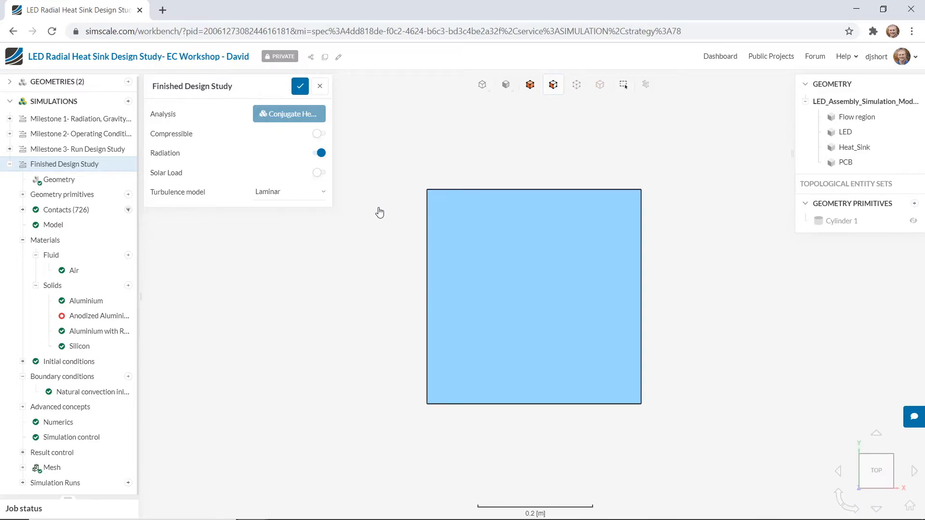
- Collapse the Finished Design Study simulation and display the LED_Assembly_(Milestone_0) geometry from its LED side
click(9, 164)
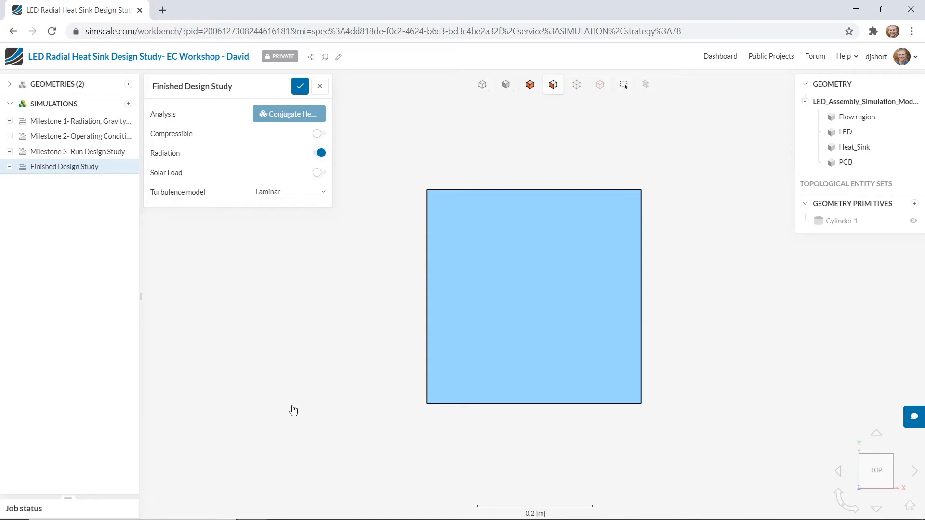
drag(293, 410, 339, 324)
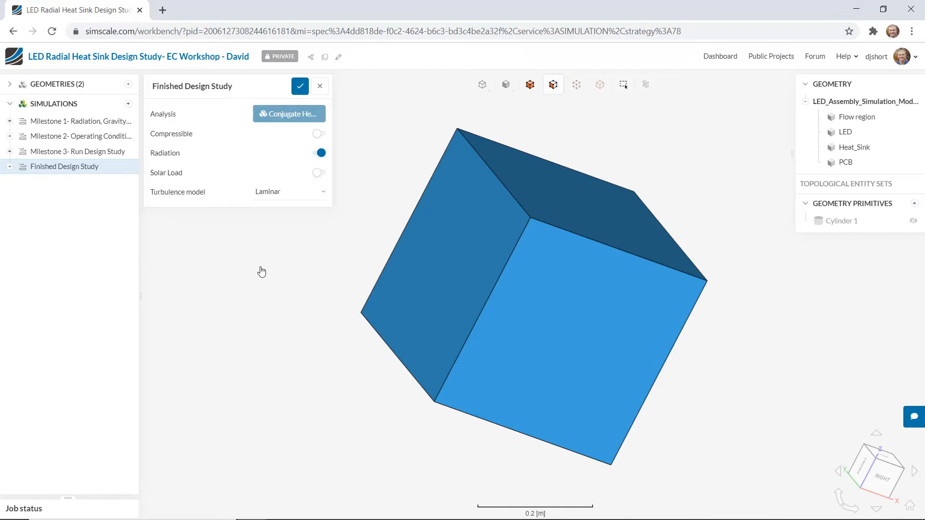
click(71, 84)
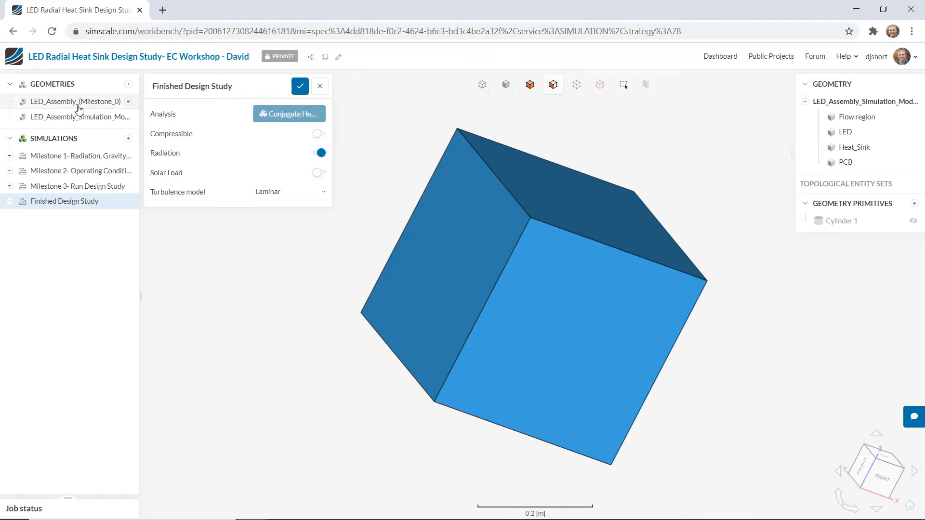
click(77, 101)
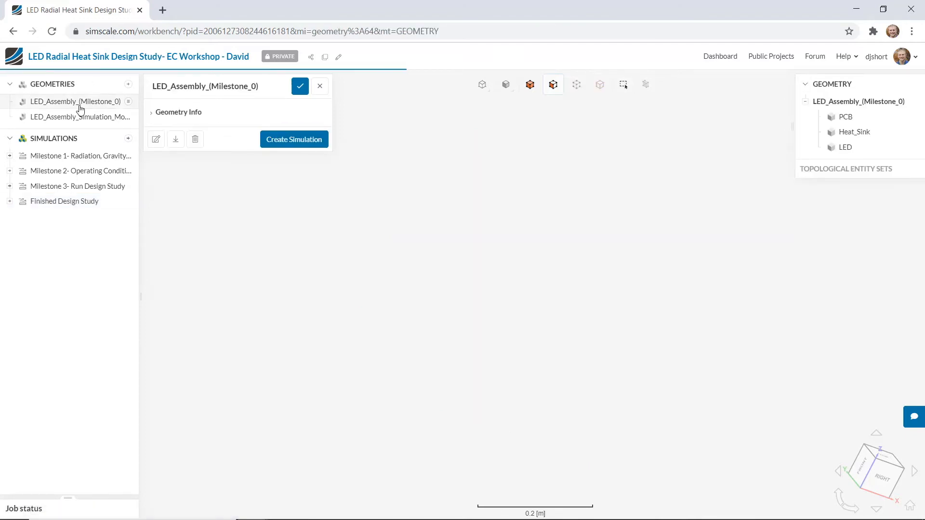
drag(564, 436, 609, 369)
scroll(609, 369, up, 5)
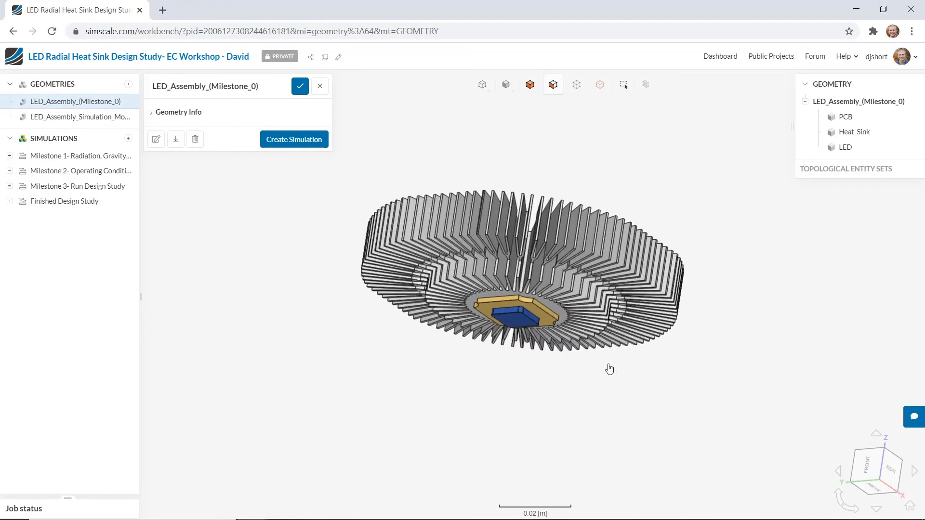
scroll(614, 364, down, 4)
right_drag(673, 358, 614, 383)
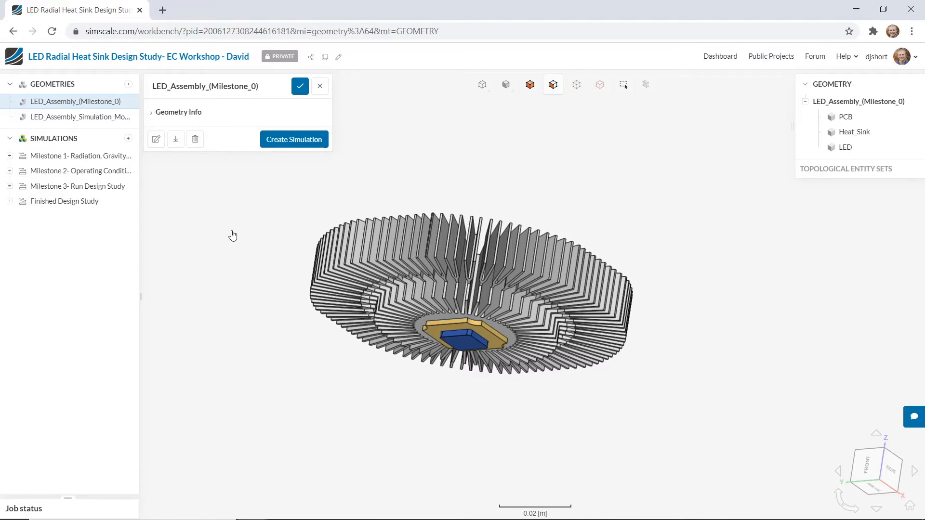
- Open the LED_Assembly_(Milestone_0) geometry for CAD editing and show the underside with the PCB and LED
click(157, 140)
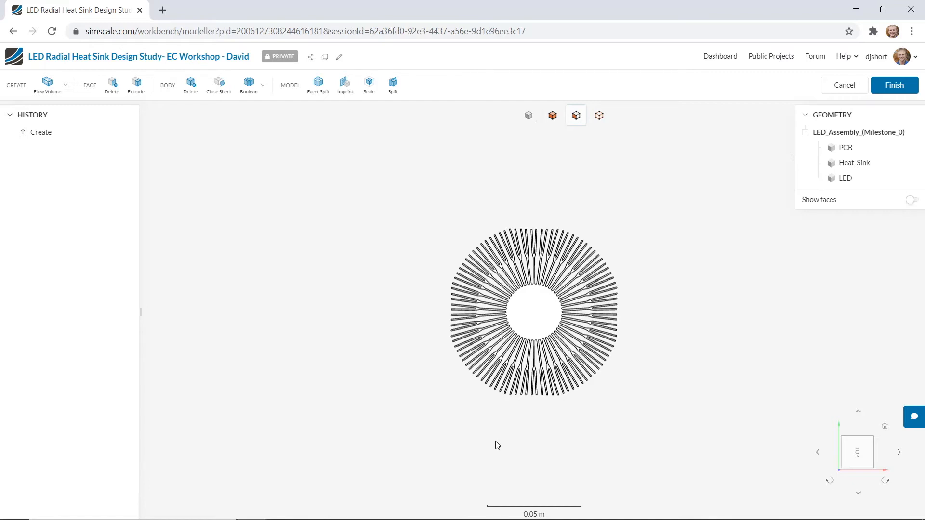
drag(497, 445, 565, 220)
scroll(580, 365, up, 10)
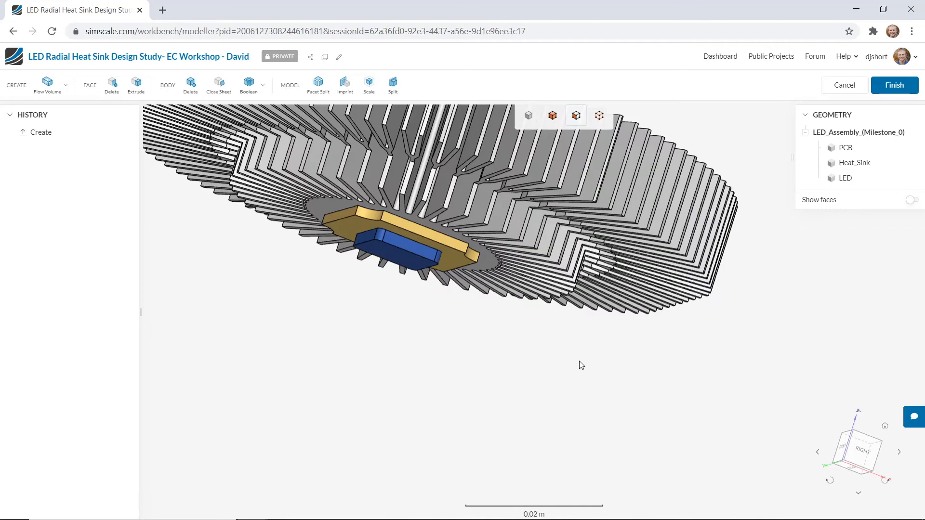
right_drag(611, 433, 630, 448)
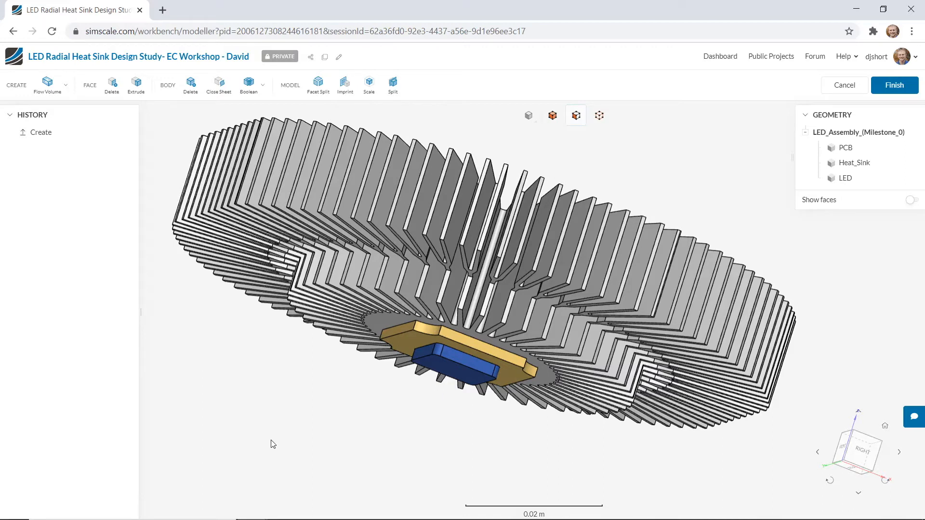
- Create an external flow volume around the whole LED assembly, keeping the default minimum and maximum extents
scroll(272, 443, down, 5)
right_drag(285, 450, 409, 380)
click(49, 83)
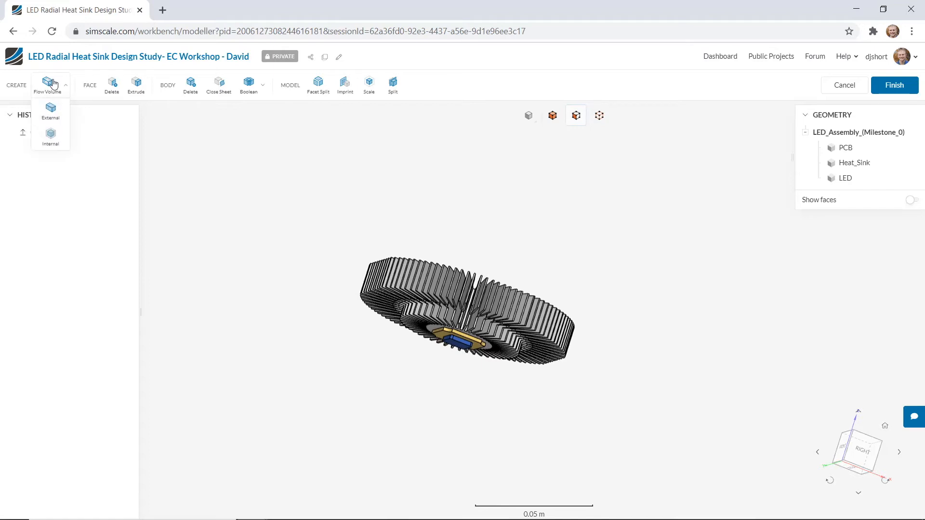
click(51, 111)
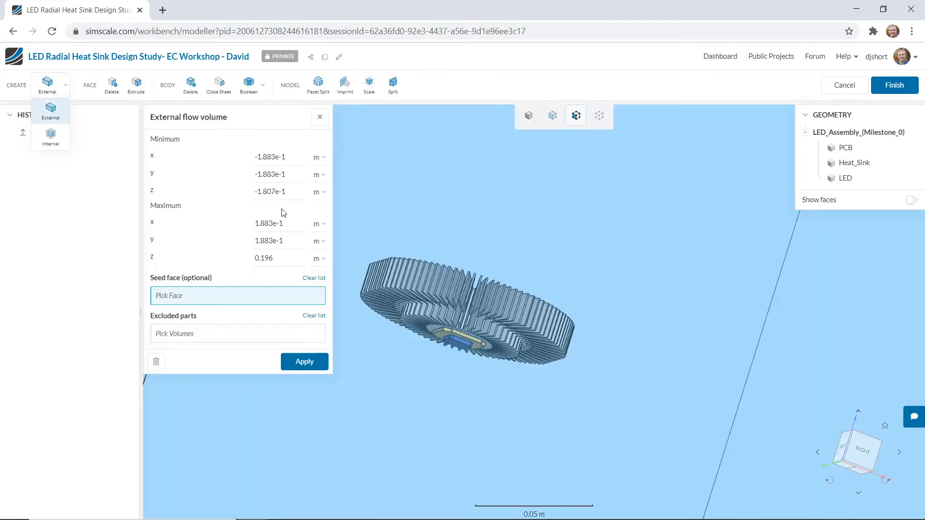
scroll(519, 395, down, 3)
drag(750, 405, 621, 323)
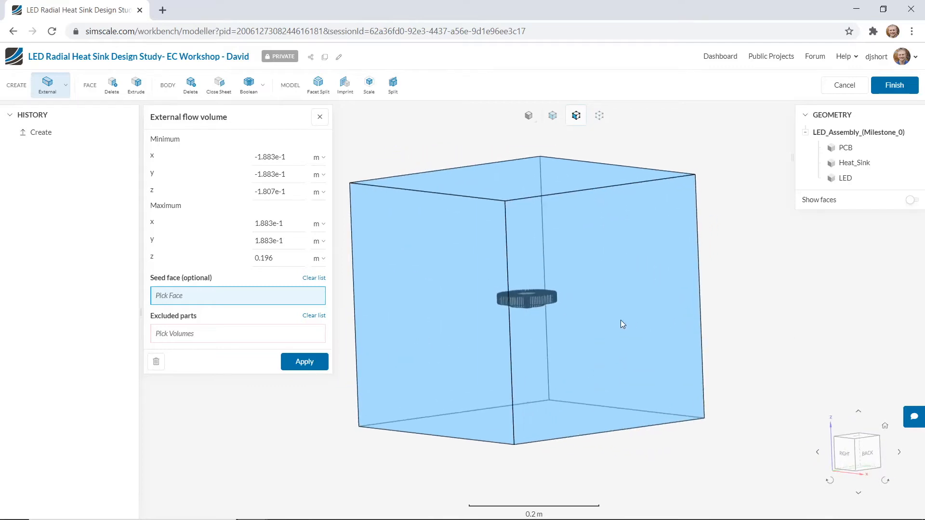
click(307, 368)
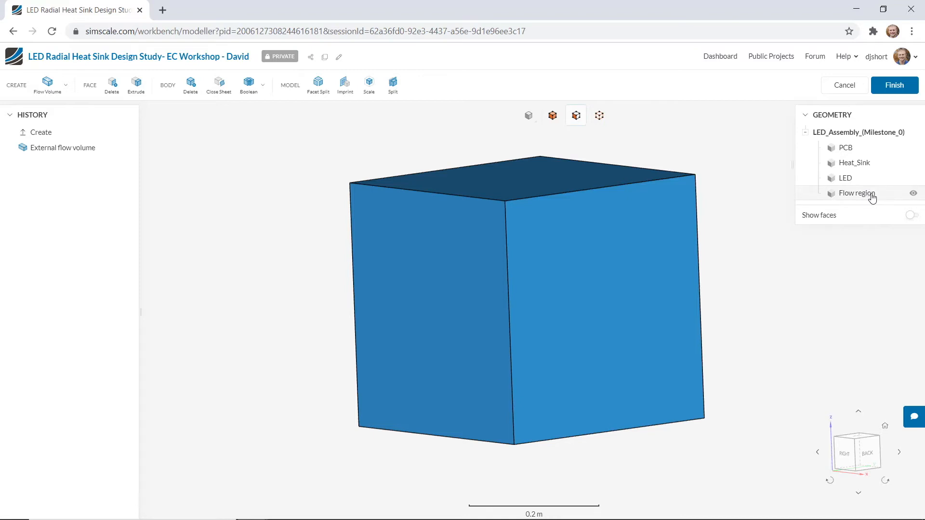
- Hide the flow region and examine the heat sink by itself from above
click(913, 194)
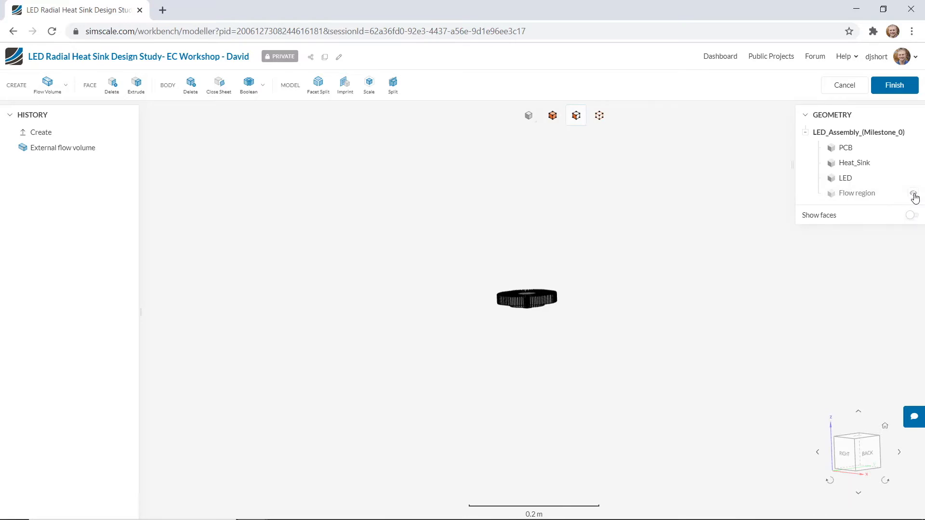
drag(660, 278, 597, 345)
scroll(545, 336, up, 3)
scroll(545, 336, up, 3)
right_drag(686, 262, 680, 339)
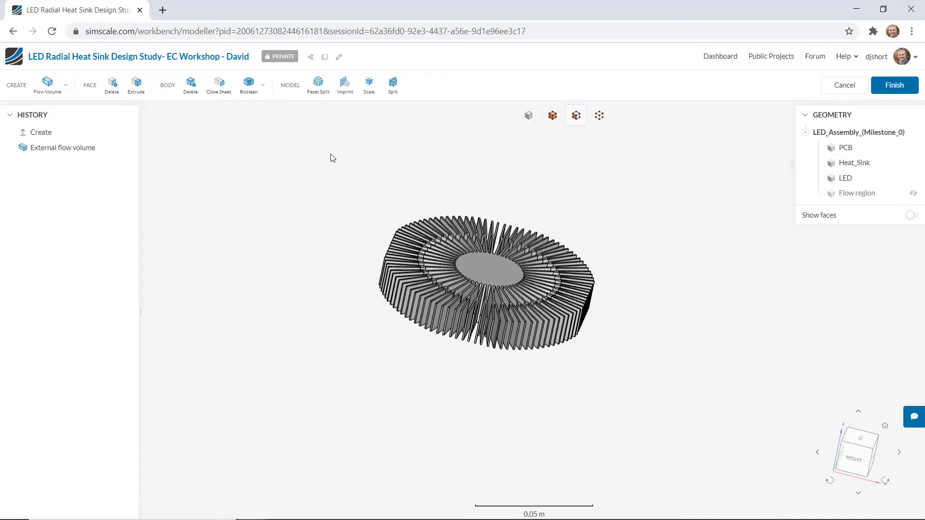
- Apply an Imprint operation to the assembly and flow region
click(346, 86)
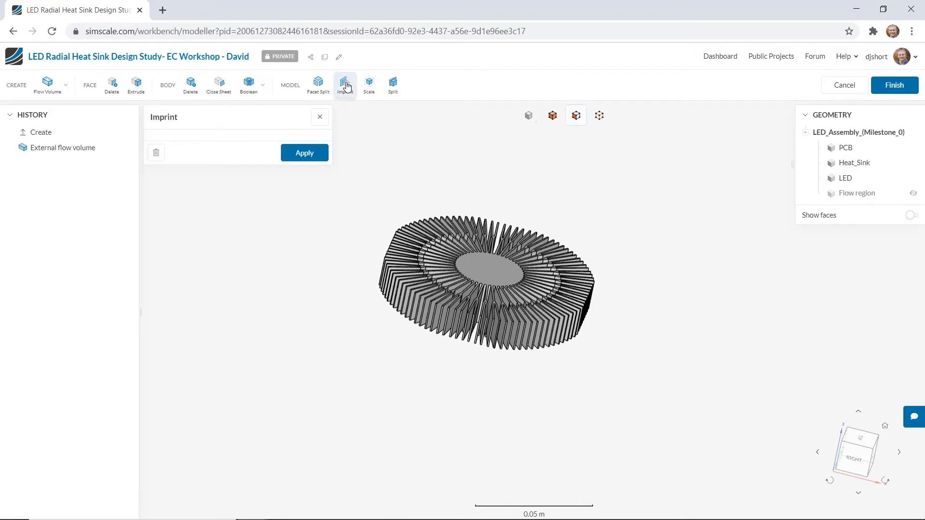
click(305, 154)
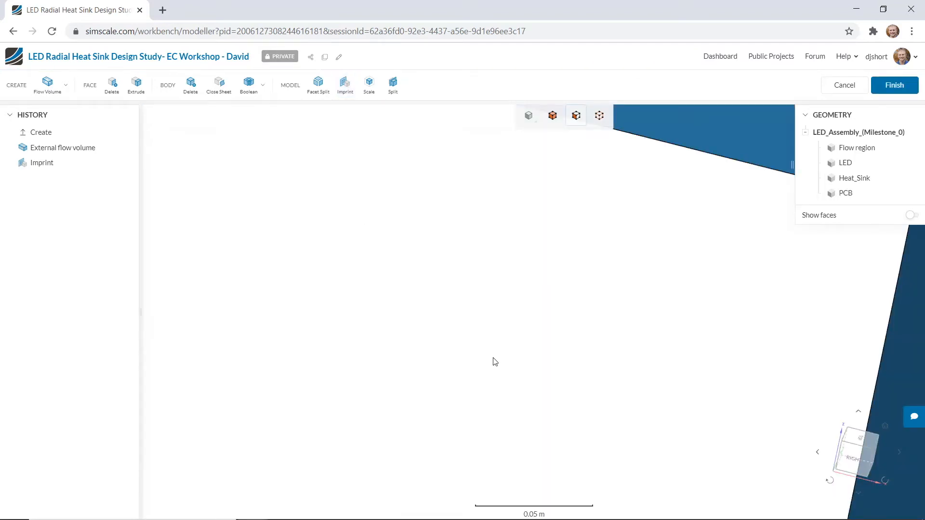
scroll(494, 361, down, 5)
drag(761, 404, 717, 354)
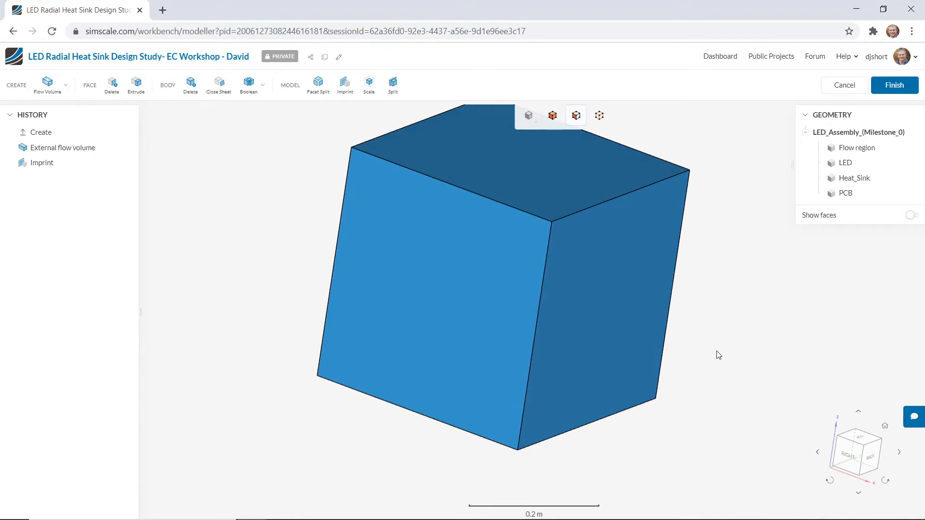
click(643, 194)
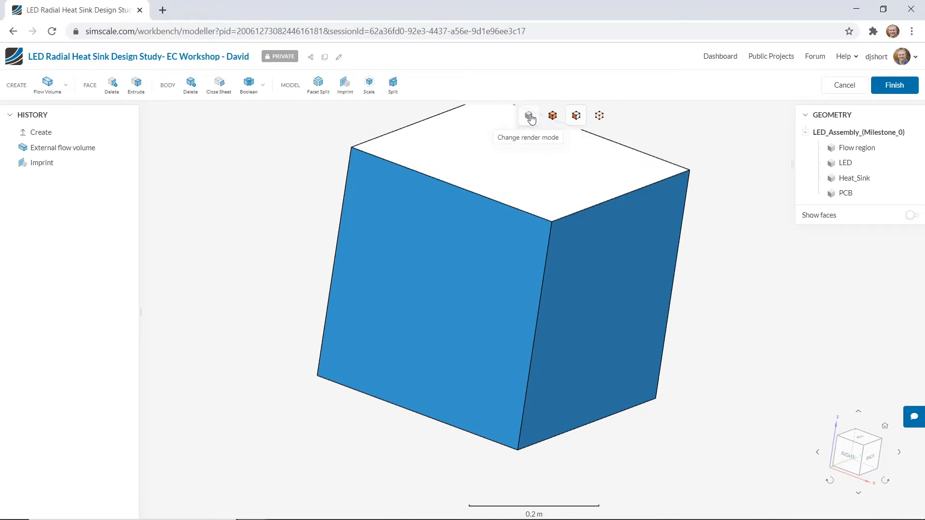
click(530, 118)
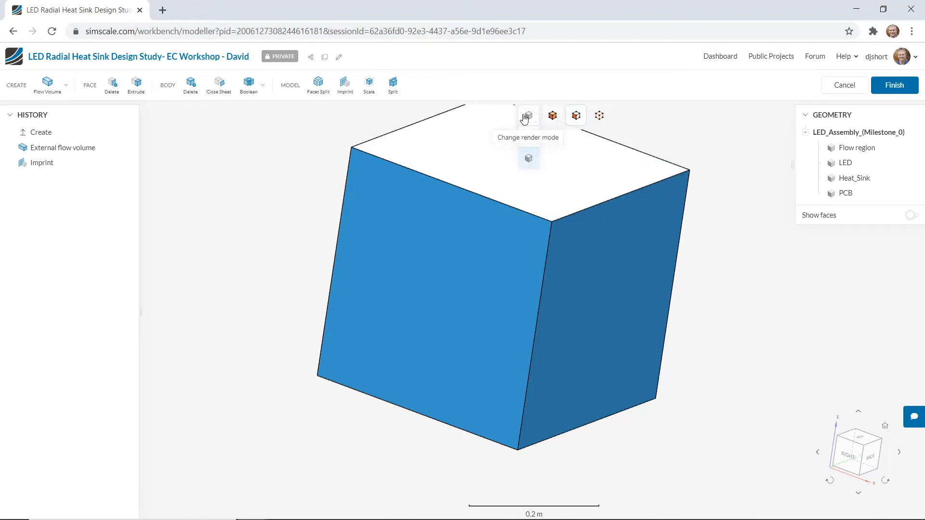
click(524, 119)
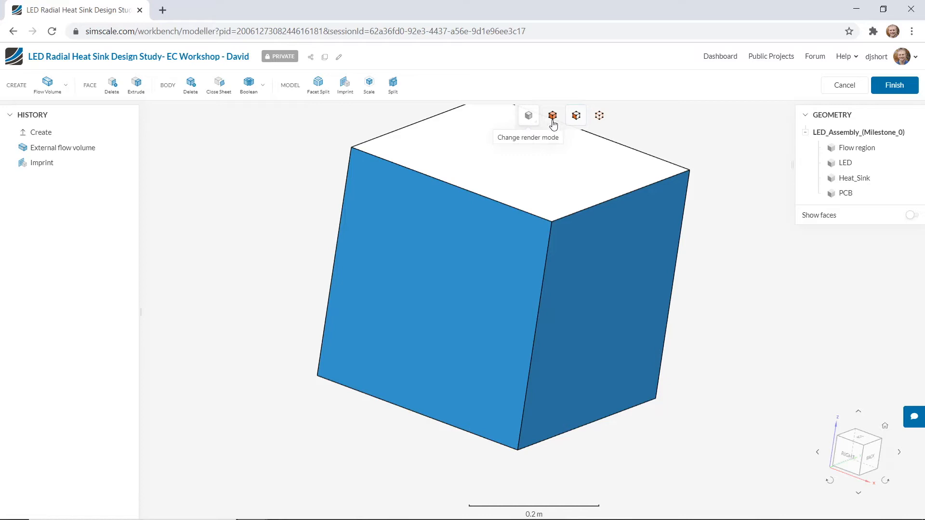
click(781, 305)
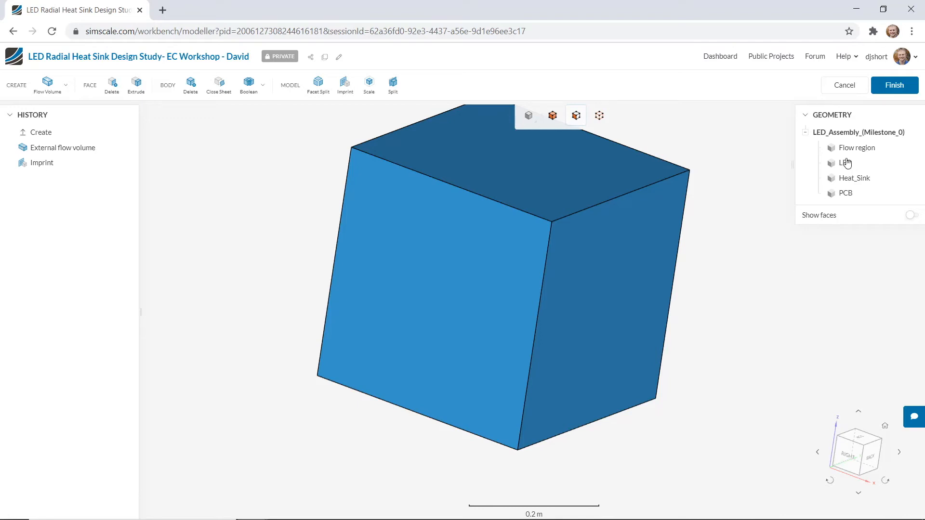
- Finish the CAD edits and display the resulting geometry copy as translucent surfaces with wireframe
click(894, 88)
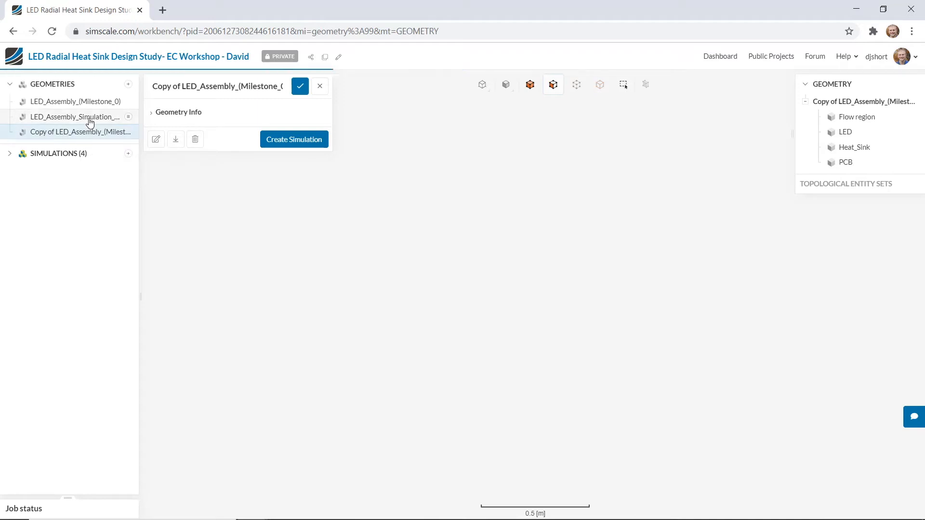
drag(336, 398, 357, 233)
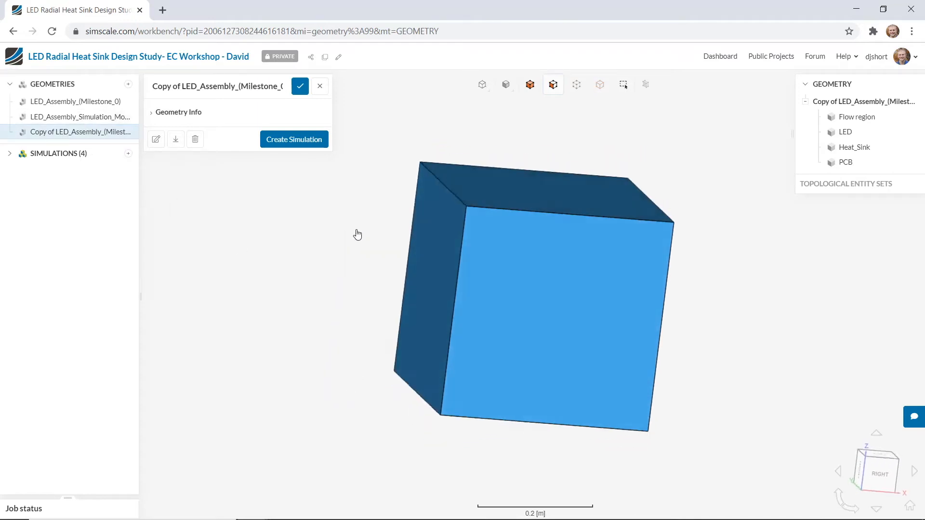
click(505, 88)
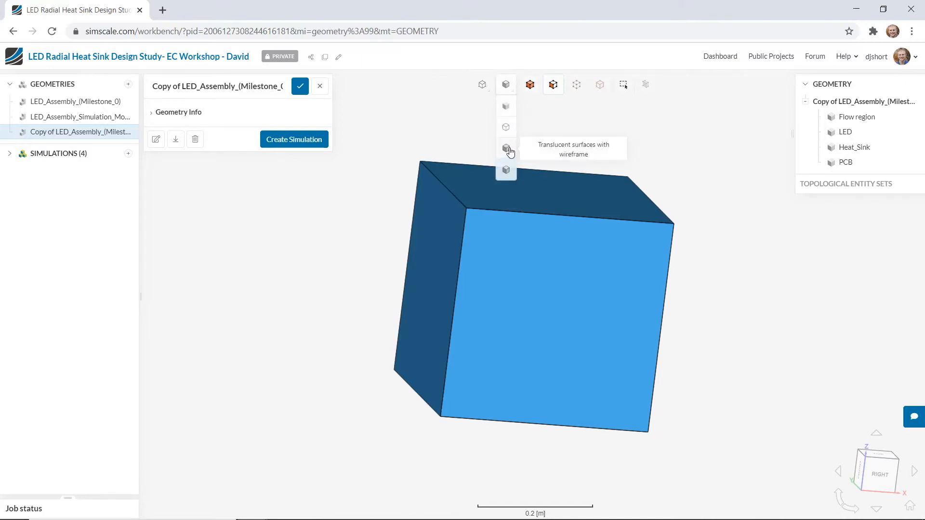
click(506, 148)
drag(731, 208, 721, 322)
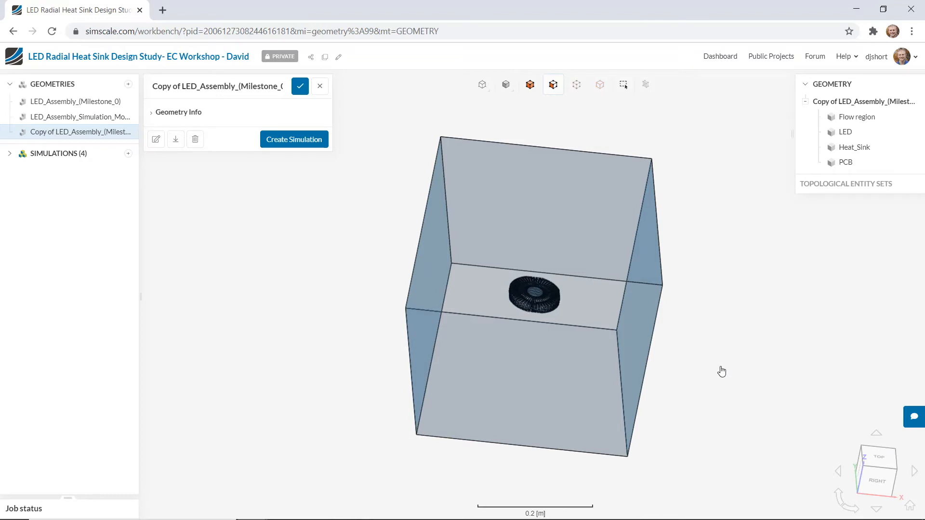
- Create a Conjugate Heat Transfer v2.0 simulation on the copied LED assembly geometry and collapse its tree
click(288, 140)
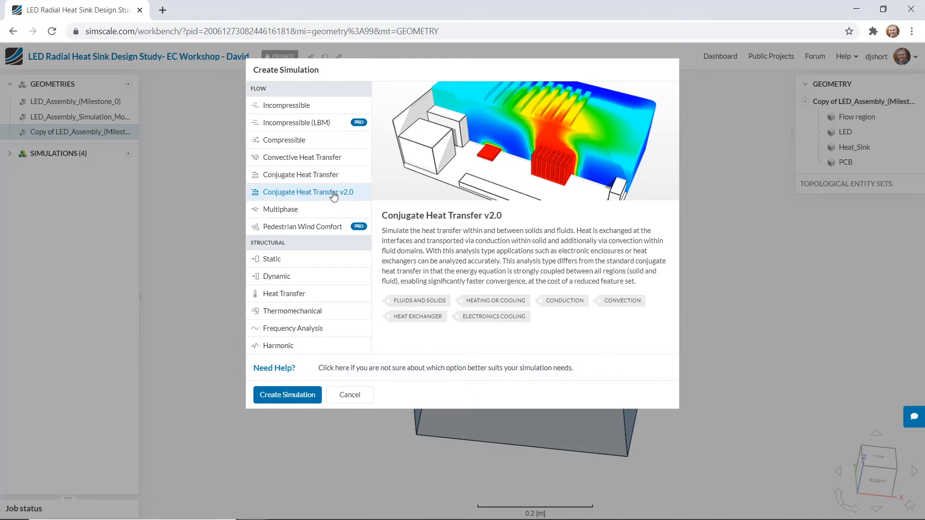
click(299, 400)
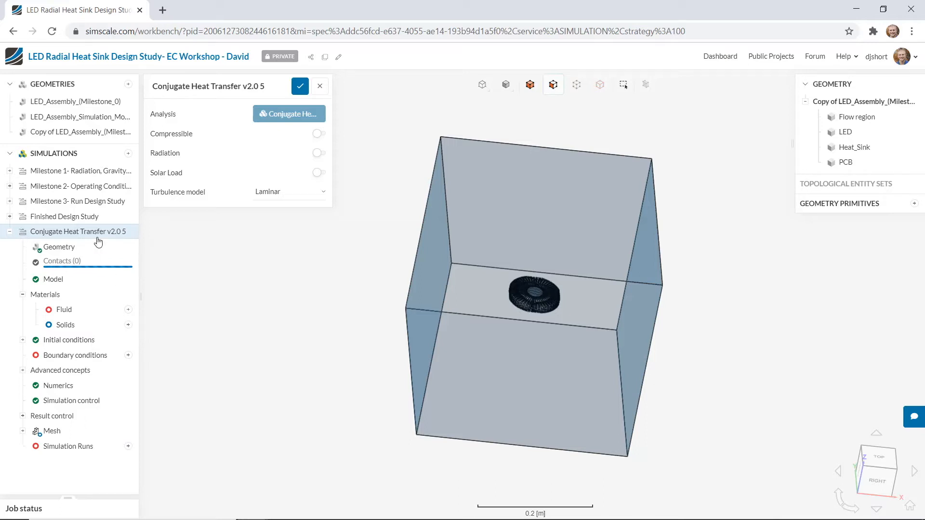
click(89, 261)
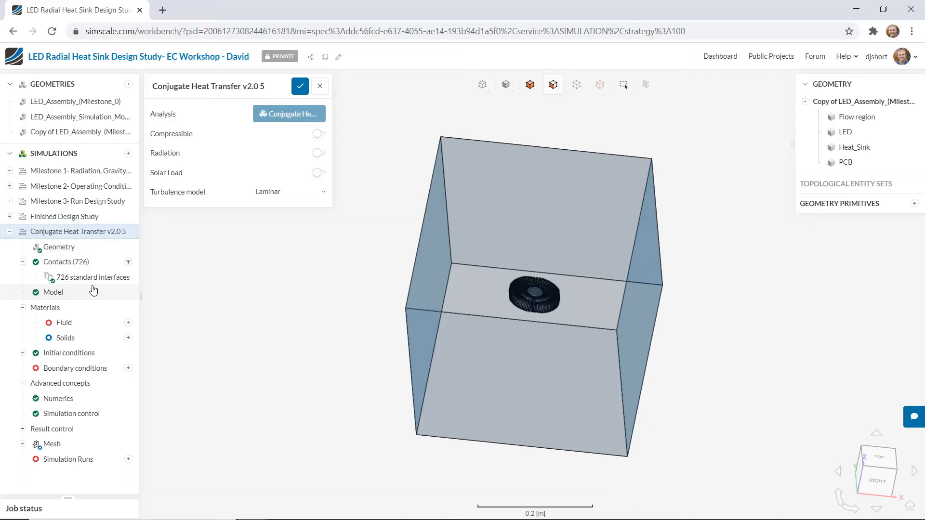
click(9, 232)
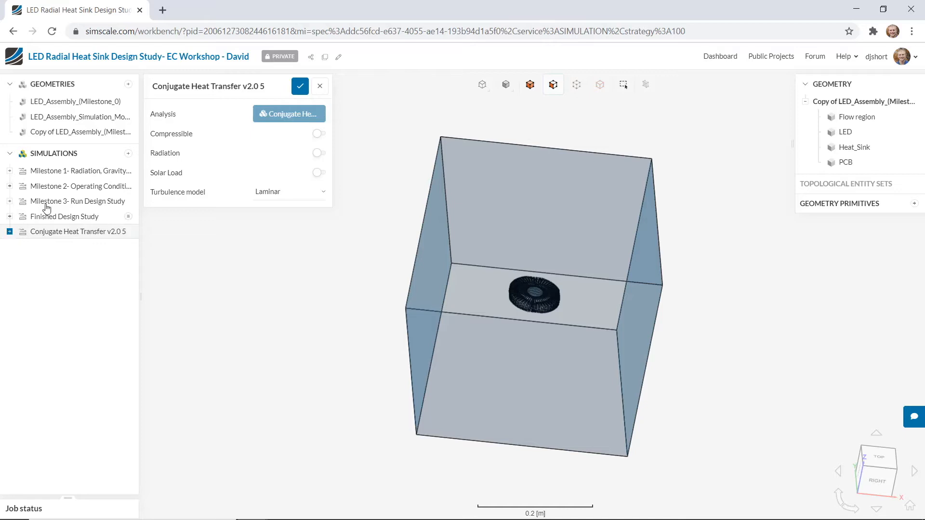
- Open the Milestone 1- Radiation, Gravity and Materials simulation, widen its tree for full names, and enable Radiation in its global settings
click(74, 171)
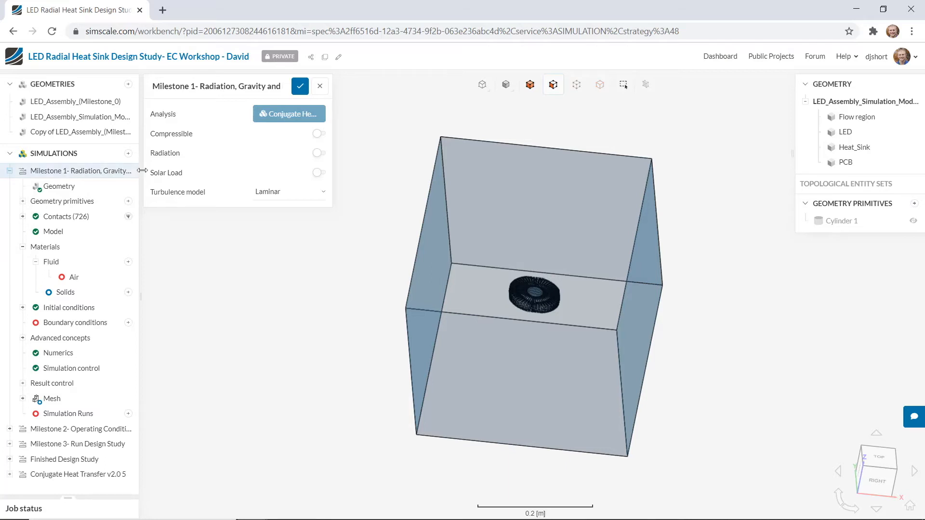
drag(143, 172, 251, 181)
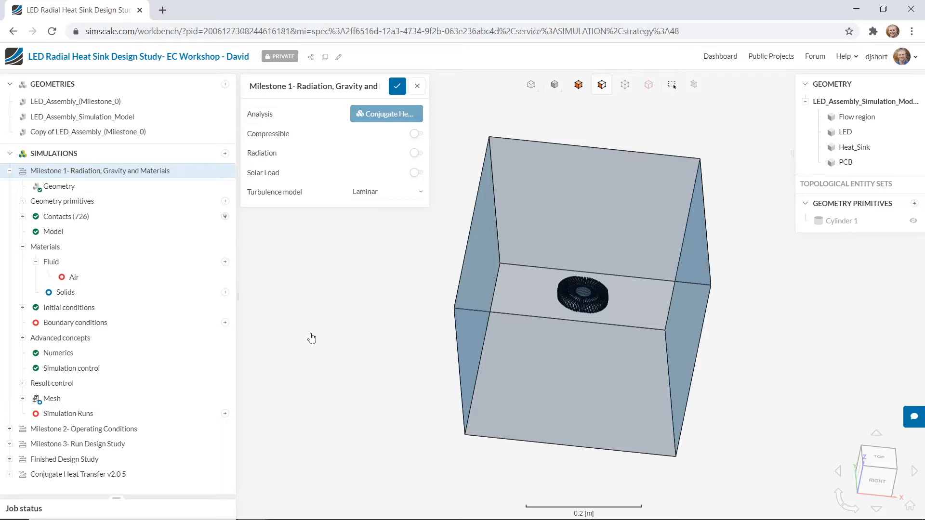
click(162, 175)
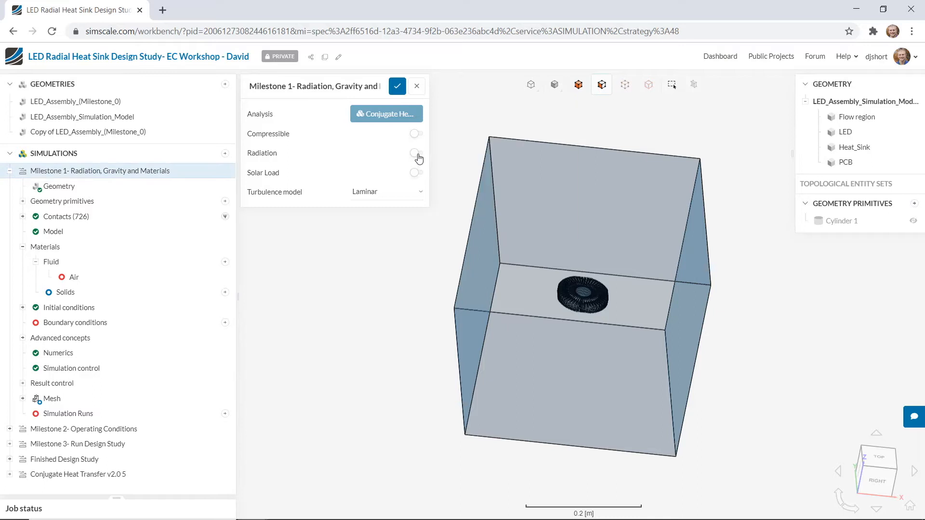
mouse_move(419, 158)
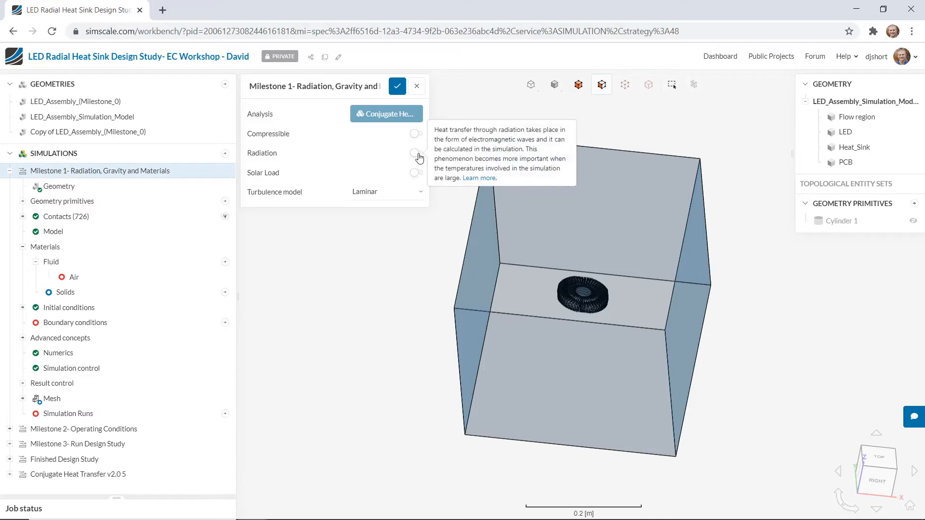
click(418, 154)
click(395, 87)
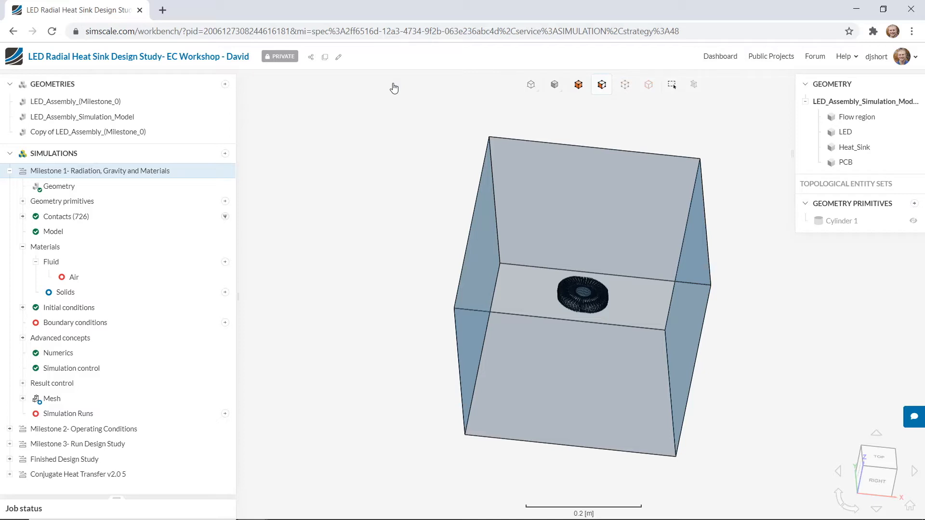
- Set the model's gravity component gz to -9.81 m/s² and save it
click(79, 233)
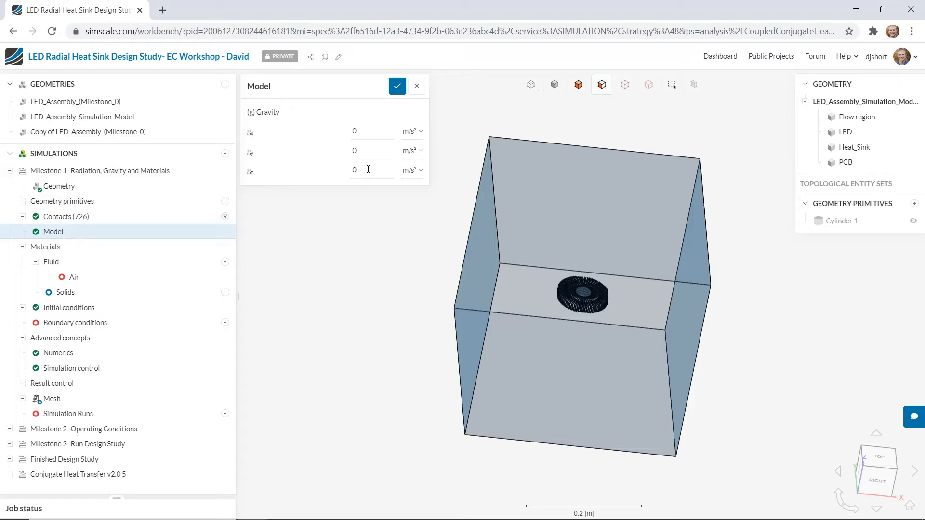
drag(745, 413, 764, 382)
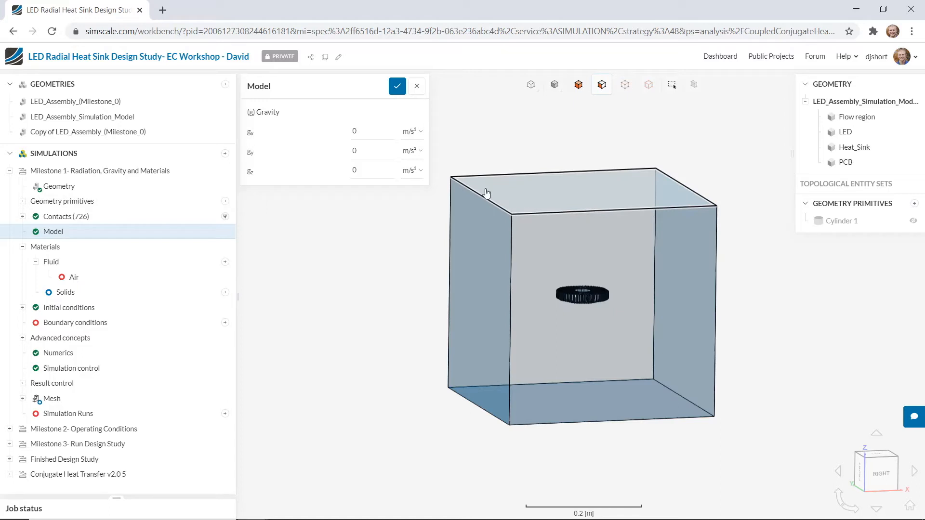
double_click(385, 171)
text(-9.81)
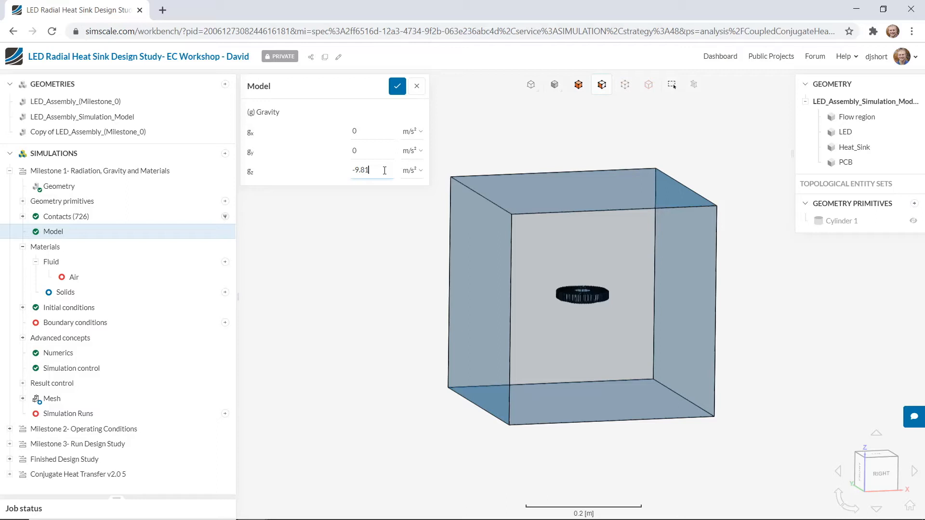
click(397, 88)
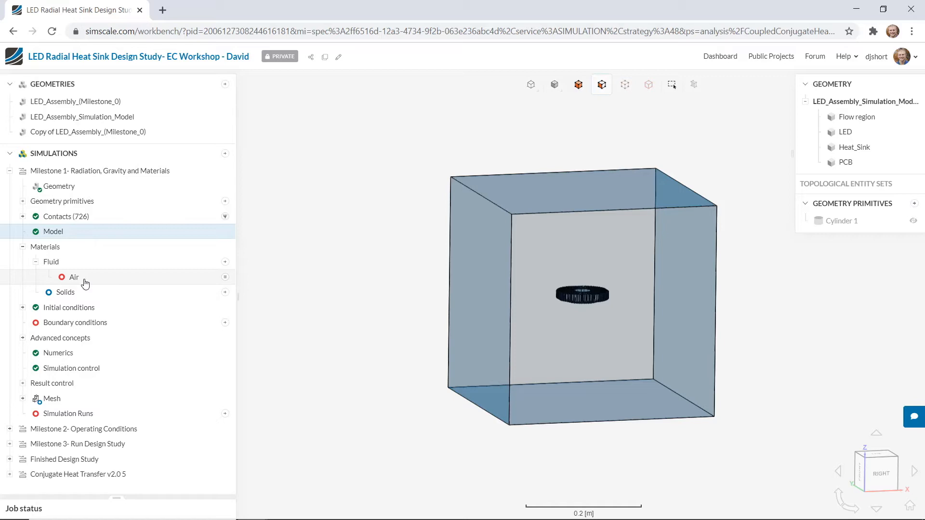
- Assign the existing Air fluid material to the Flow region volume and save it
click(225, 264)
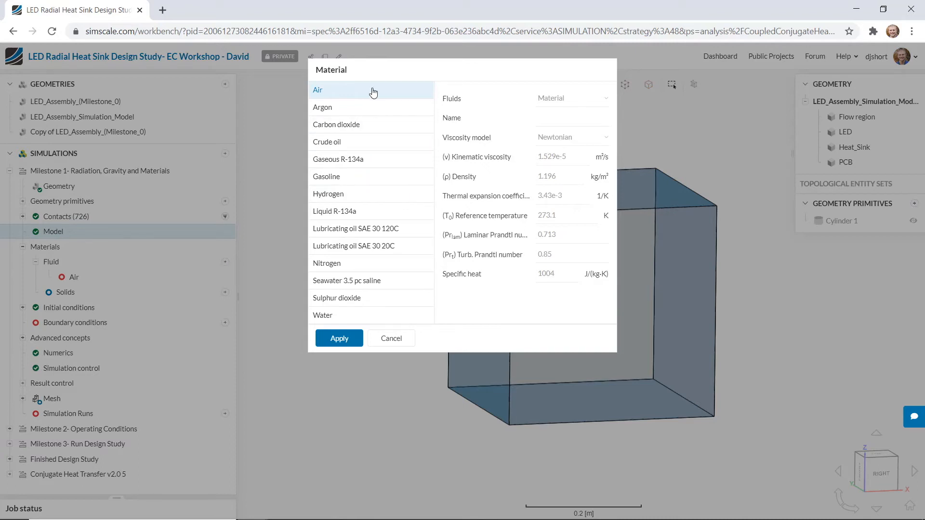
click(385, 340)
click(101, 278)
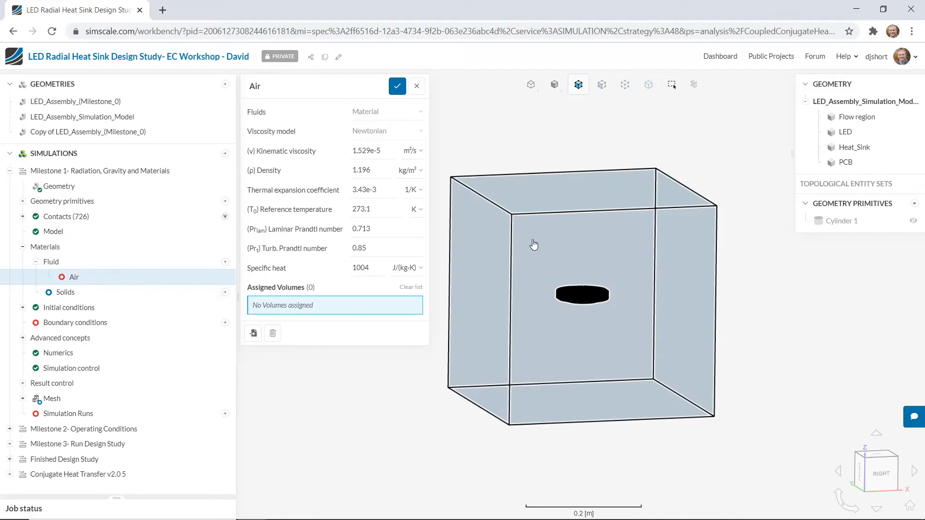
click(534, 244)
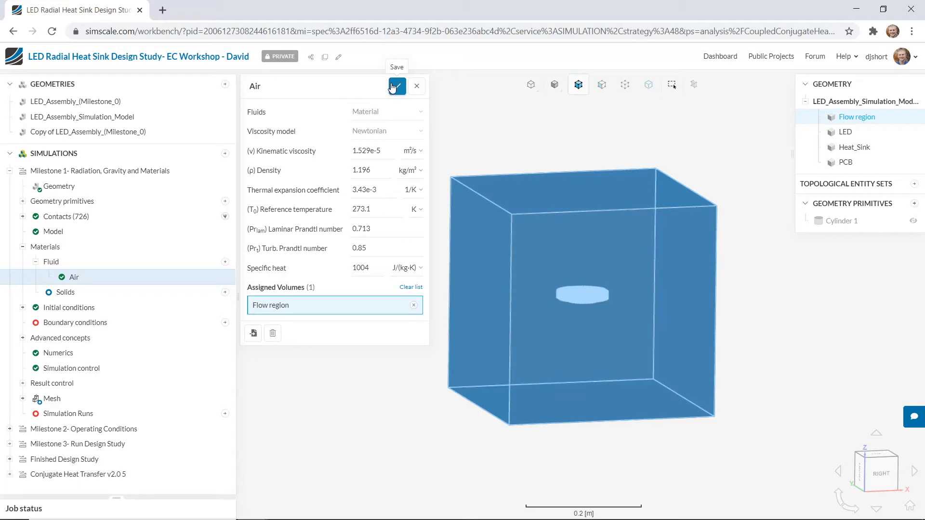
click(396, 86)
click(398, 89)
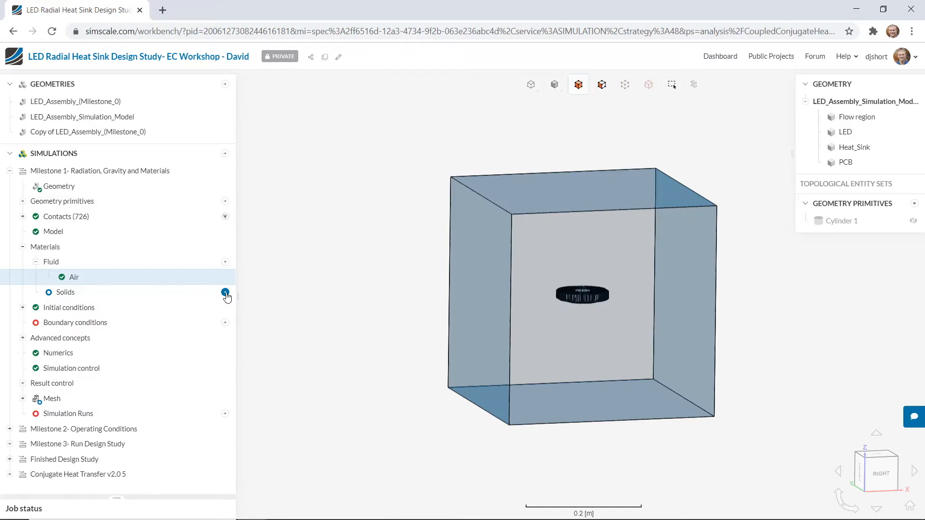
- Add Aluminium as a solid material and assign it to the Heat_Sink and PCB volumes
click(226, 293)
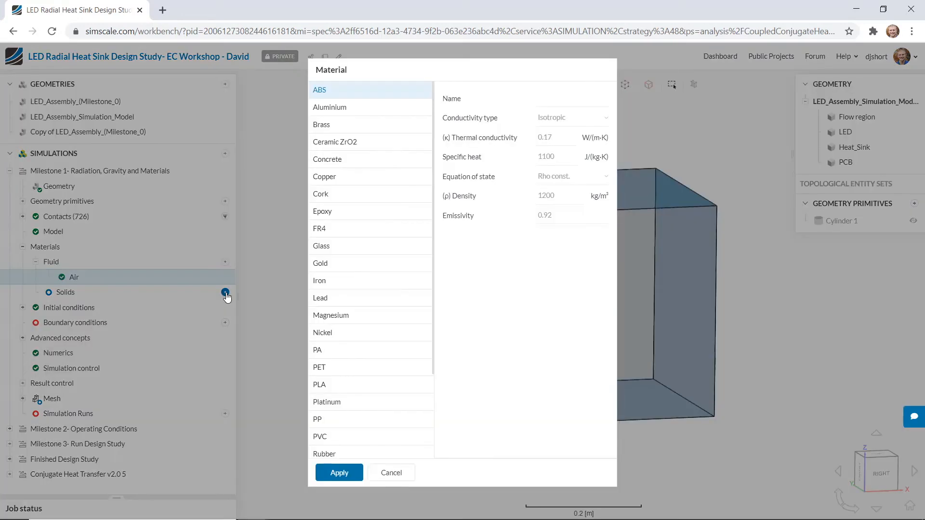
click(359, 110)
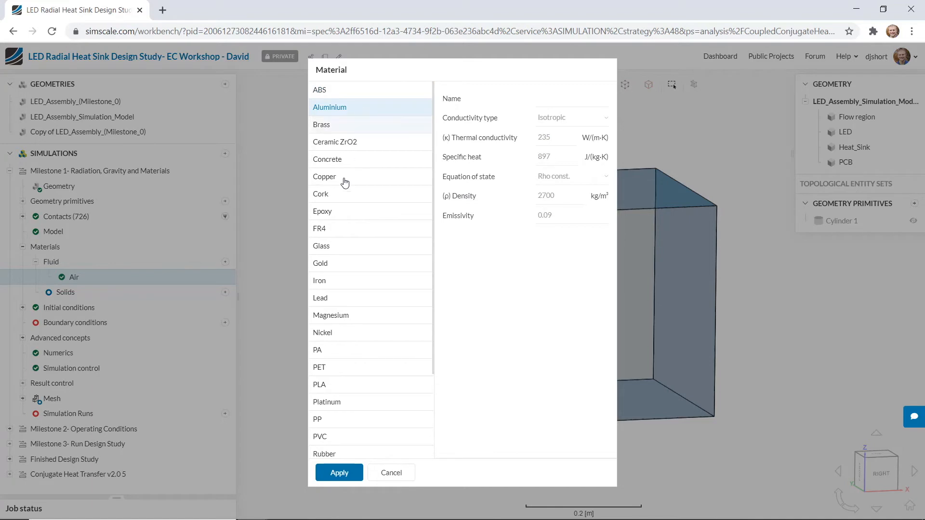
click(352, 475)
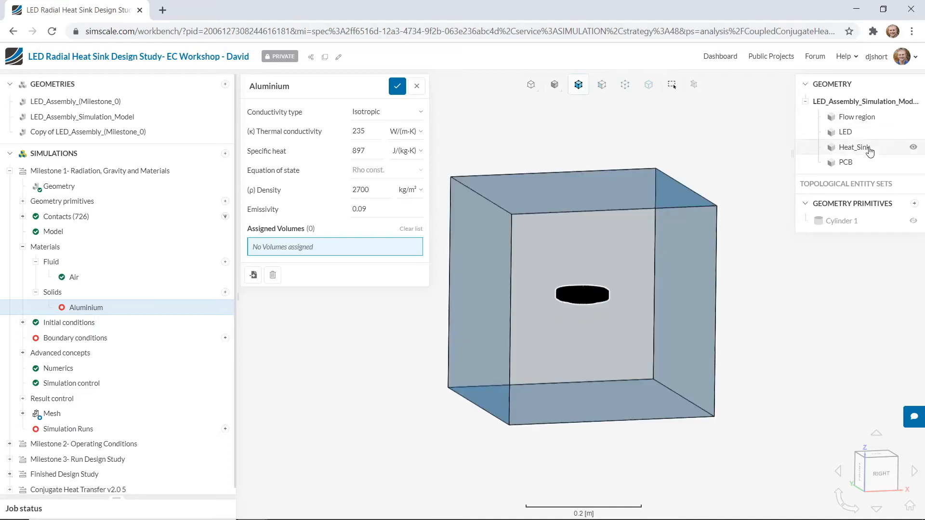
click(869, 149)
click(865, 164)
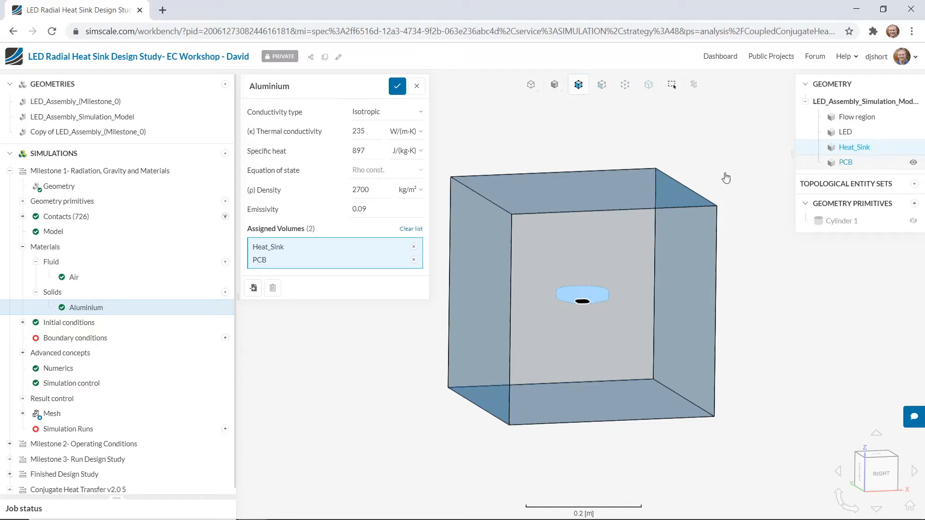
- Render the model with opaque surfaces, hide the flow region to check the aluminium parts from below, and save the material assignment
click(554, 87)
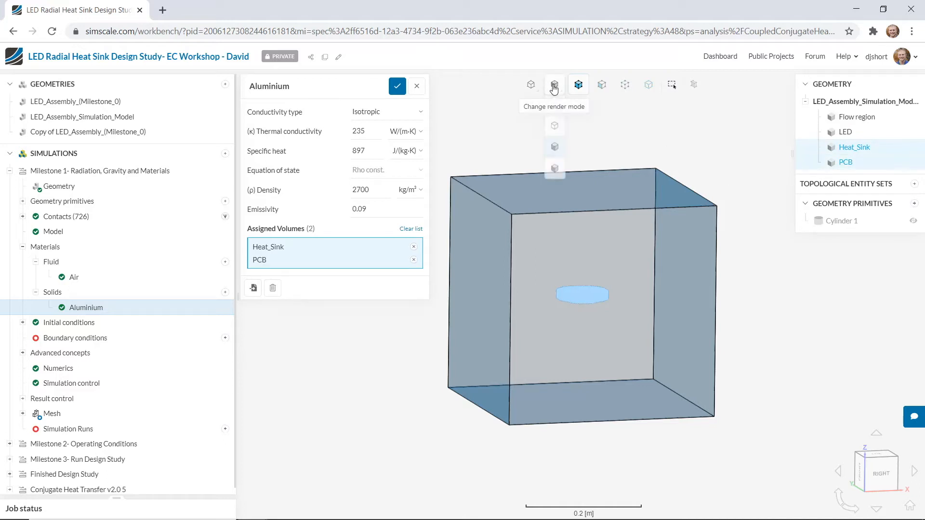
click(555, 147)
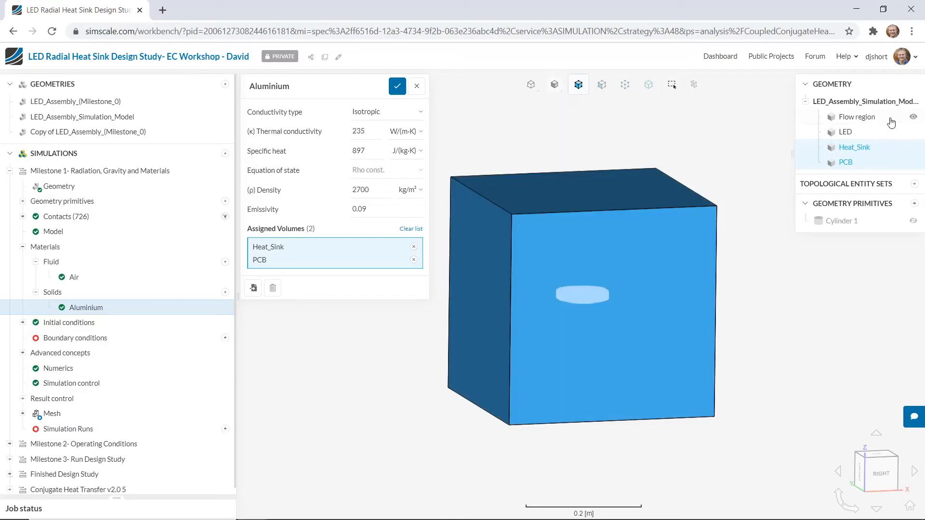
click(913, 117)
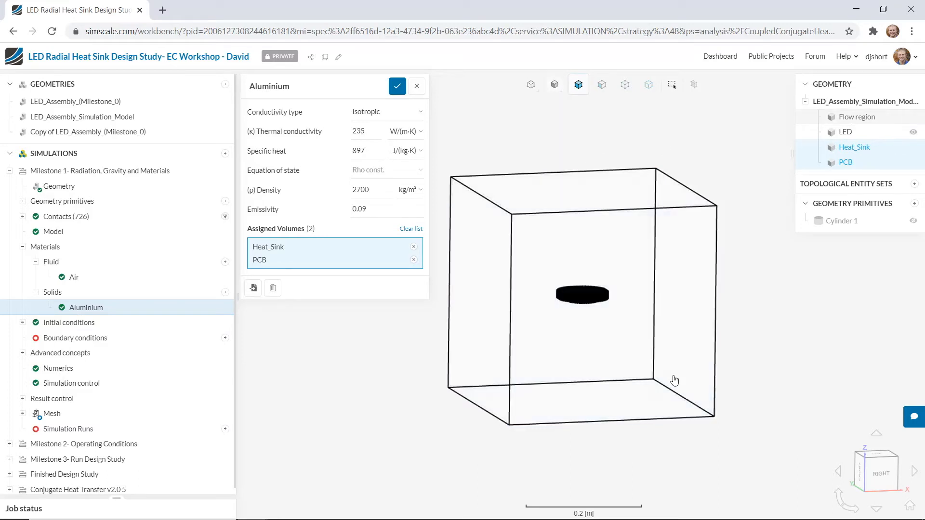
scroll(586, 325, up, 5)
drag(596, 302, 714, 234)
scroll(760, 276, up, 3)
right_drag(760, 276, 885, 372)
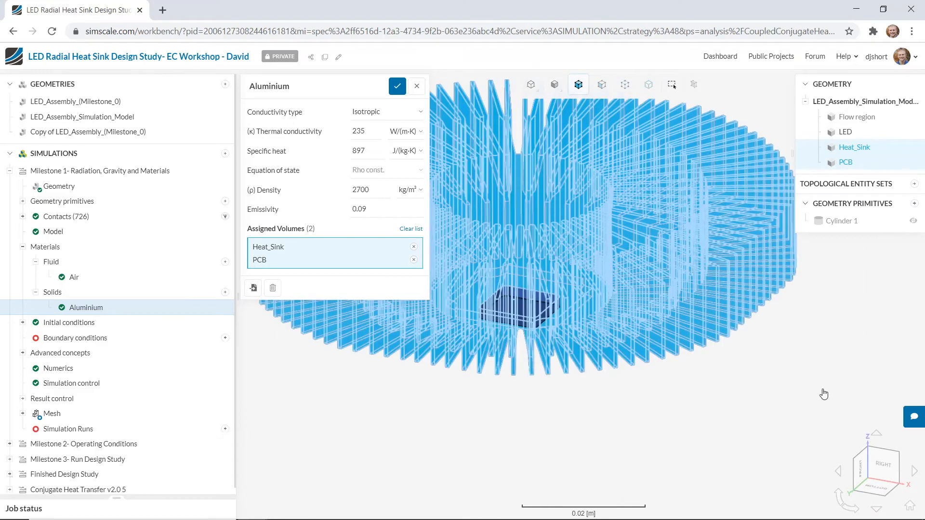
scroll(823, 394, down, 3)
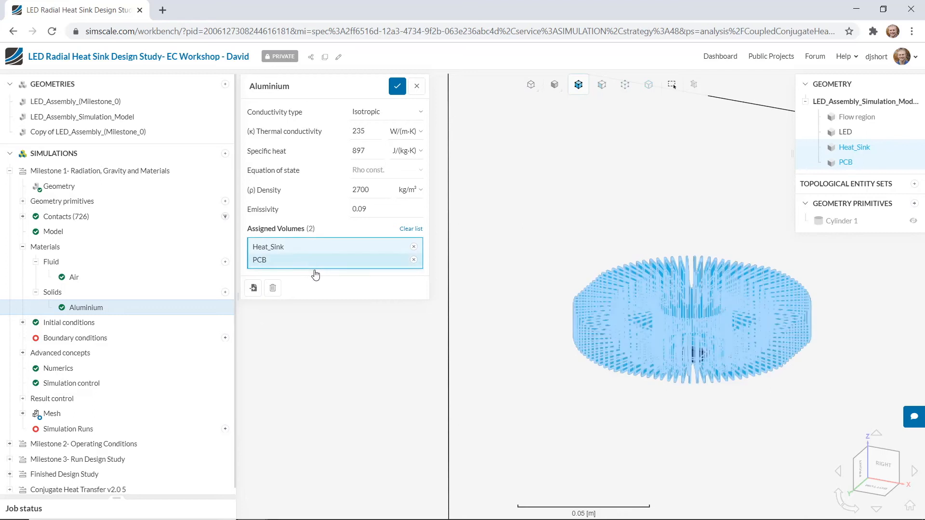
click(396, 87)
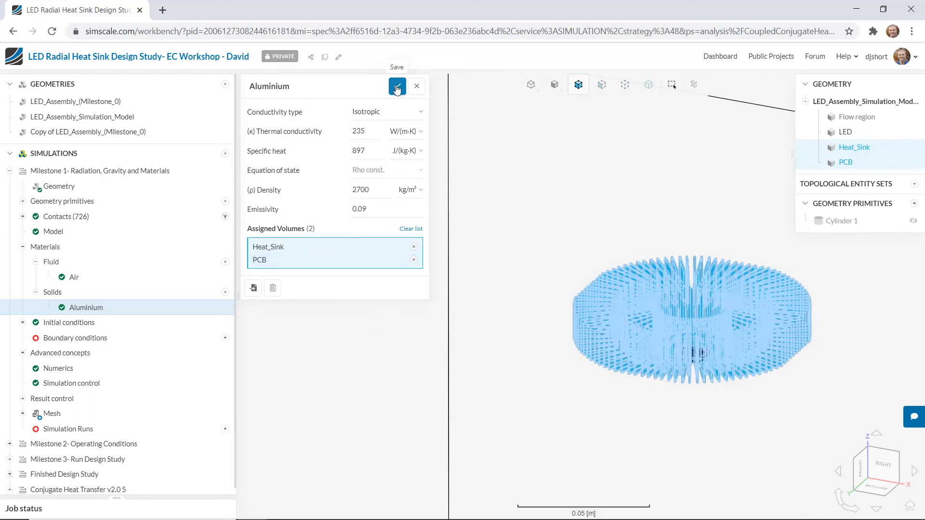
right_drag(523, 173, 391, 135)
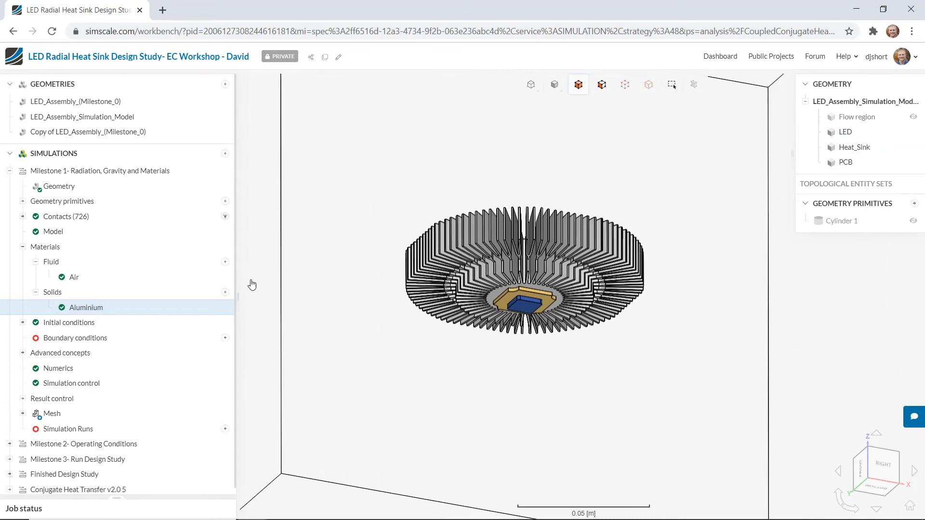
- Add Silicon as a solid material for the LED volume and save it
click(225, 293)
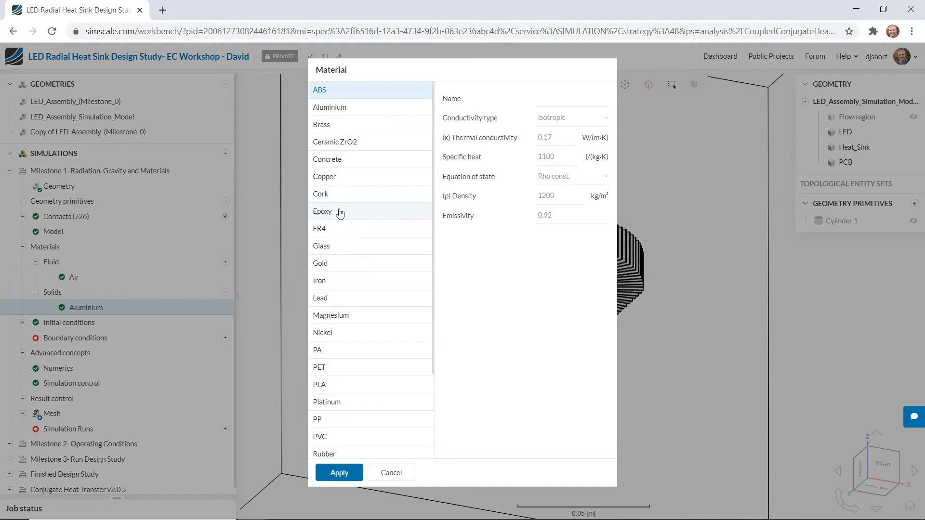
scroll(340, 212, down, 2)
click(355, 365)
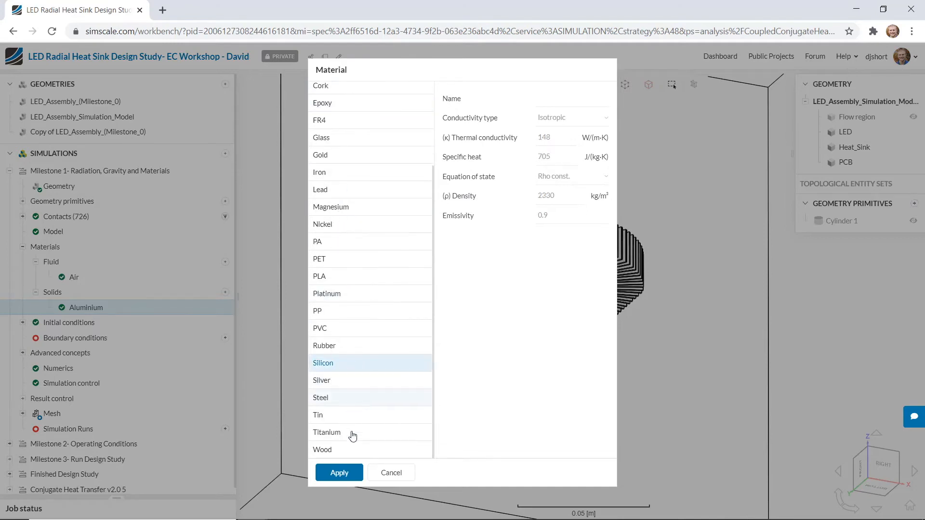
click(339, 473)
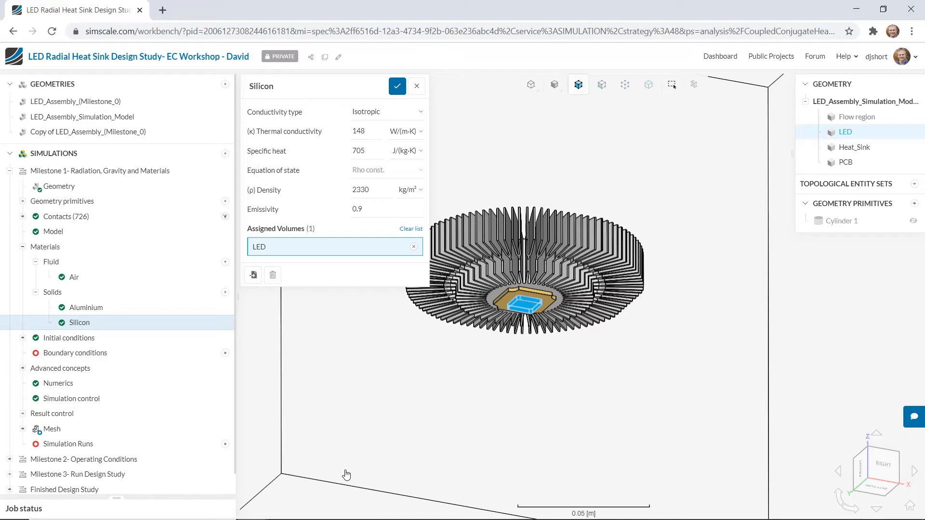
click(397, 87)
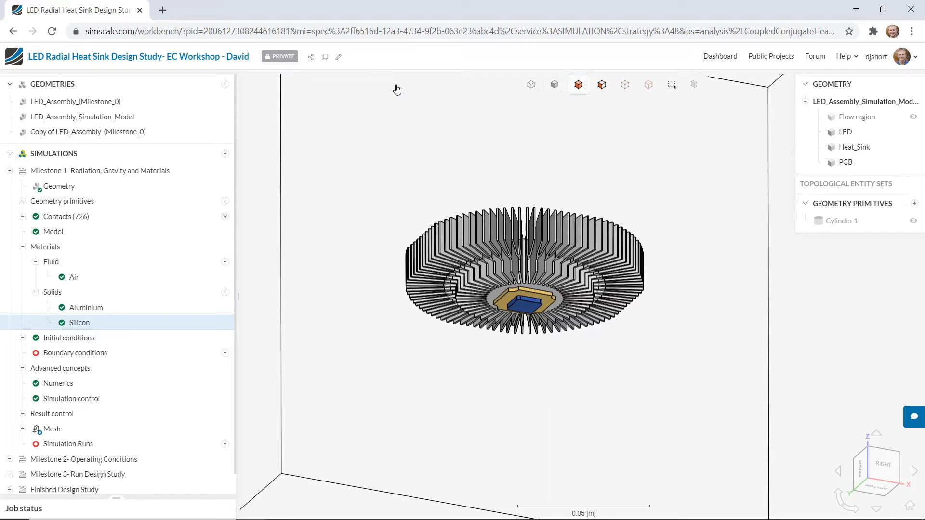
- Add a second Aluminium solid material with emissivity 0.7, rename it Anodized Aluminium, and save it without assigned volumes
click(225, 293)
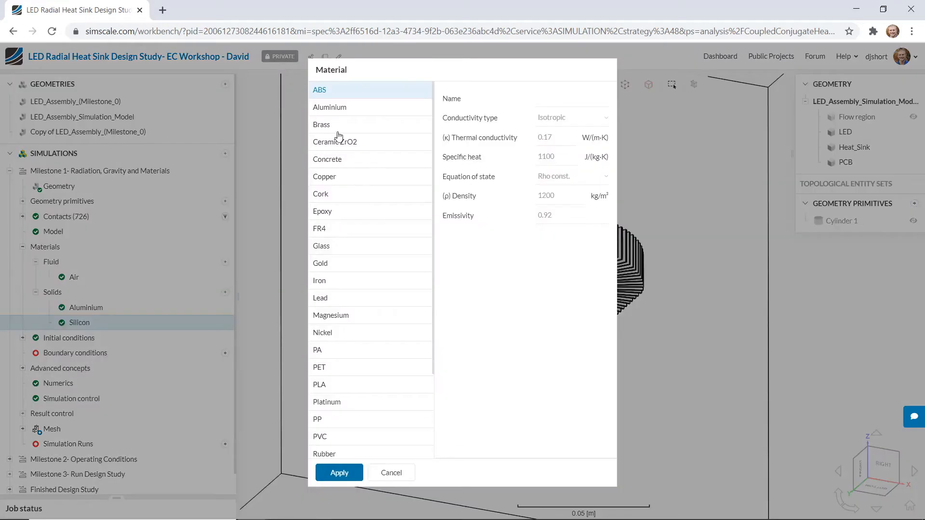
click(368, 108)
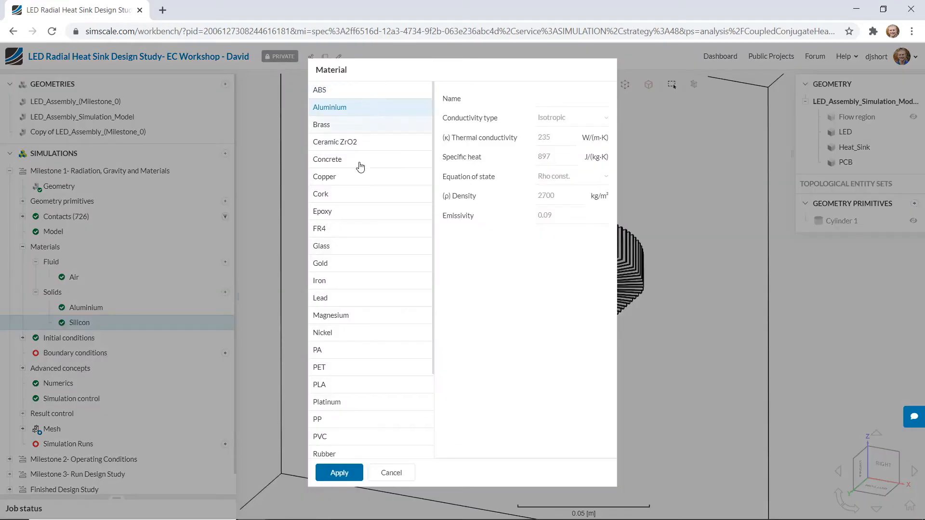
click(339, 474)
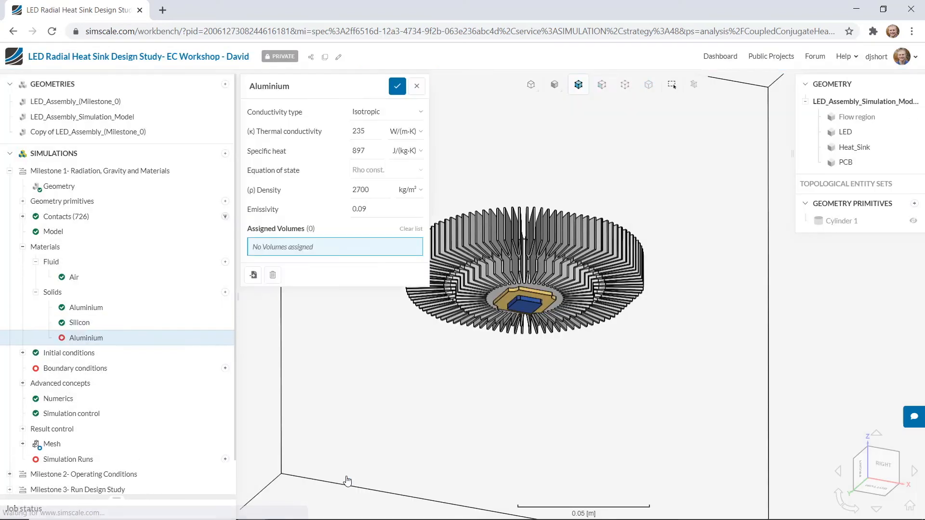
double_click(371, 212)
text(0.7)
click(255, 86)
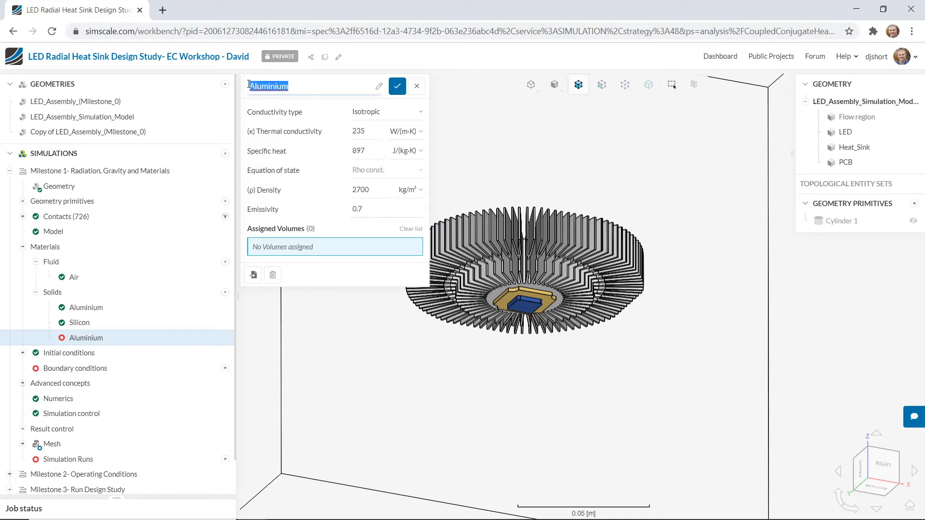
click(250, 86)
text(Anodized)
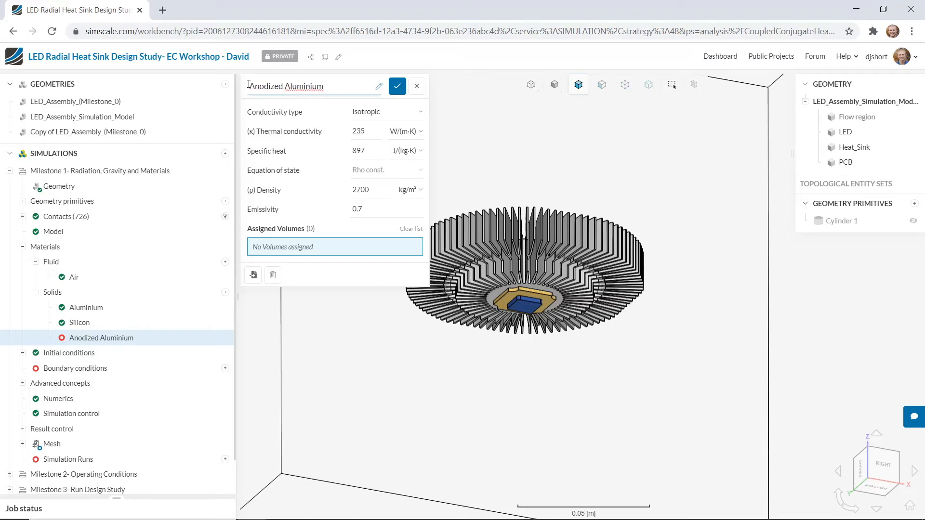
click(397, 87)
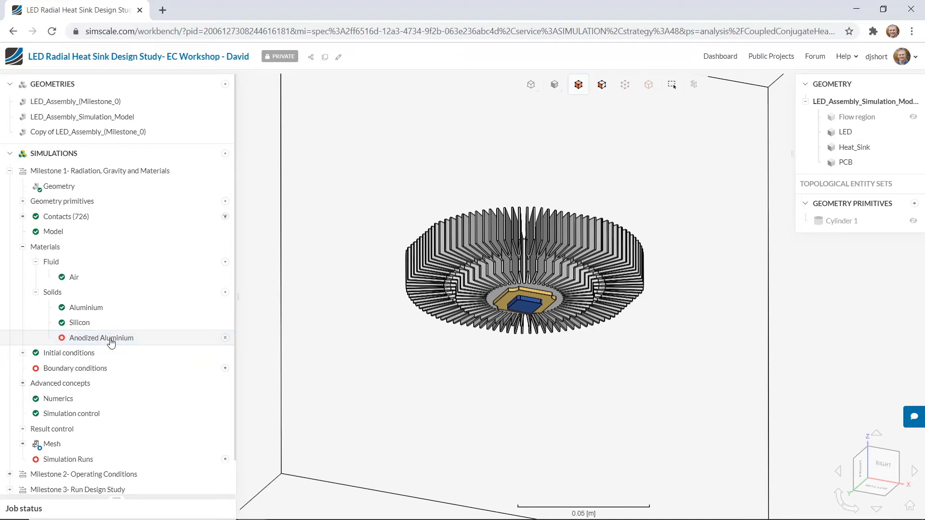
- Add a third Aluminium solid material with emissivity 0.95, rename it Aluminium with Radiative Paint, and save it without assigned volumes
click(225, 292)
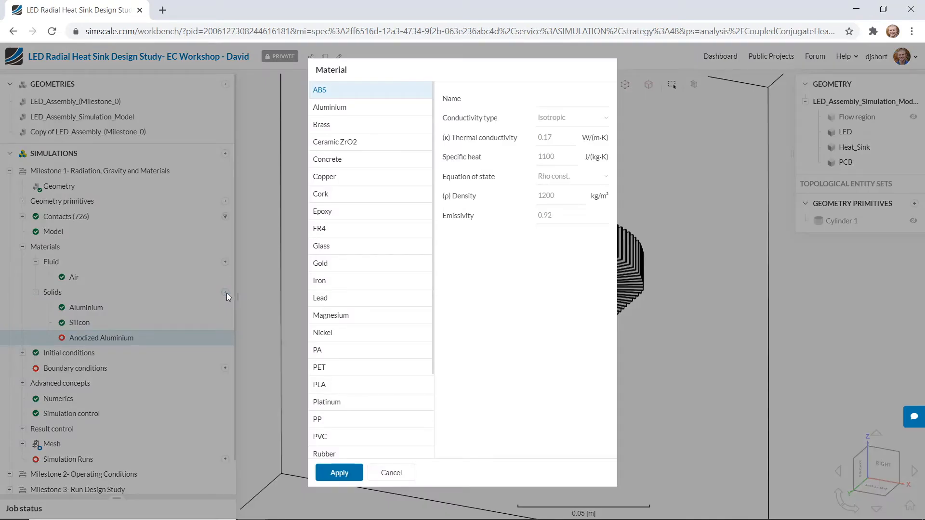
click(334, 107)
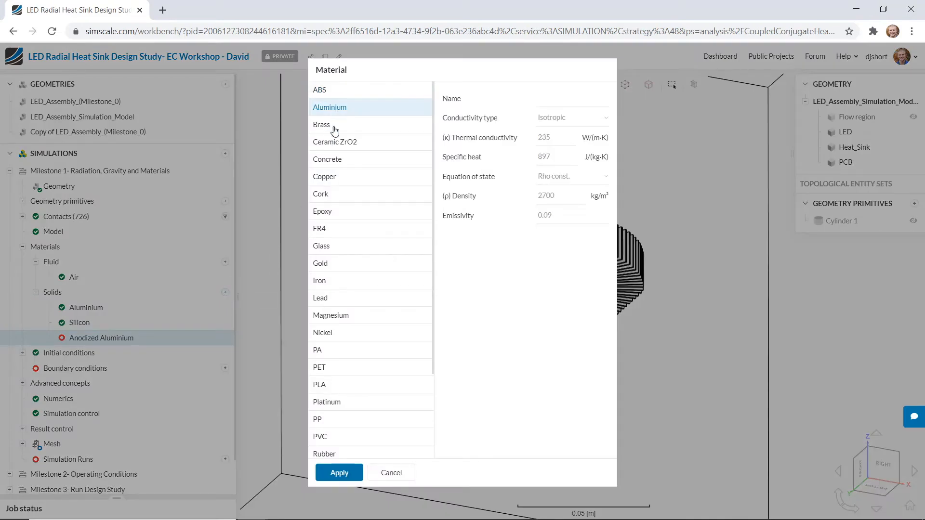
click(339, 472)
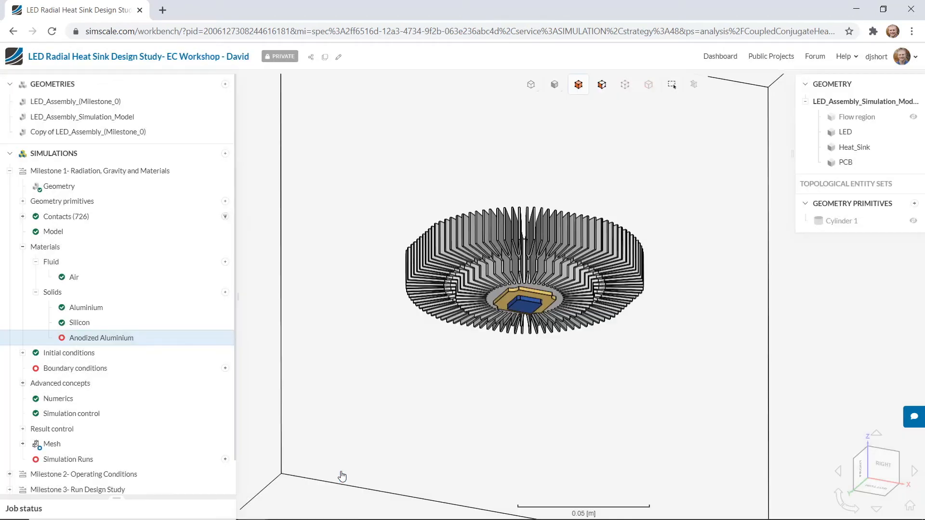
double_click(382, 209)
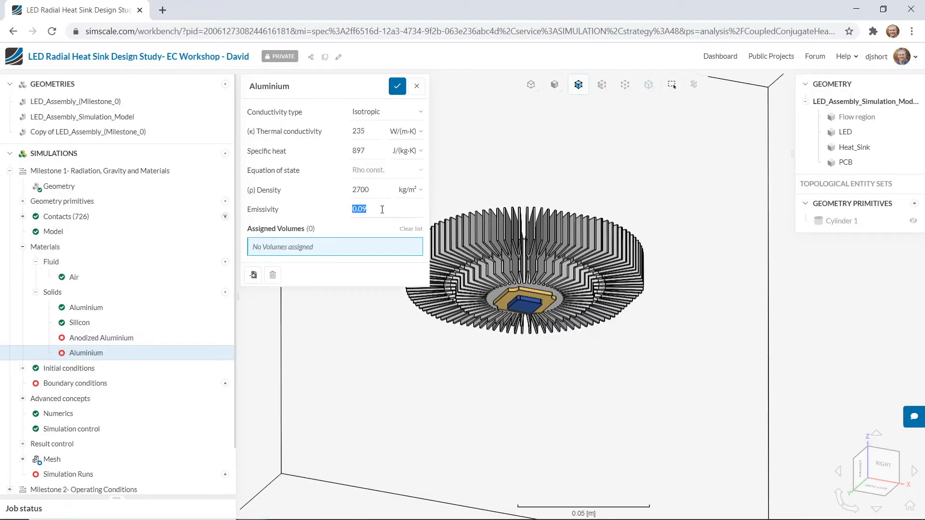
text(0.95)
click(320, 85)
click(320, 85)
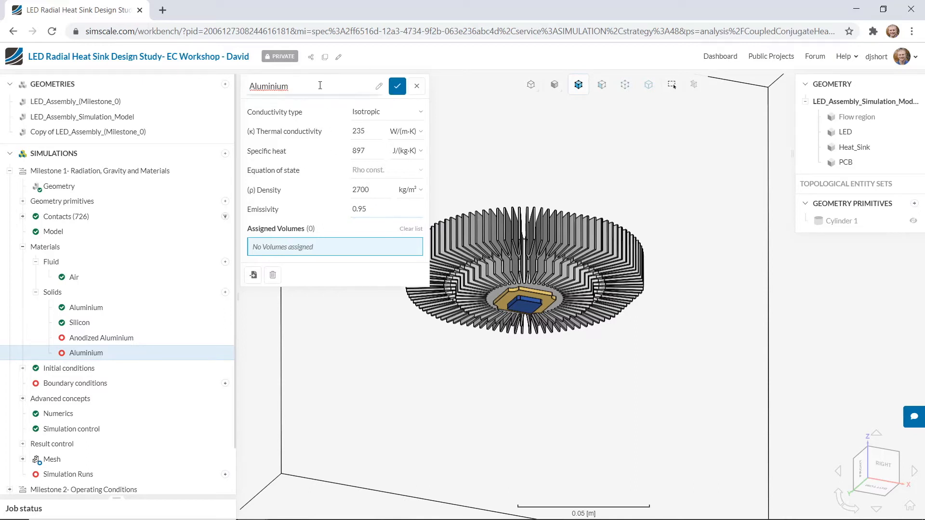
text(with Radiative Paint)
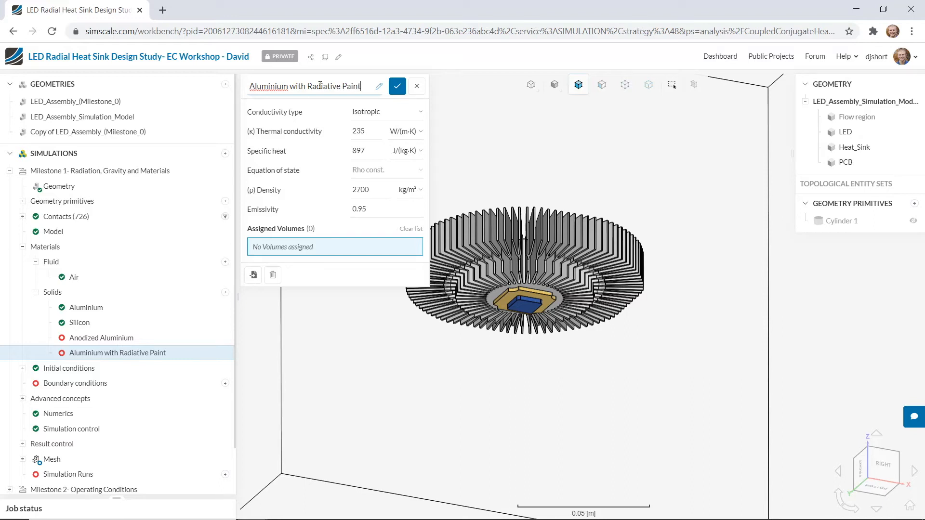
click(398, 86)
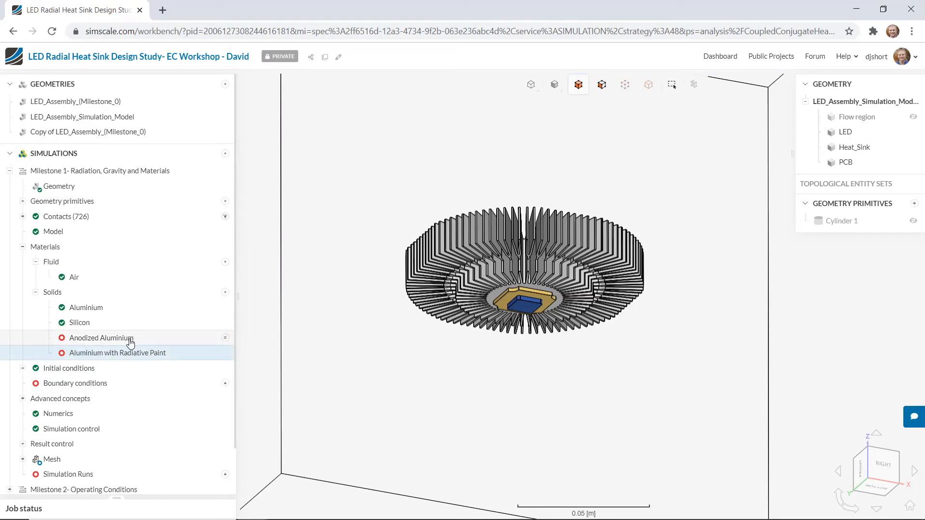
- Set the emissivity of the Aluminium material assigned to Heat_Sink and PCB to 0.3 and save it
click(103, 309)
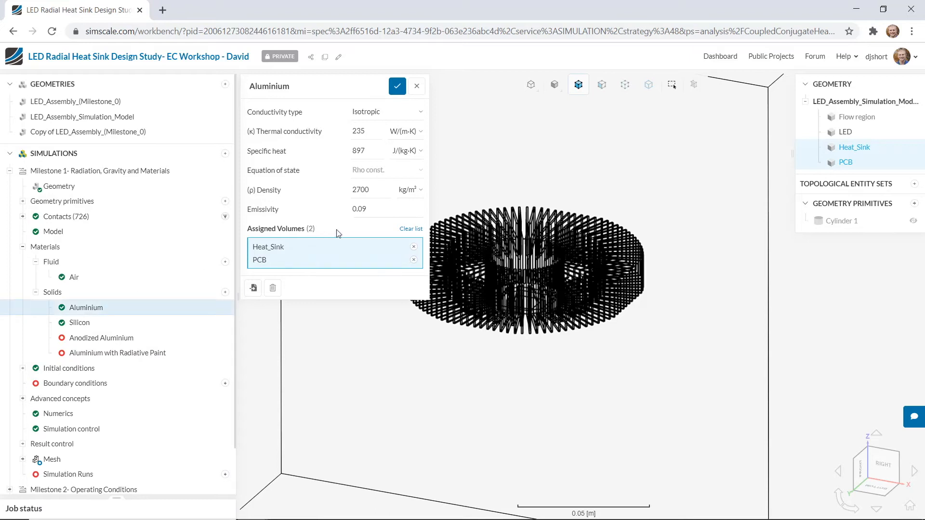
double_click(376, 209)
text(0.3)
click(398, 86)
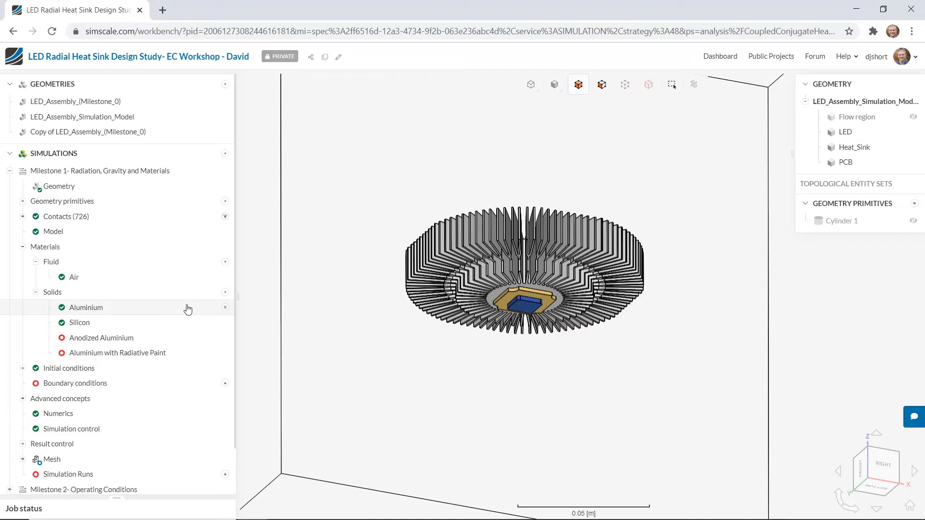
- Open the Milestone 2- Operating Conditions simulation and show the flow region so its whole outer box is in view
click(9, 171)
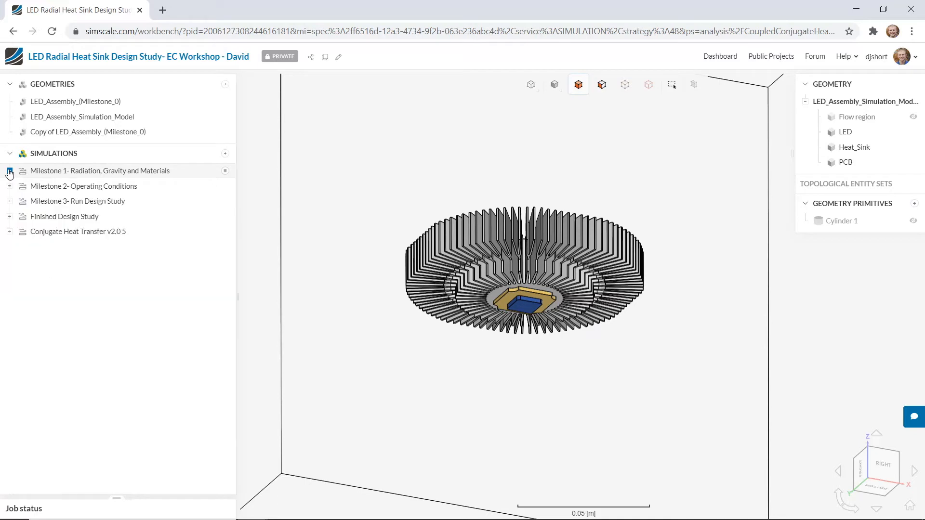
click(130, 188)
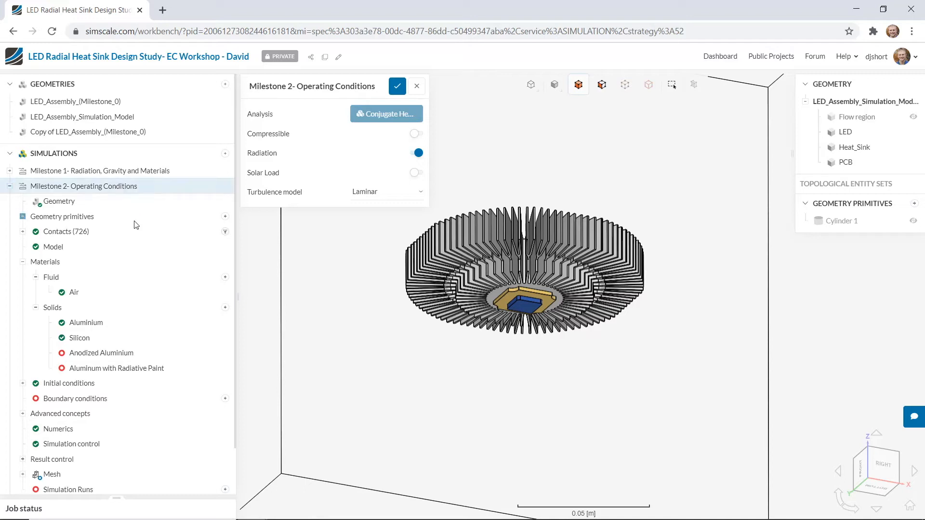
scroll(137, 225, down, 1)
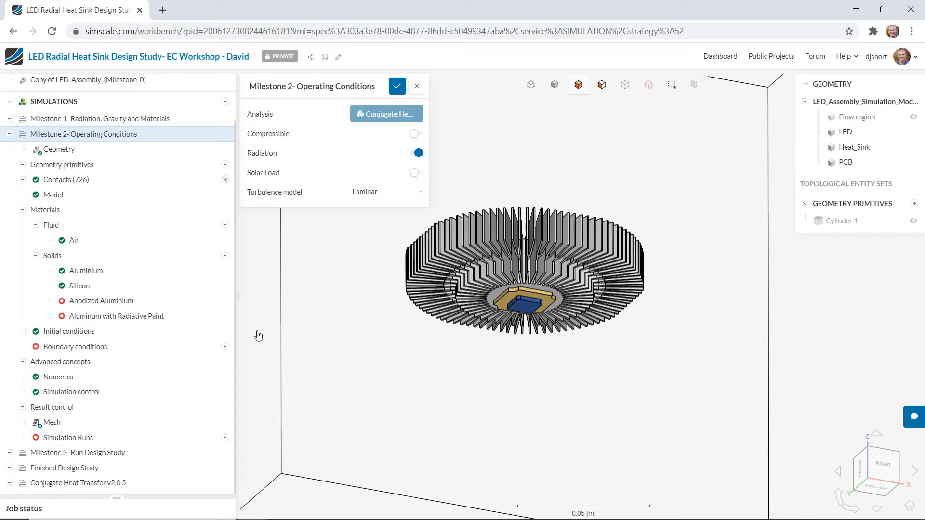
click(913, 120)
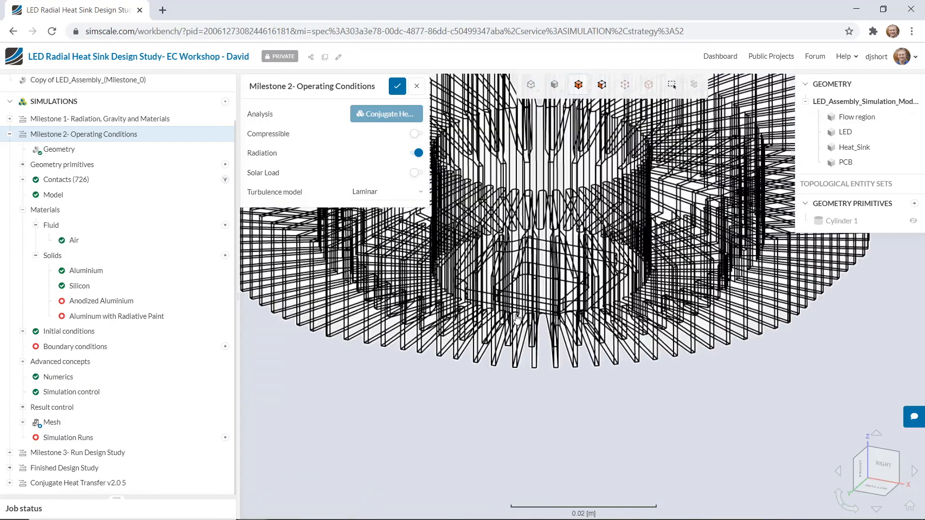
scroll(516, 319, down, 5)
scroll(516, 319, down, 5)
drag(750, 432, 745, 470)
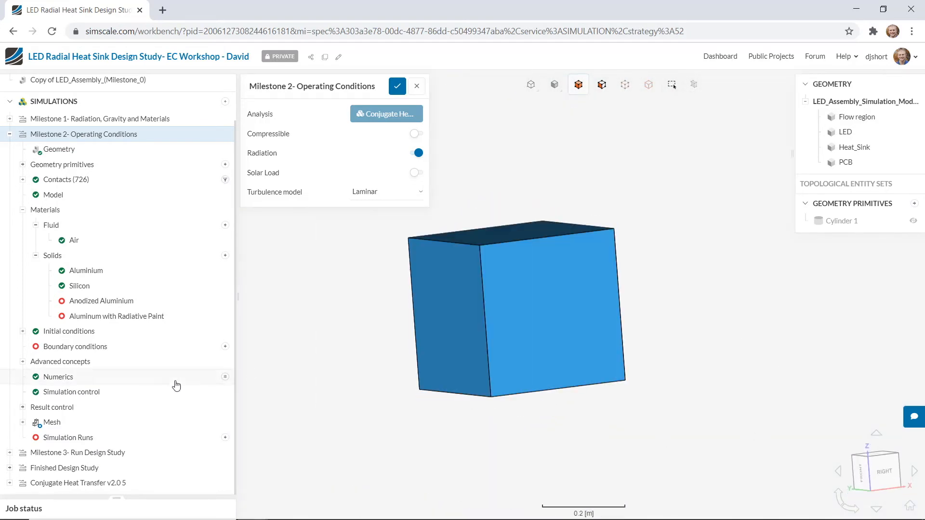
- Add a natural convection inlet/outlet boundary condition with a far field temperature of 19.85 °C
click(225, 347)
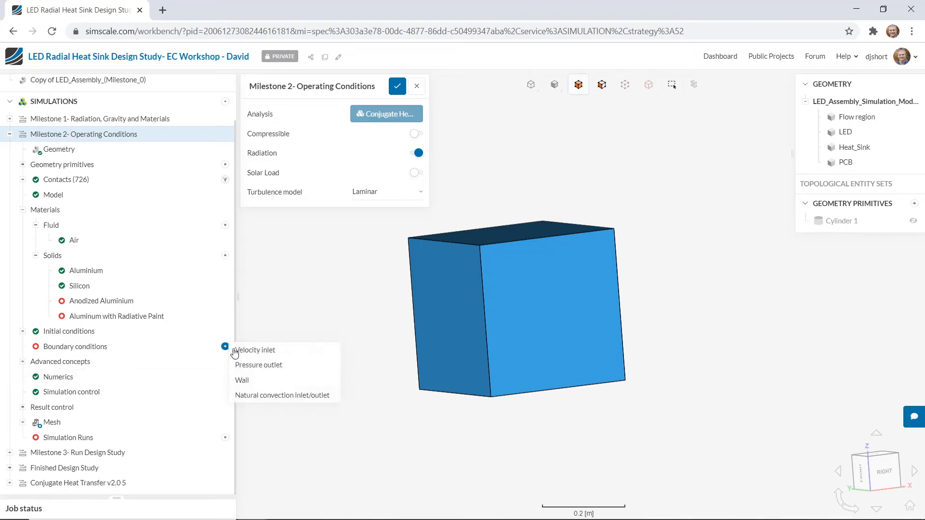
click(264, 396)
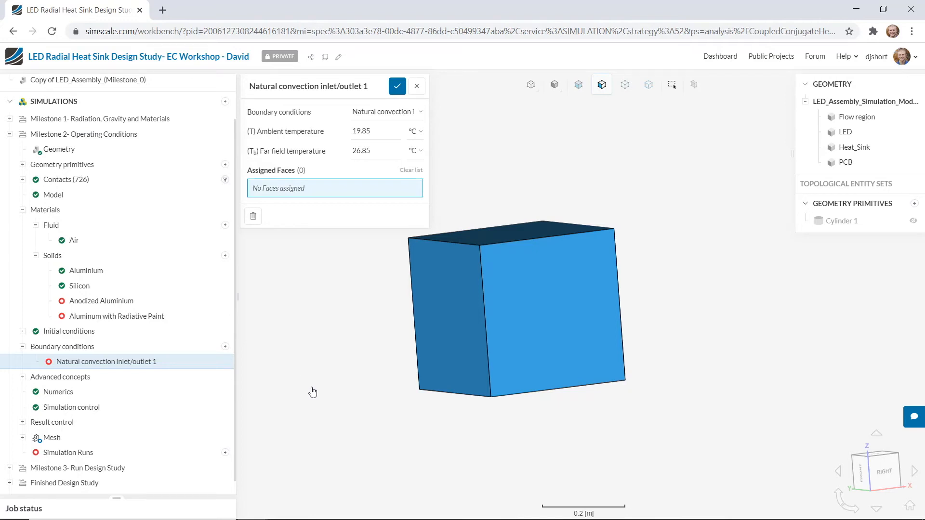
double_click(374, 151)
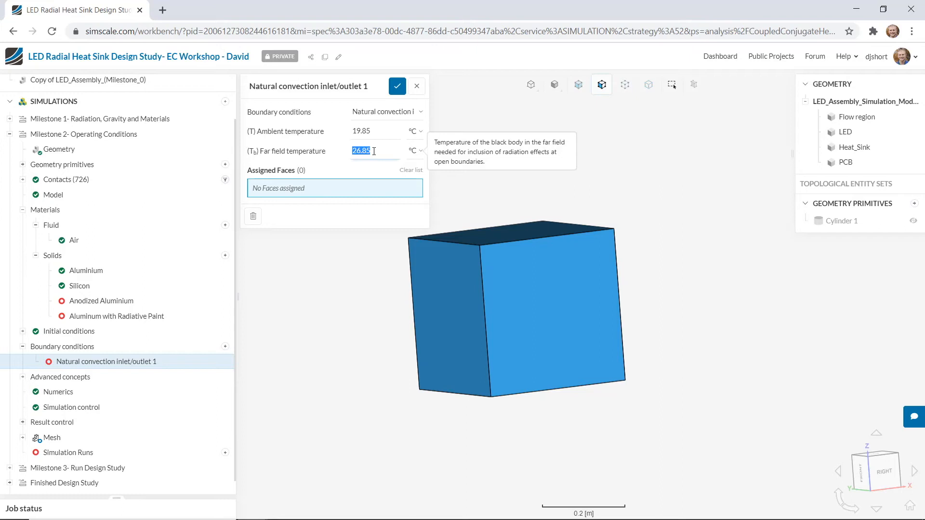
text(19.85)
- Assign all six outer faces of the flow region to the natural convection inlet/outlet boundary condition and save it
click(529, 237)
click(494, 301)
click(470, 302)
drag(355, 355, 566, 358)
click(508, 315)
drag(343, 408, 491, 349)
click(491, 348)
drag(487, 458, 520, 376)
click(576, 367)
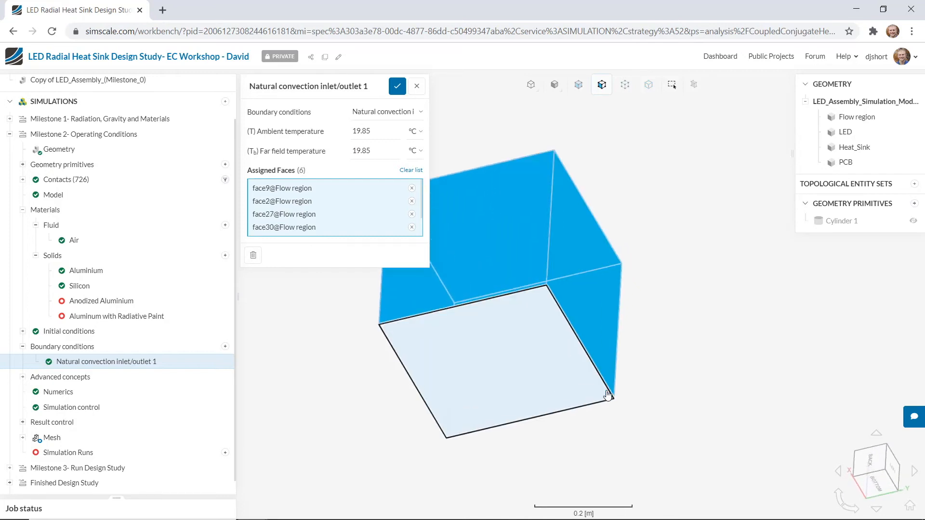
scroll(608, 395, up, 3)
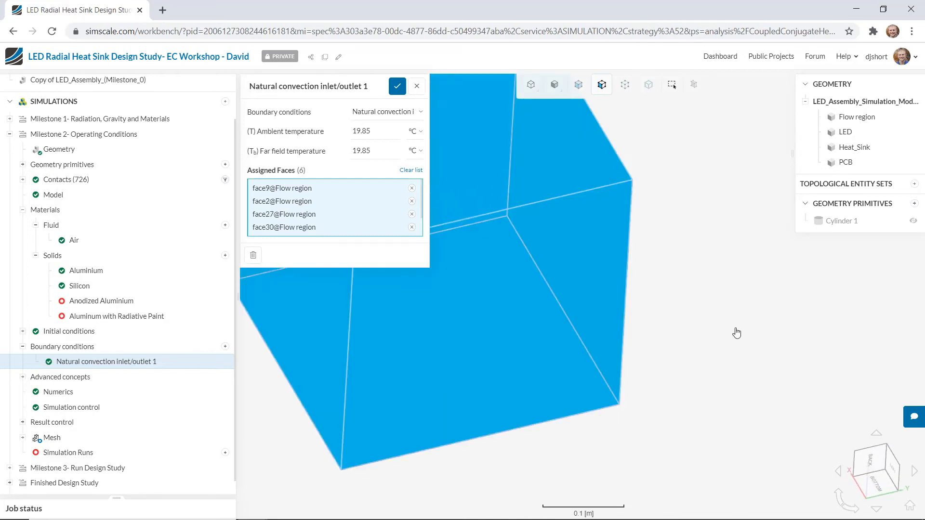
click(397, 90)
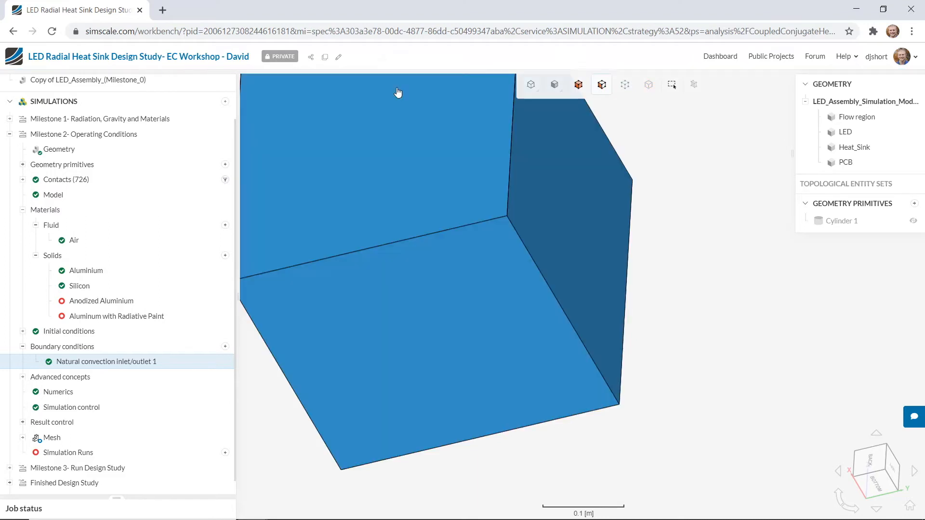
- Add an absolute power source of 10 W under the advanced concepts, assign it to the LED volume, and save it
scroll(563, 404, down, 5)
drag(737, 343, 477, 423)
drag(458, 464, 543, 424)
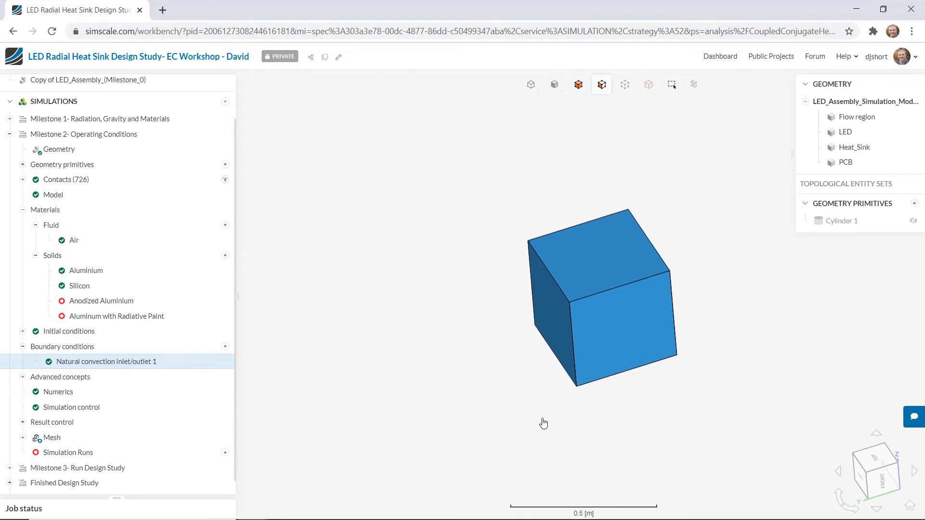
click(83, 380)
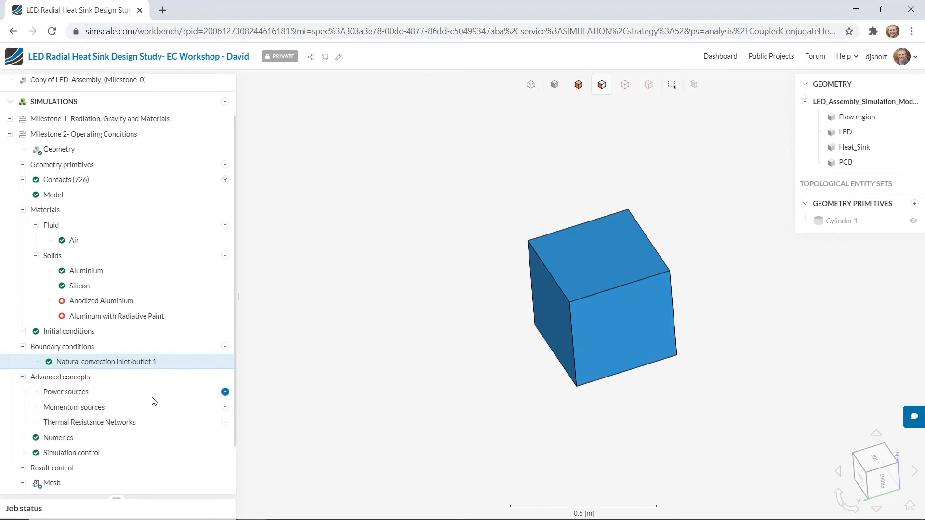
click(225, 392)
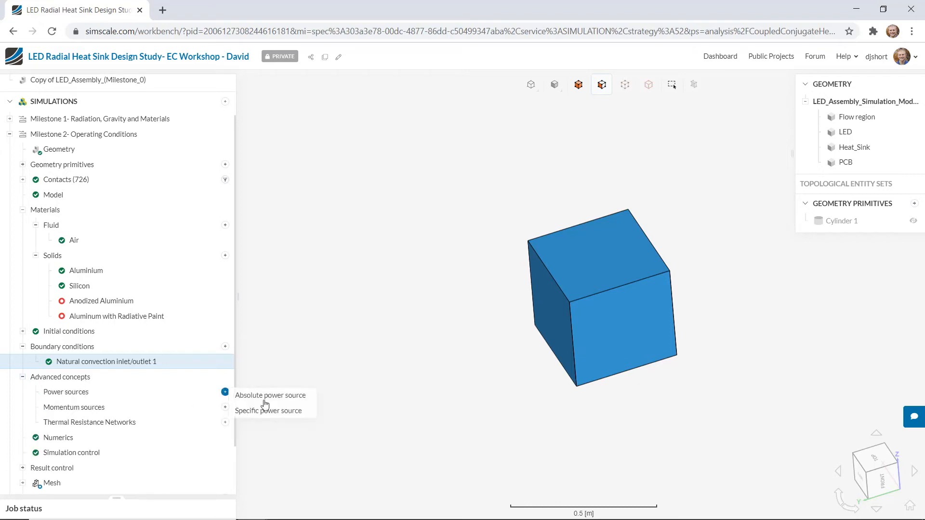
click(294, 399)
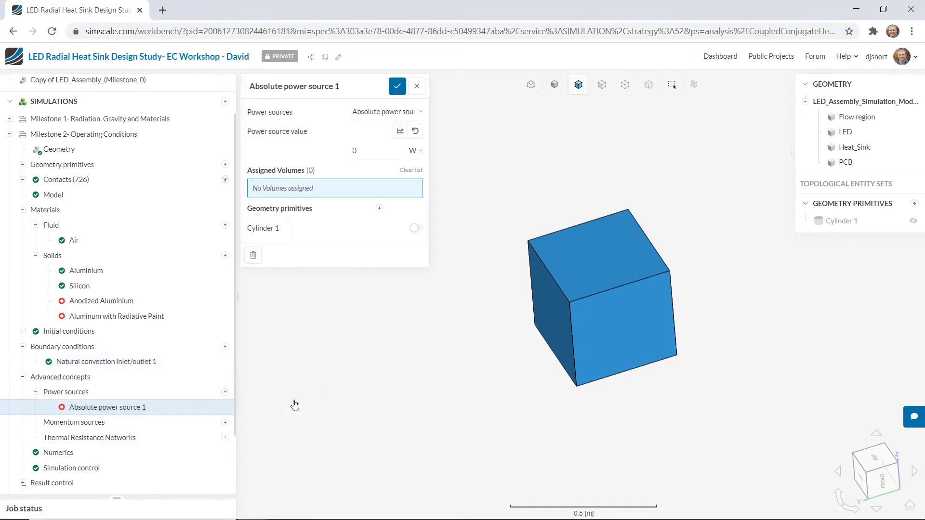
double_click(382, 154)
text(10)
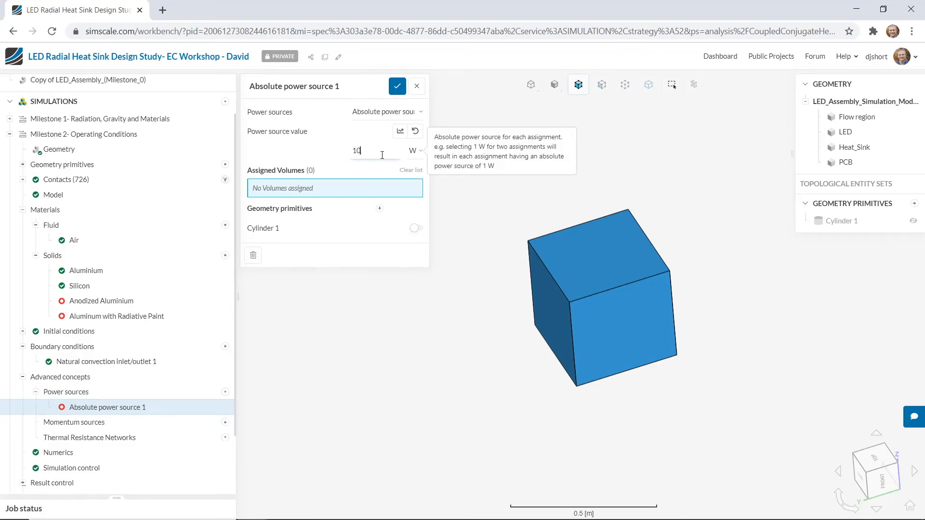
click(872, 136)
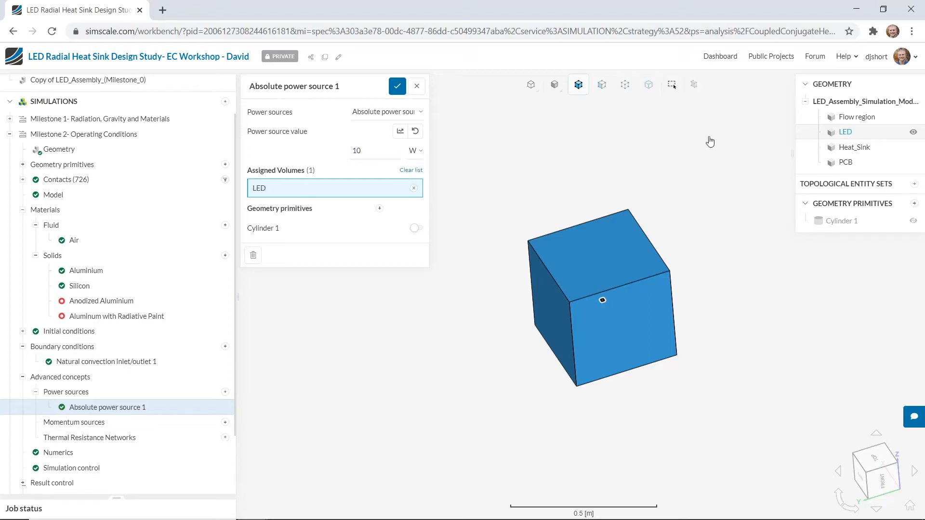
click(397, 86)
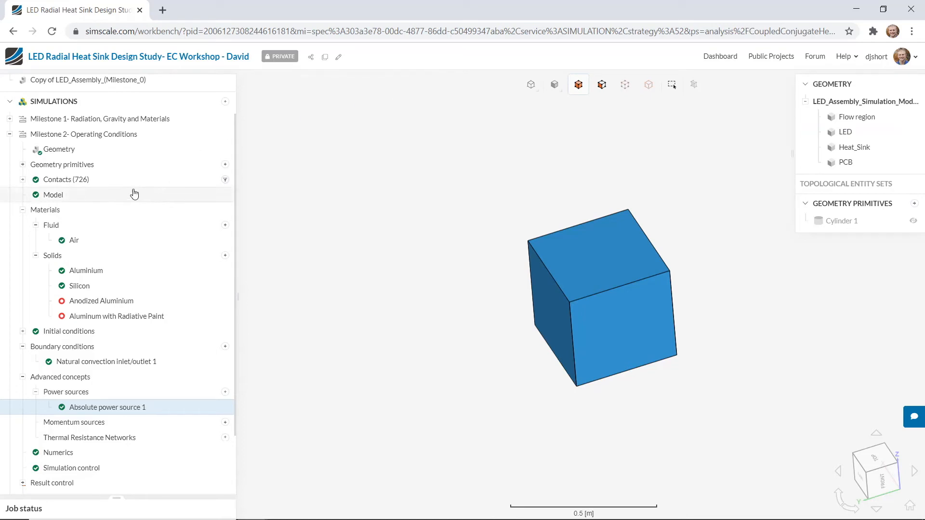
- Collapse the Milestone 2 setup and open the Milestone 3- Run Design Study simulation down to its simulation runs
click(9, 134)
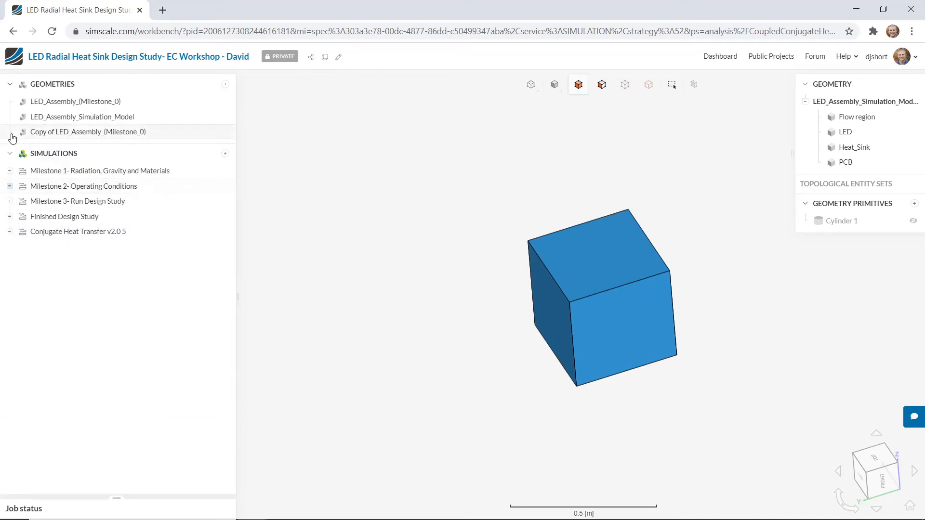
click(58, 204)
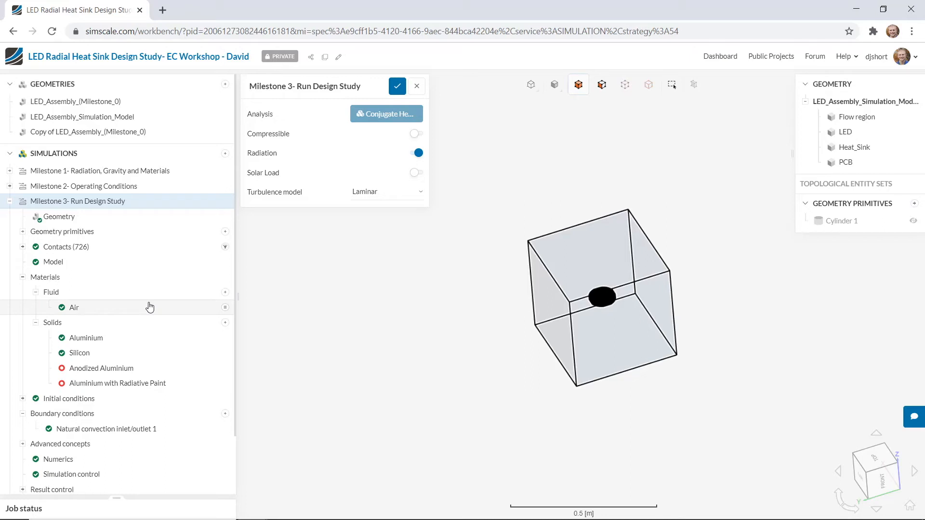
scroll(150, 308, down, 1)
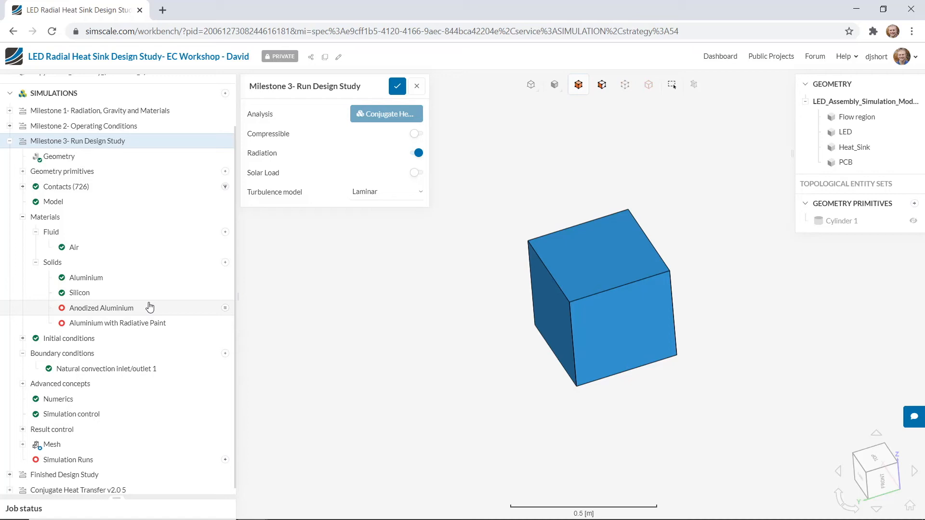
- Start a simulation run named Run 1- Aluminium, ignoring the materials that have no assigned volumes
click(225, 461)
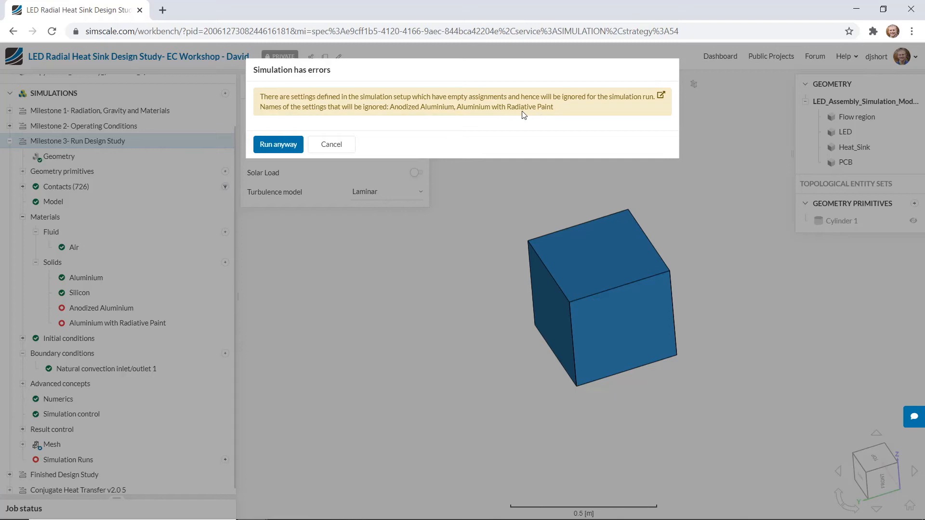
click(278, 144)
click(363, 140)
text(-)
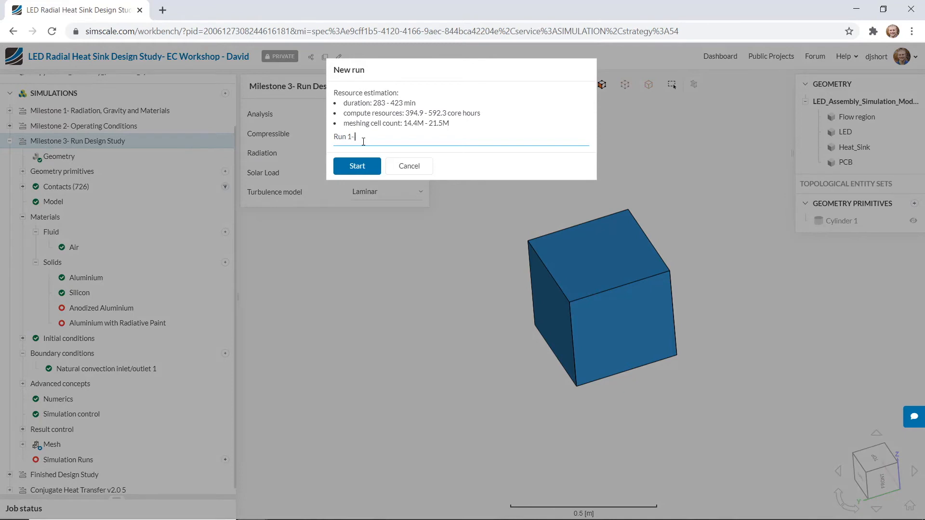
text( Aluminium)
key(Return)
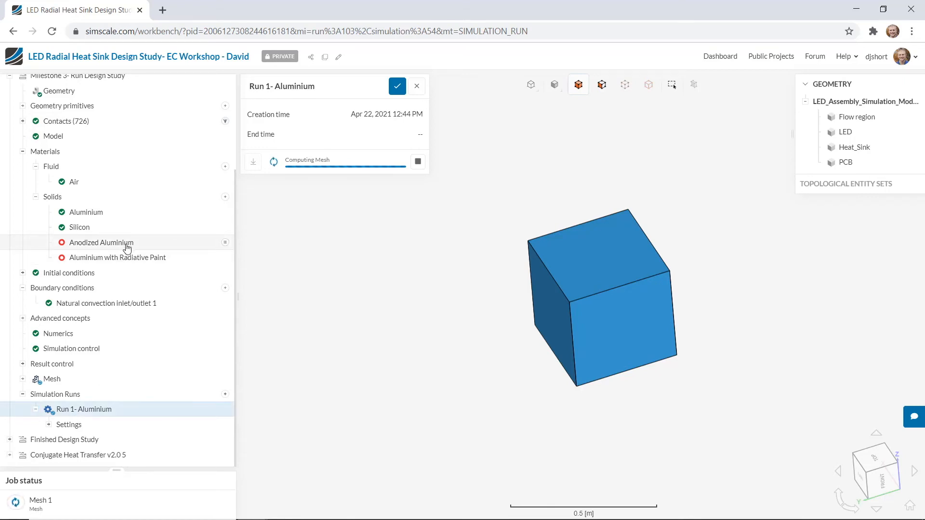
- Remove the Heat_Sink volume from the Aluminium material, assign it to Anodized Aluminium, and save the material
click(114, 213)
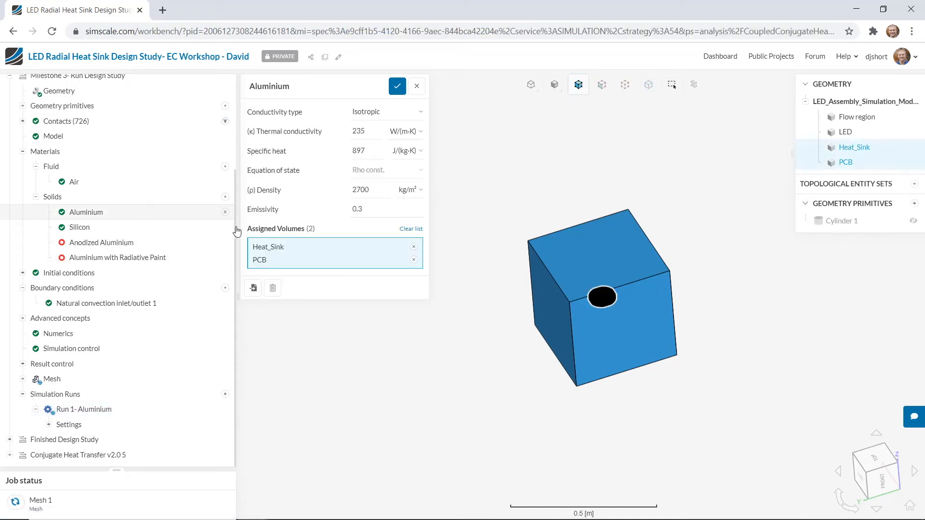
click(414, 247)
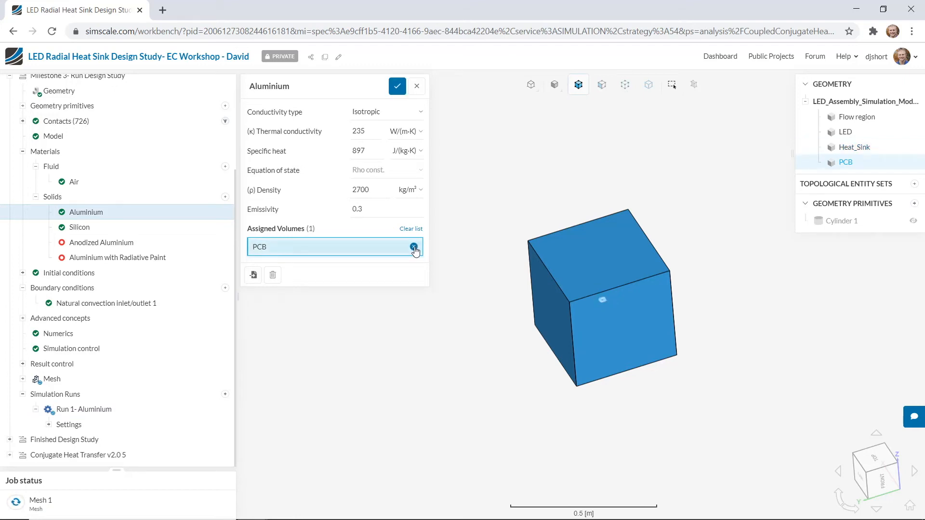
click(135, 245)
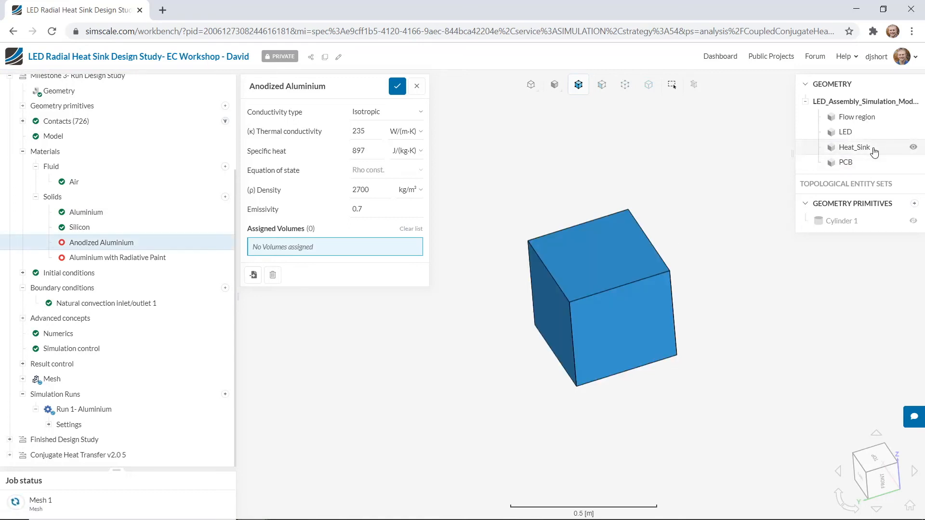
click(855, 147)
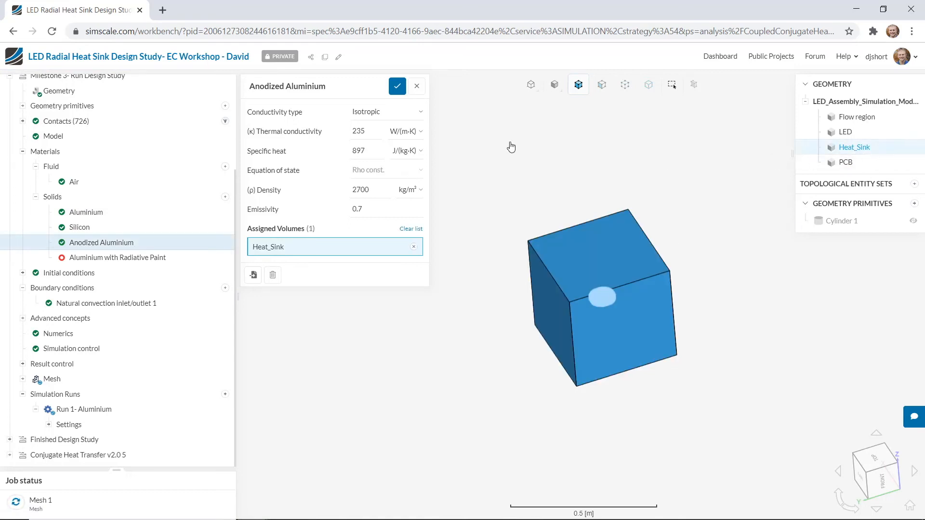
click(397, 86)
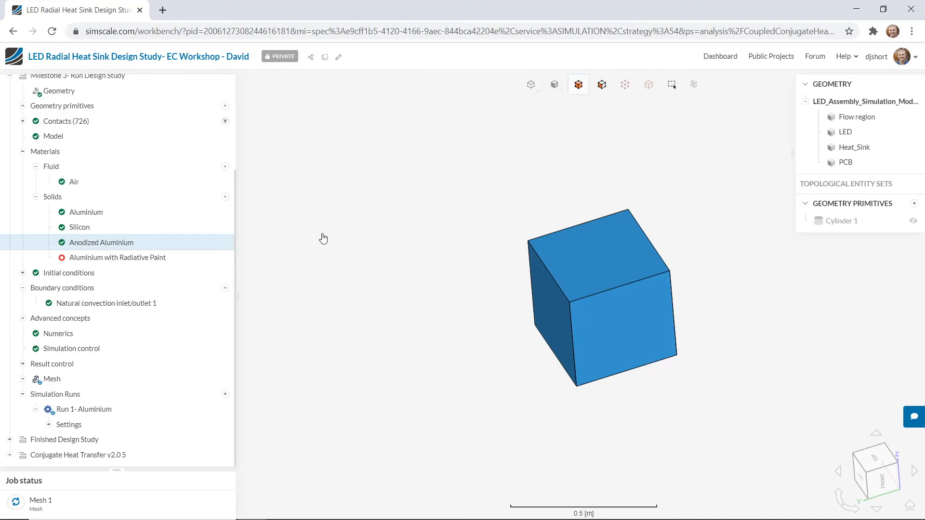
- Start a simulation run named Run 2- Anodized Aluminium, ignoring the radiative paint material that has no assigned volume
click(225, 395)
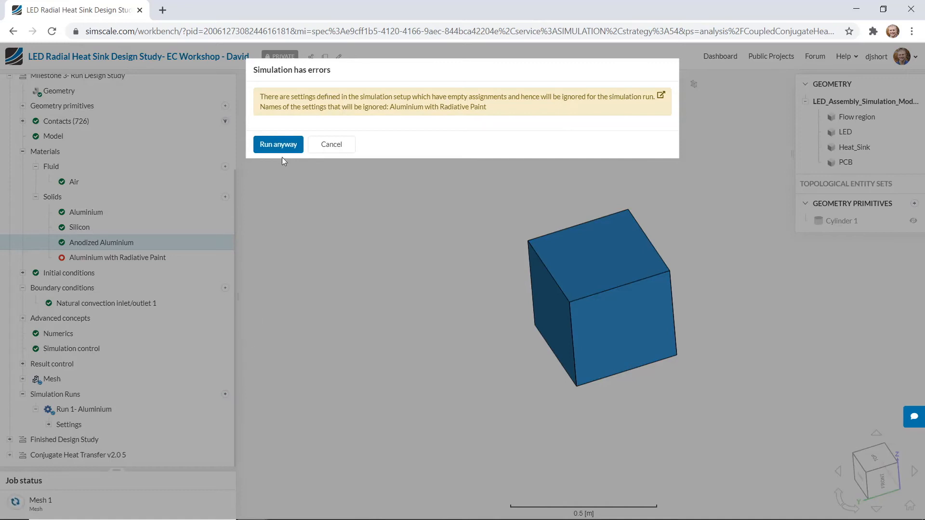
click(284, 145)
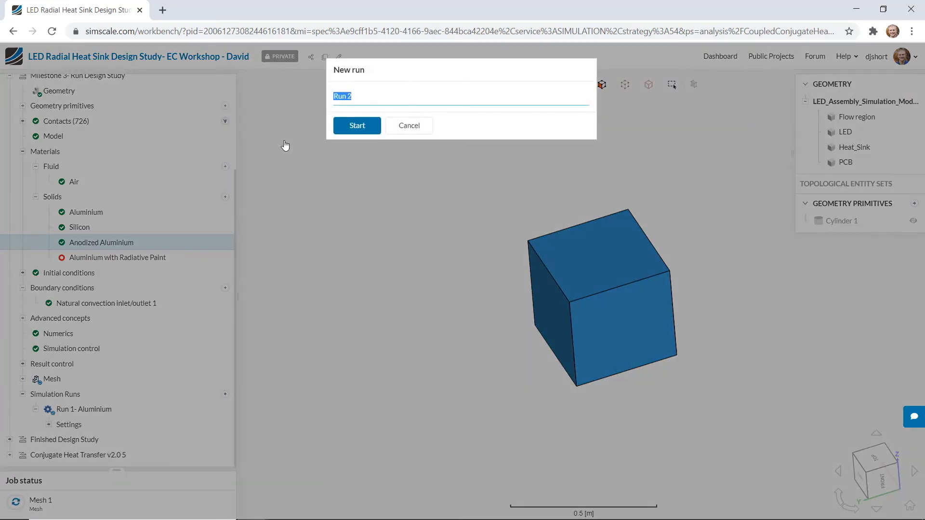
key(End)
text(-)
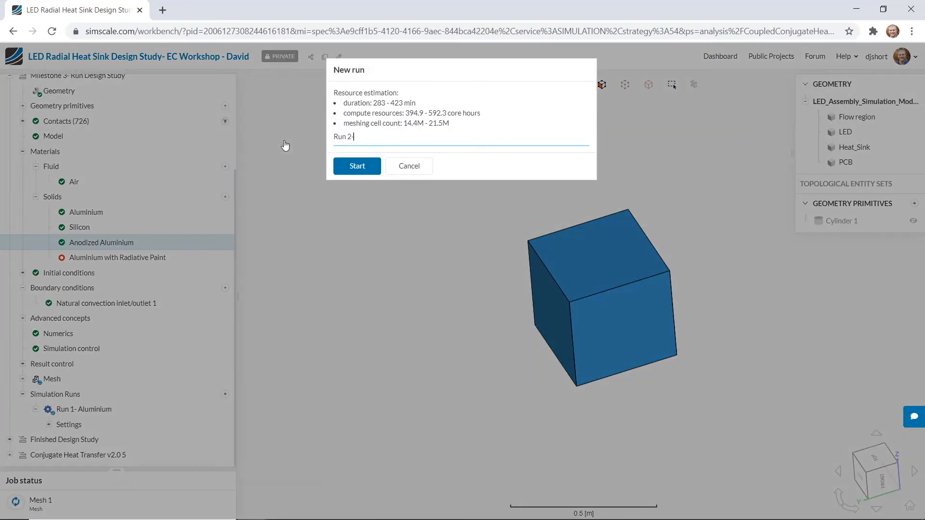
text( Anodized Aluminium)
key(ctrl+shift+Left)
key(Return)
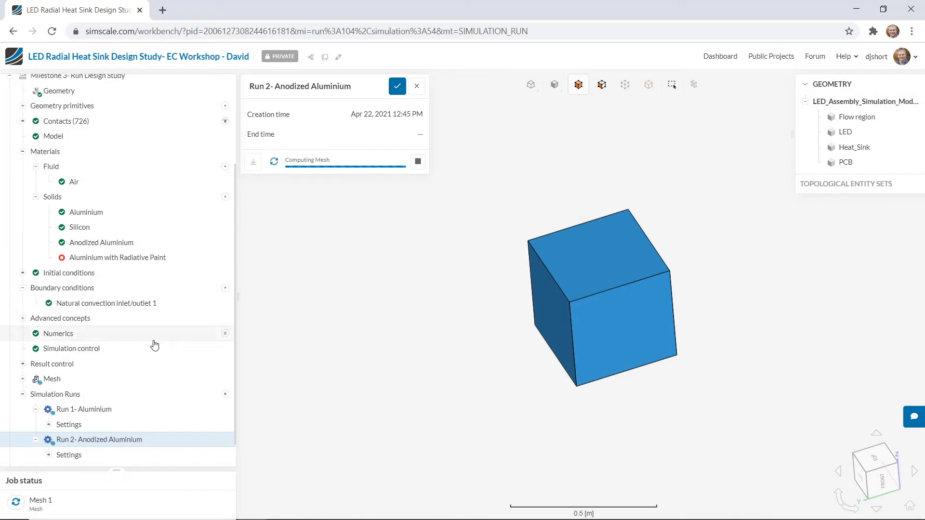
- Move the Heat_Sink volume from Anodized Aluminium to the Aluminium with Radiative Paint material and save it
click(139, 247)
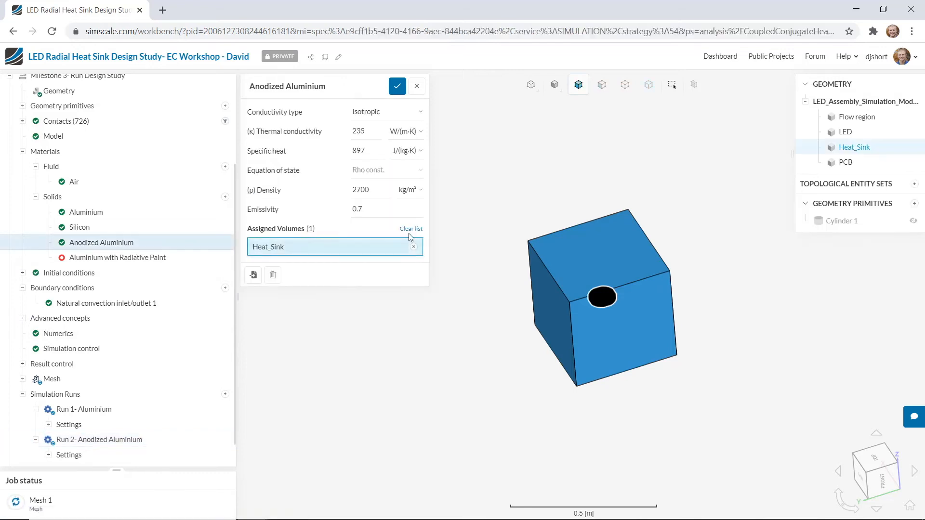
click(415, 248)
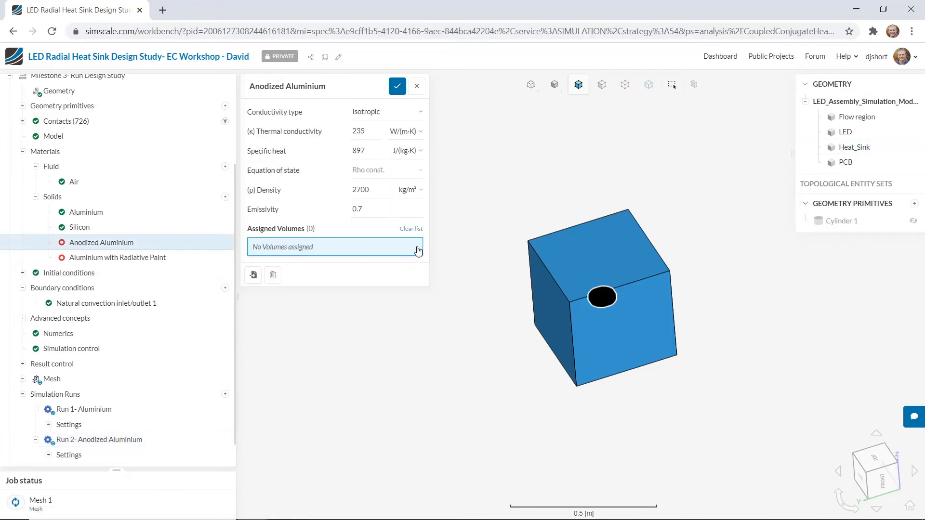
click(140, 260)
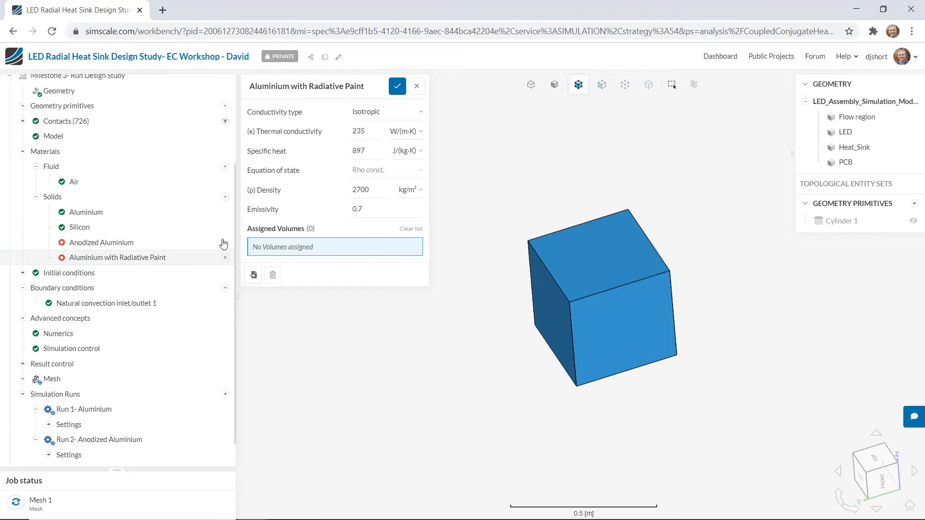
click(860, 148)
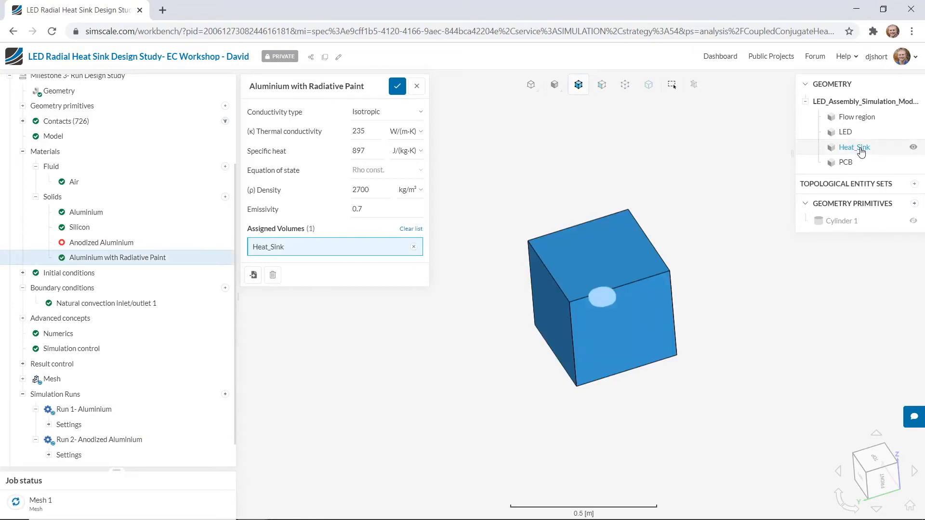
click(397, 87)
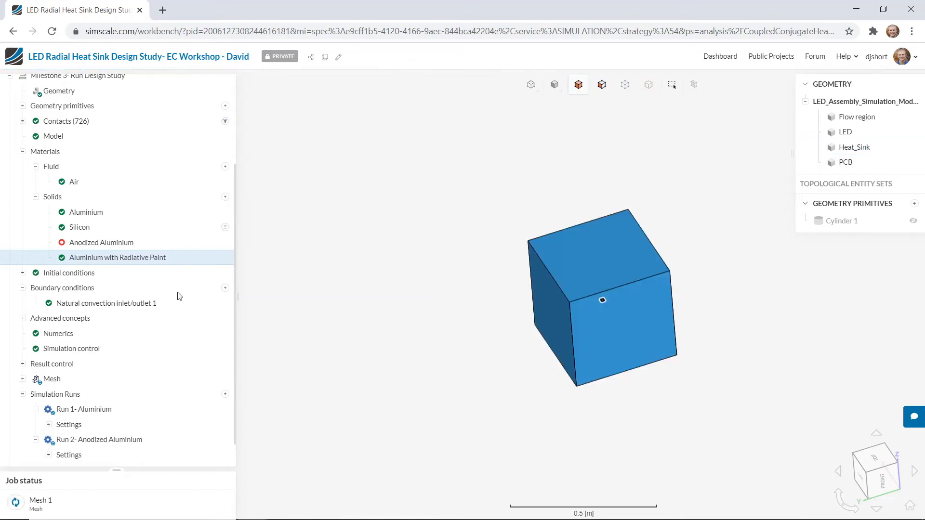
- Start a simulation run named Run 3- Aluminium with Radiative Paint, ignoring the anodized material that has no assigned volume
click(225, 395)
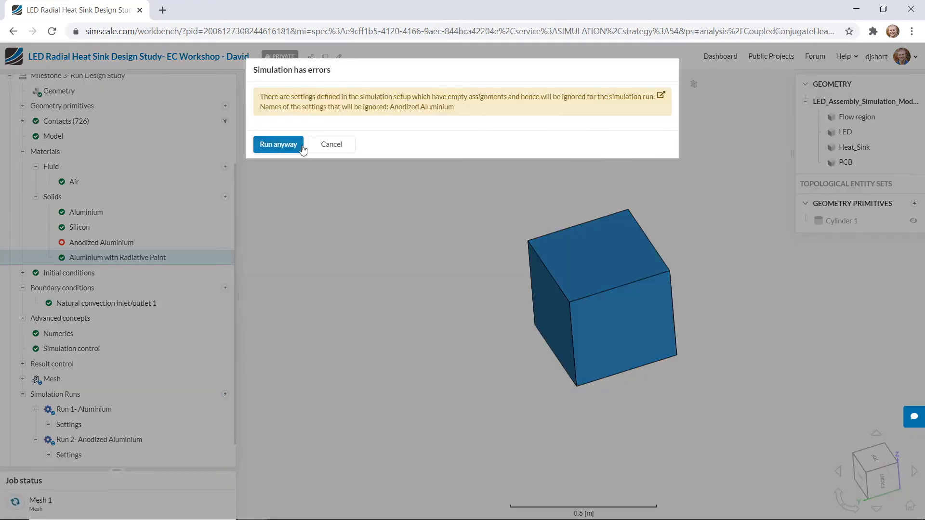
click(298, 145)
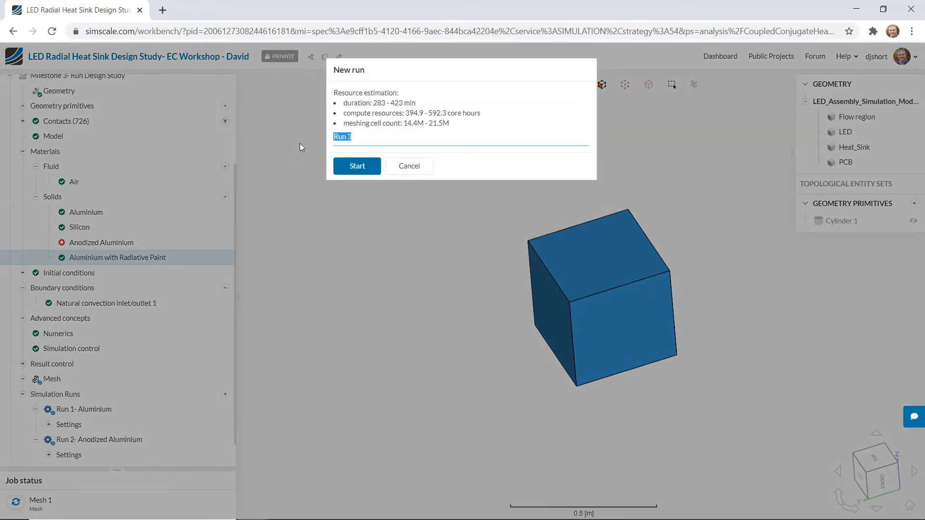
click(420, 140)
text(- Aluminium)
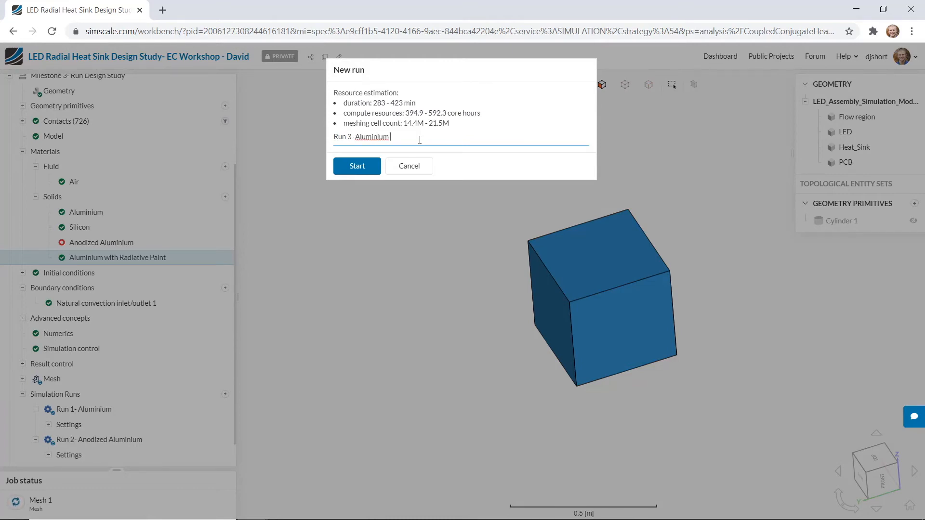
text( with Radiative Paint)
key(Return)
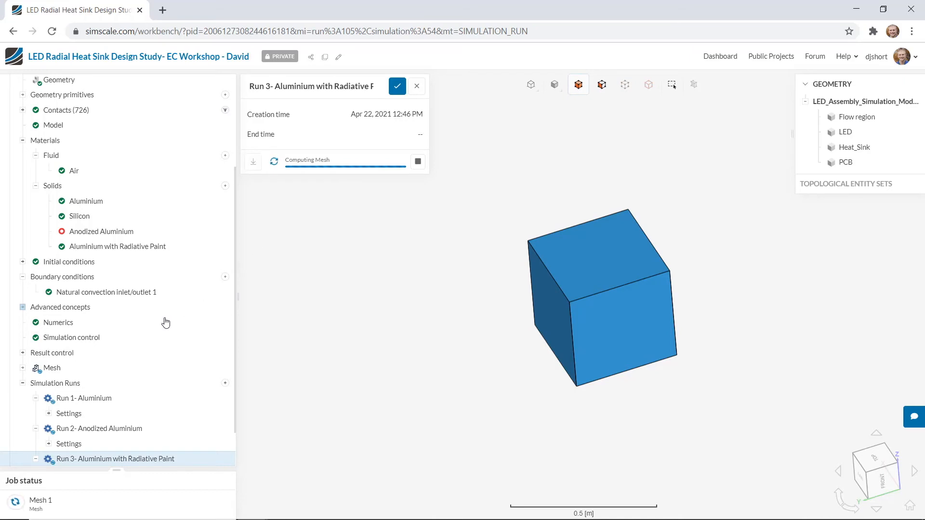
- Collapse the Milestone 3- Run Design Study simulation and open the Finished Design Study down to its list of simulation runs
scroll(165, 324, up, 1)
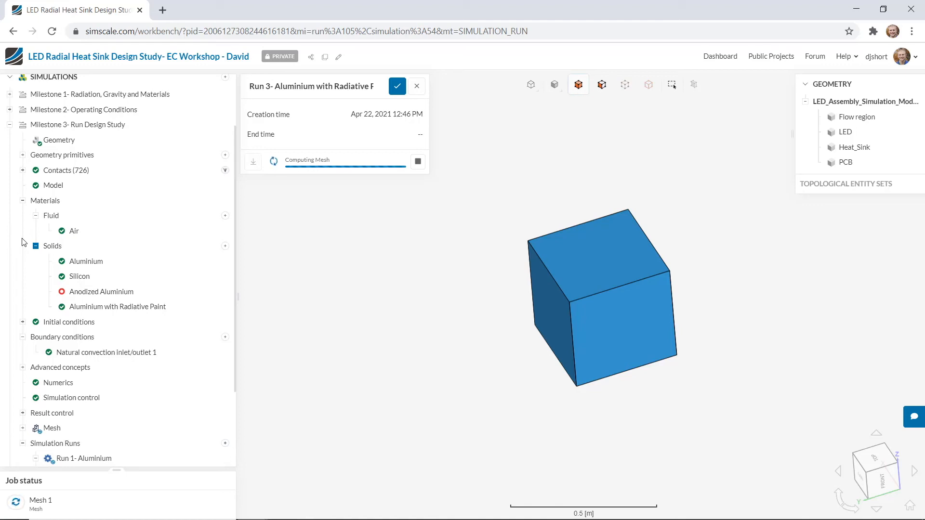
click(10, 126)
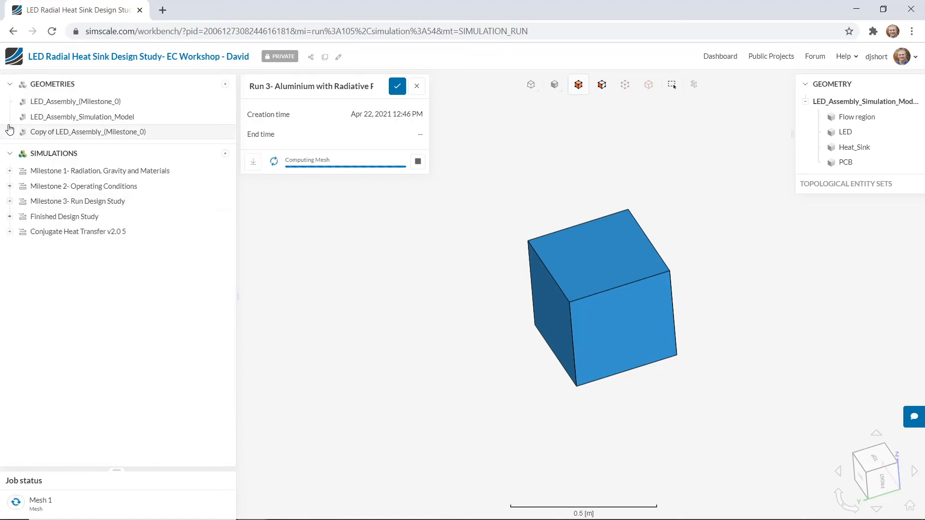
click(77, 217)
scroll(106, 295, down, 1)
scroll(106, 294, down, 3)
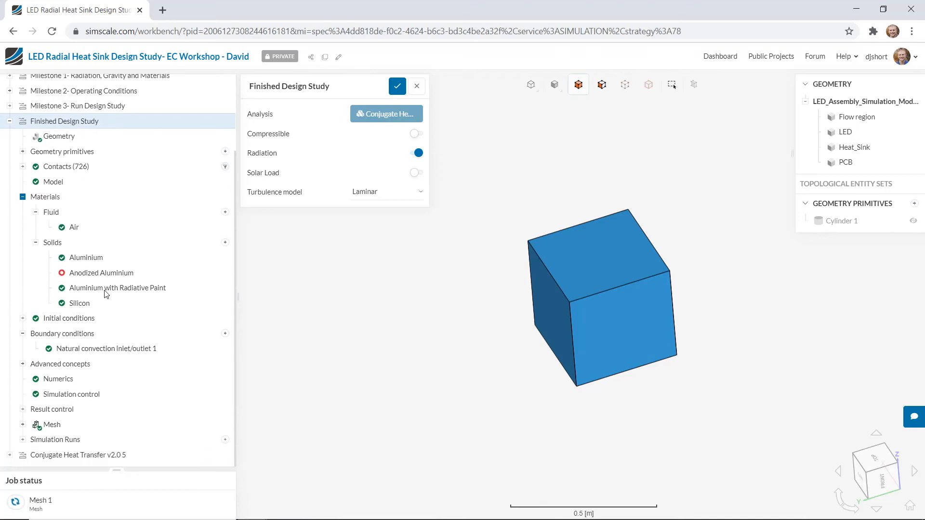
click(73, 440)
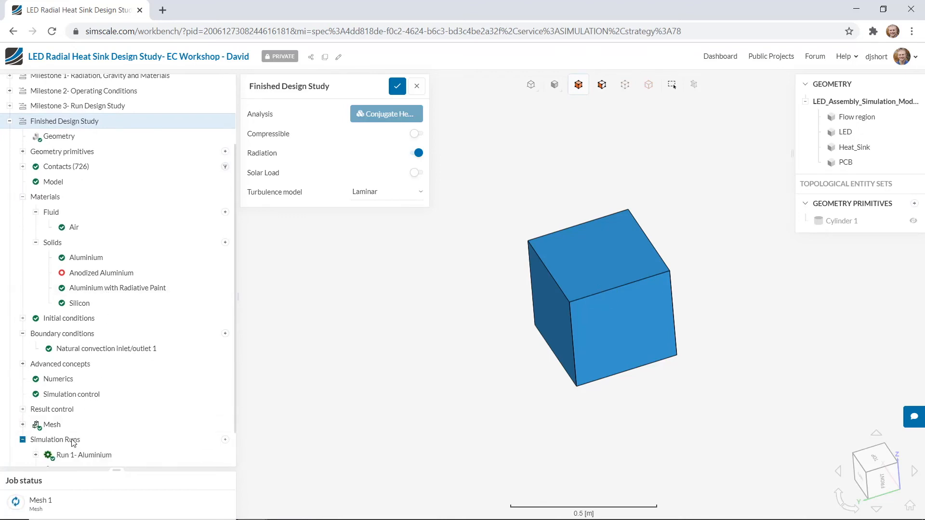
scroll(74, 444, down, 2)
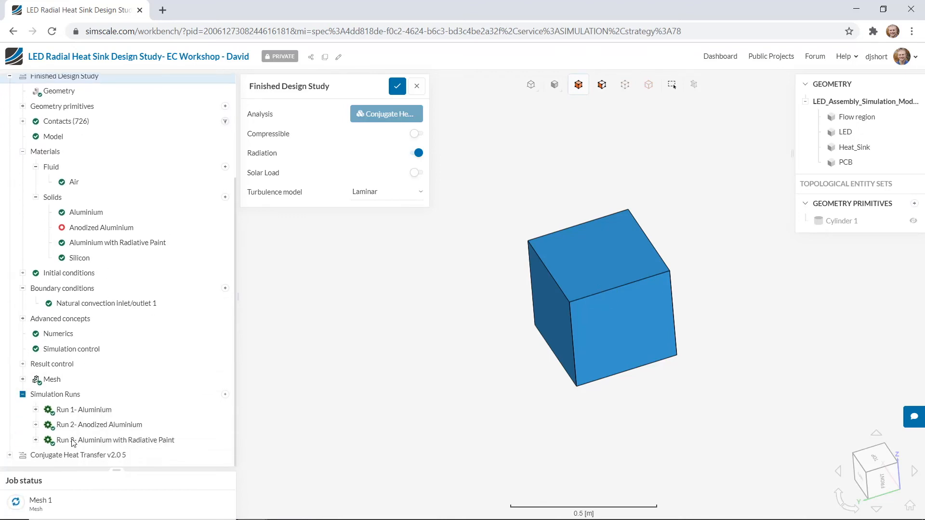
- Open the finished Run 1- Aluminium results for post-processing in the new beta interface
click(98, 410)
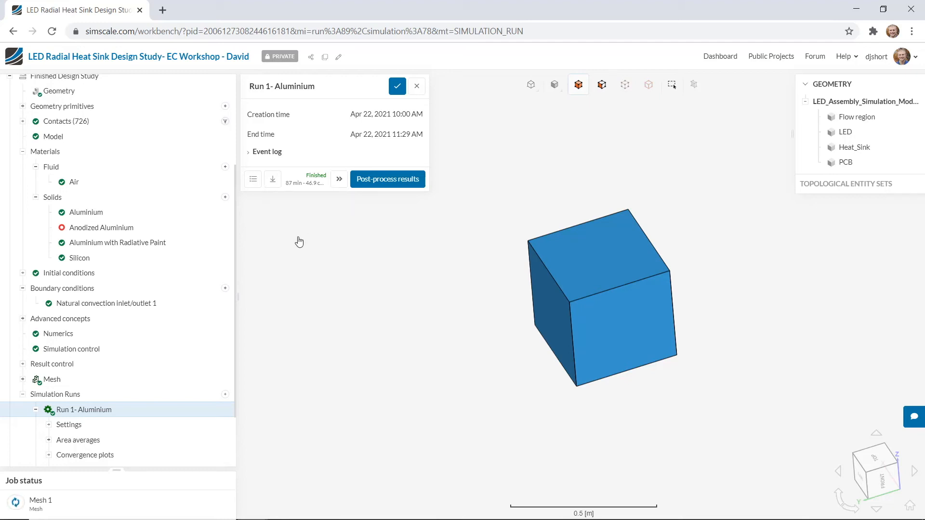
click(404, 182)
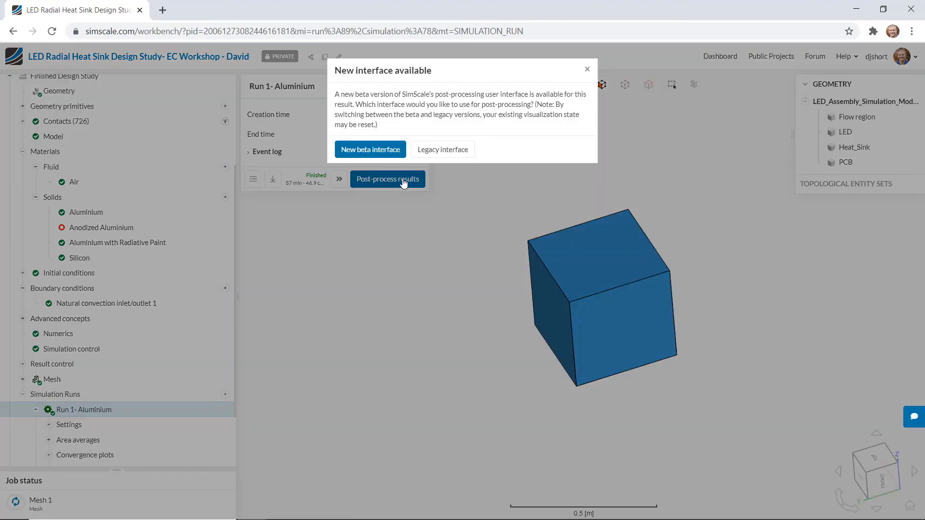
click(386, 151)
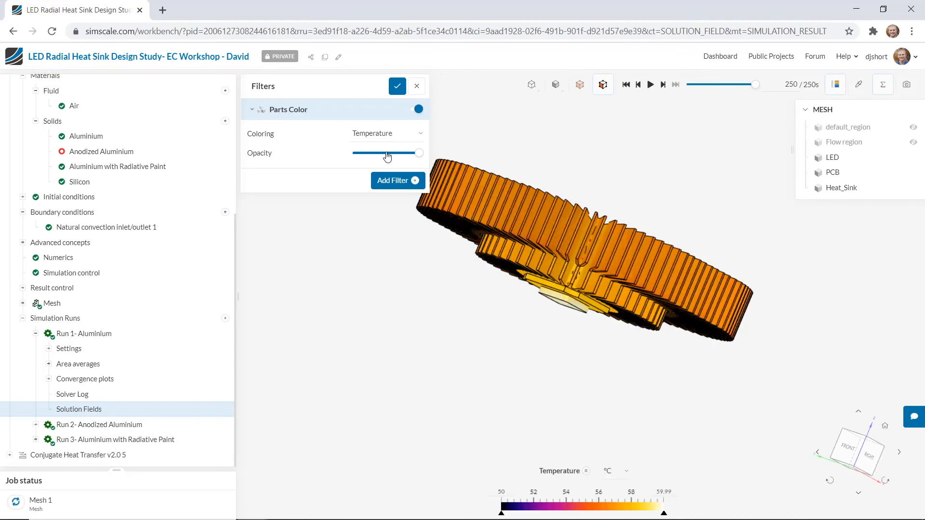
- Select the LED part in the Run 1- Aluminium results and examine its temperature statistics with the bulk calculator
drag(415, 387, 445, 331)
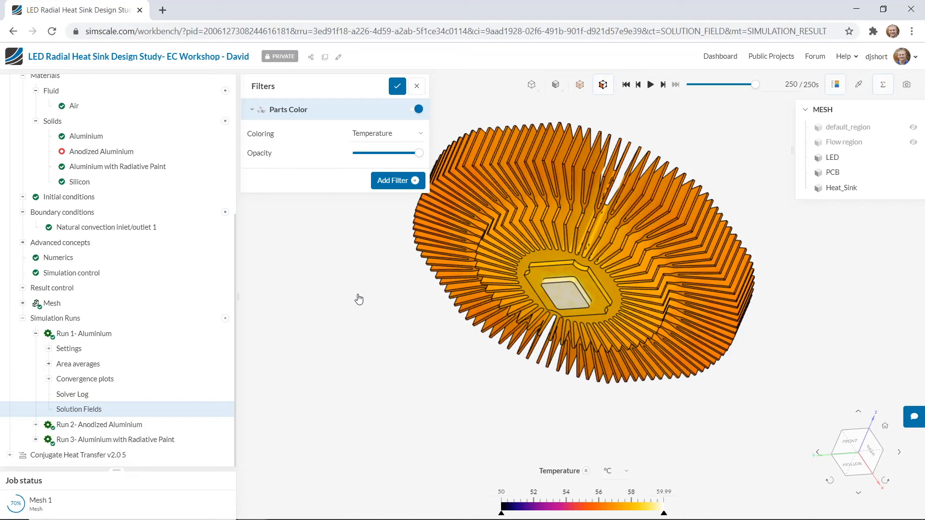
mouse_move(826, 266)
mouse_down()
mouse_move(717, 346)
mouse_move(623, 396)
mouse_move(690, 343)
mouse_move(817, 282)
mouse_up()
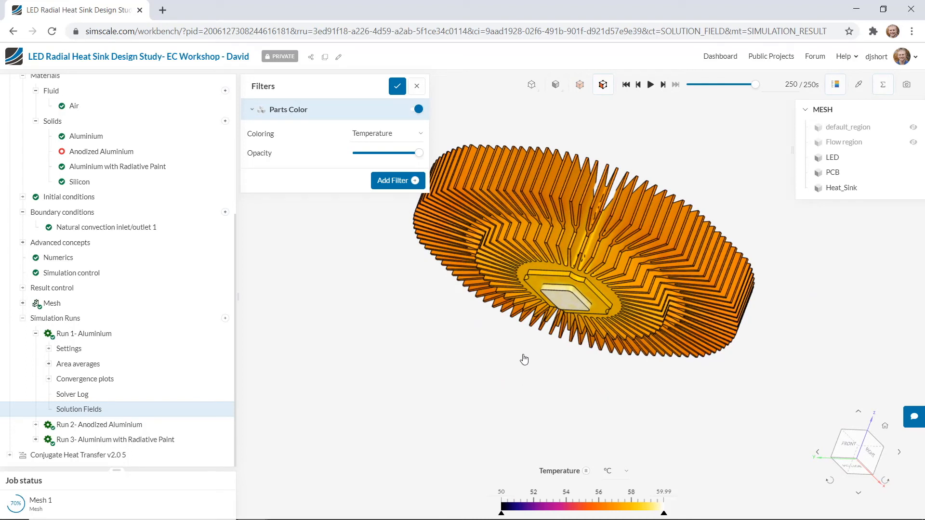
mouse_move(473, 371)
mouse_down()
mouse_move(569, 257)
mouse_move(533, 253)
mouse_move(501, 301)
mouse_move(483, 384)
mouse_up()
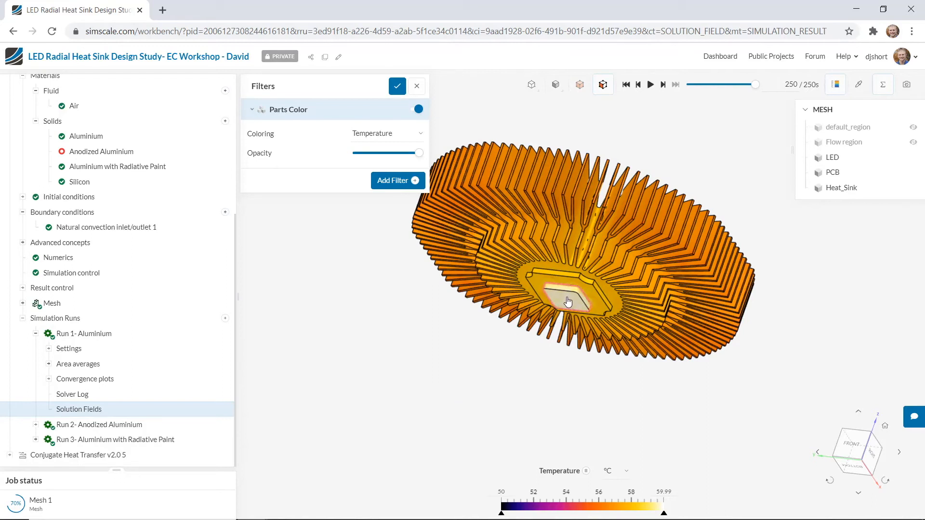
click(834, 159)
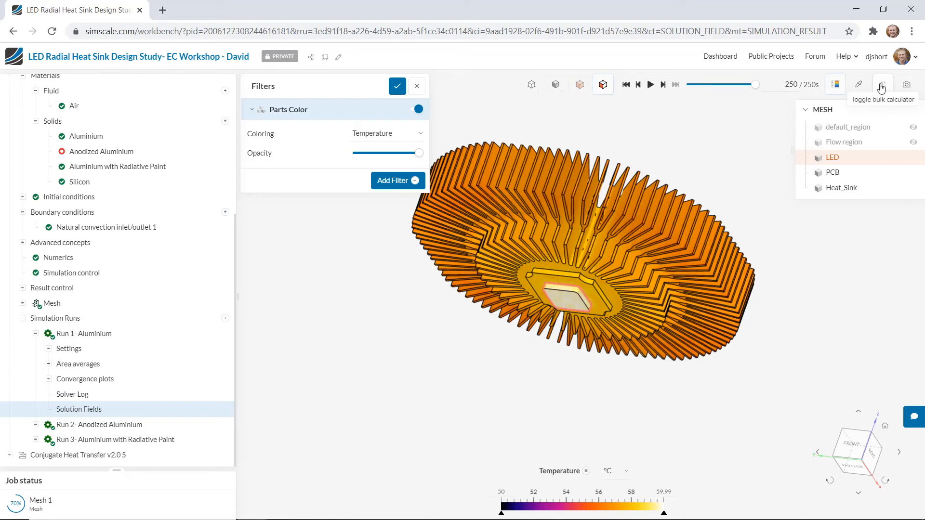
click(761, 265)
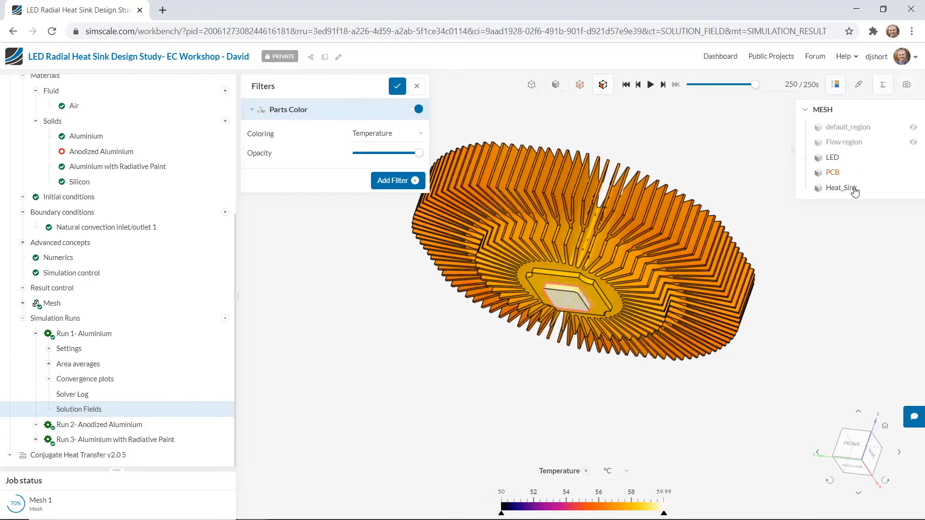
click(576, 302)
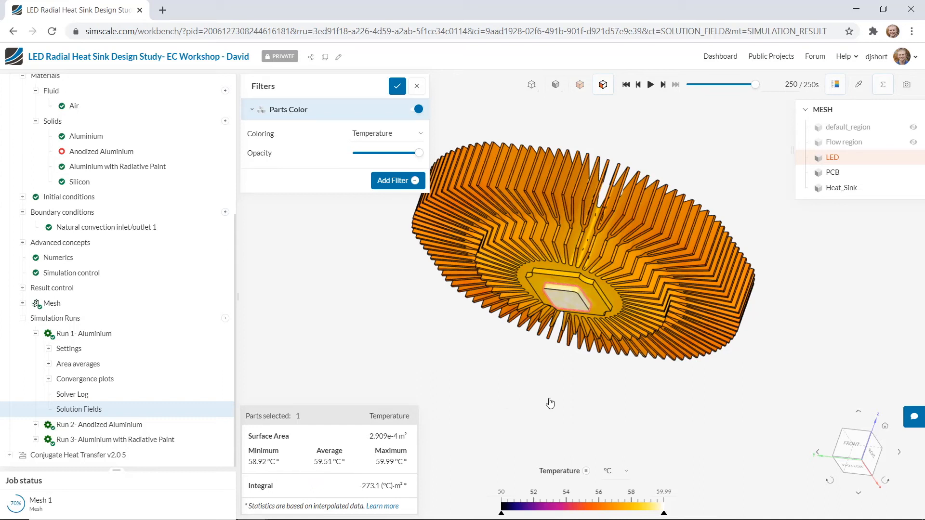
mouse_move(551, 421)
mouse_down()
mouse_move(540, 352)
mouse_move(539, 414)
mouse_up()
scroll(576, 303, up, 3)
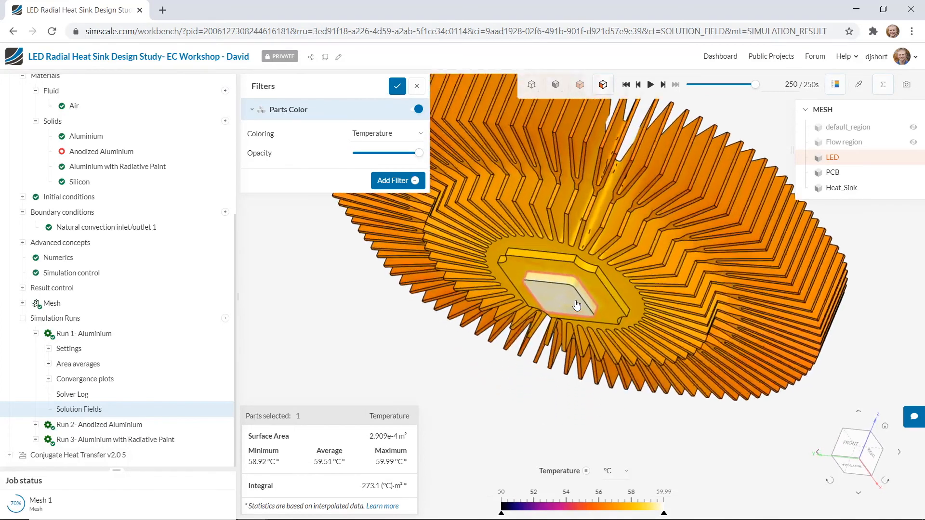
scroll(577, 305, up, 2)
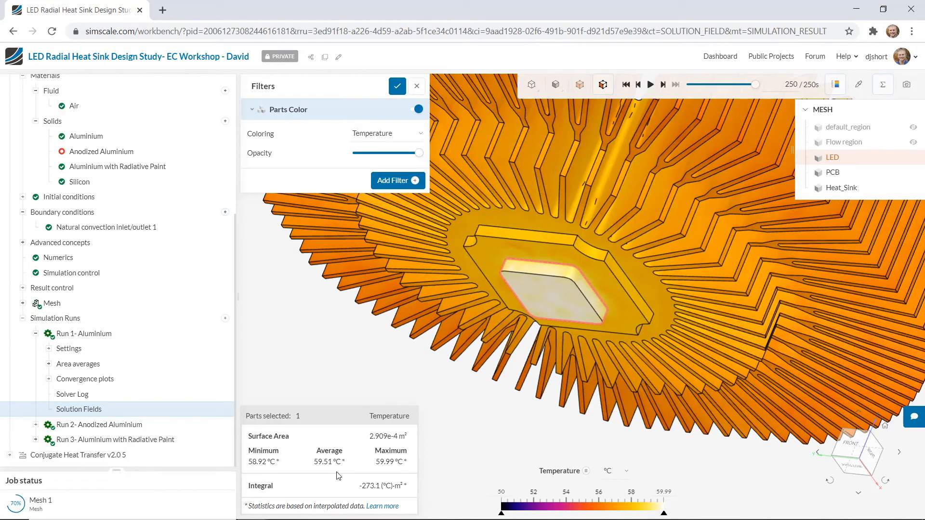
scroll(506, 434, down, 4)
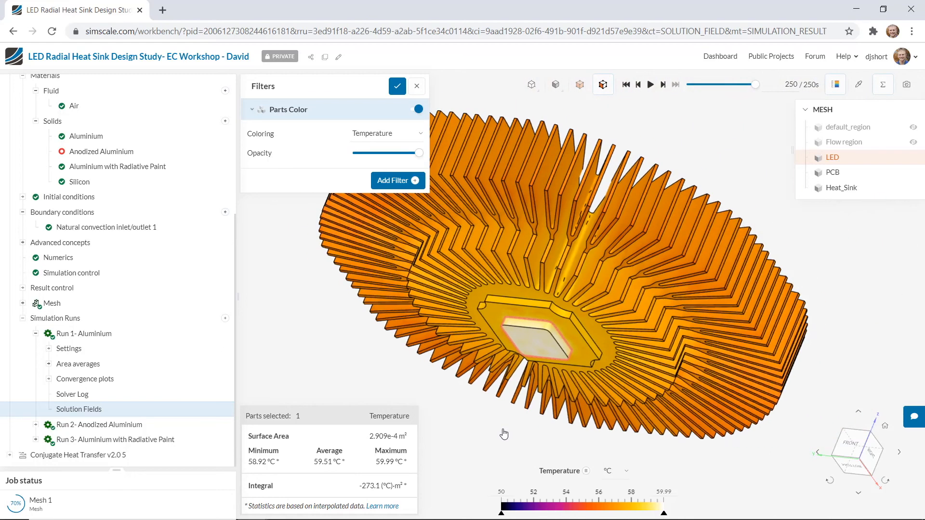
- Open the finished Run 2- Anodized Aluminium results for post-processing in the new beta interface
scroll(504, 434, down, 3)
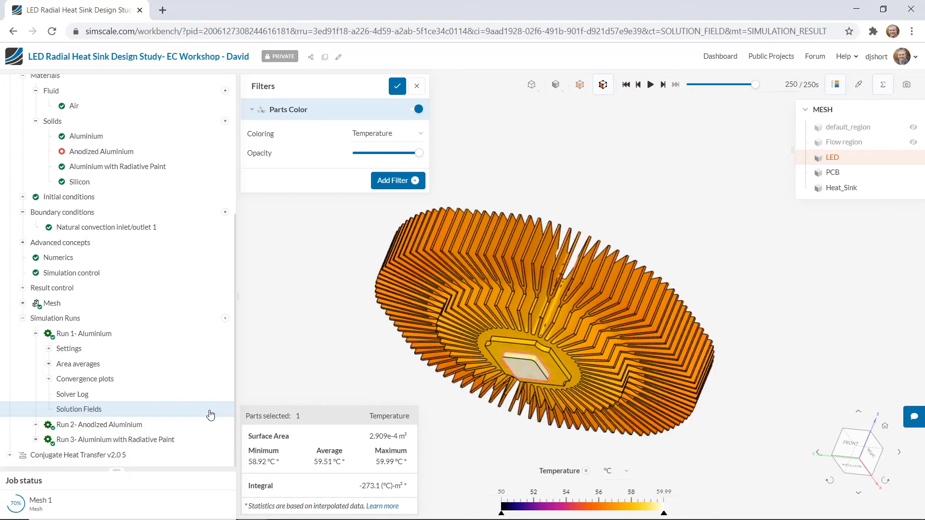
click(102, 426)
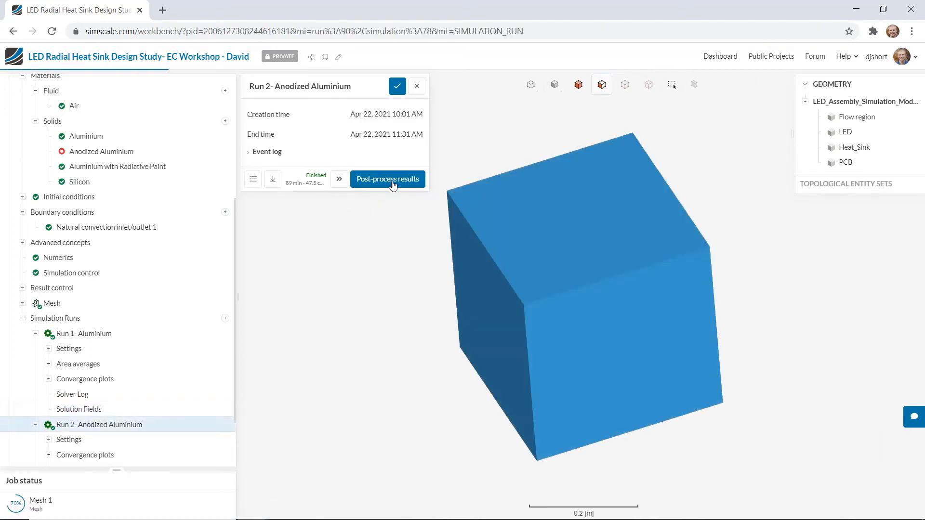
click(392, 185)
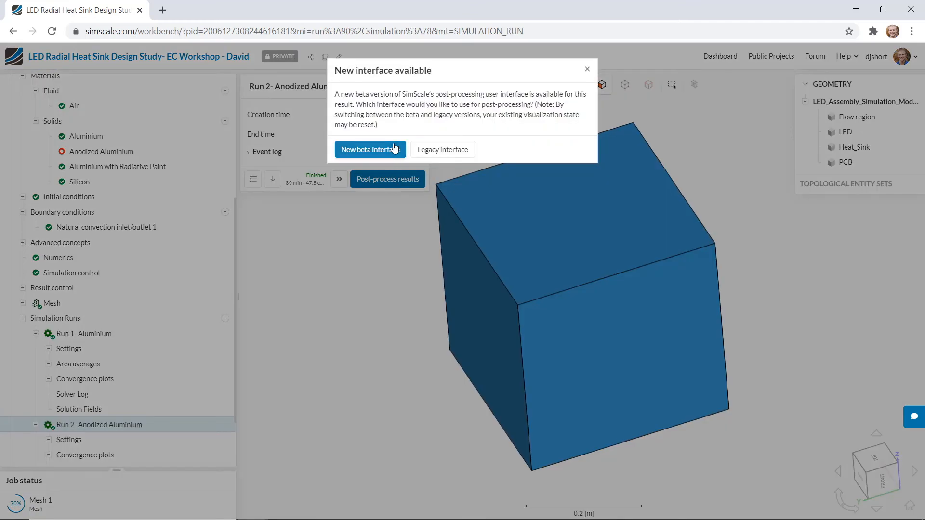
click(394, 148)
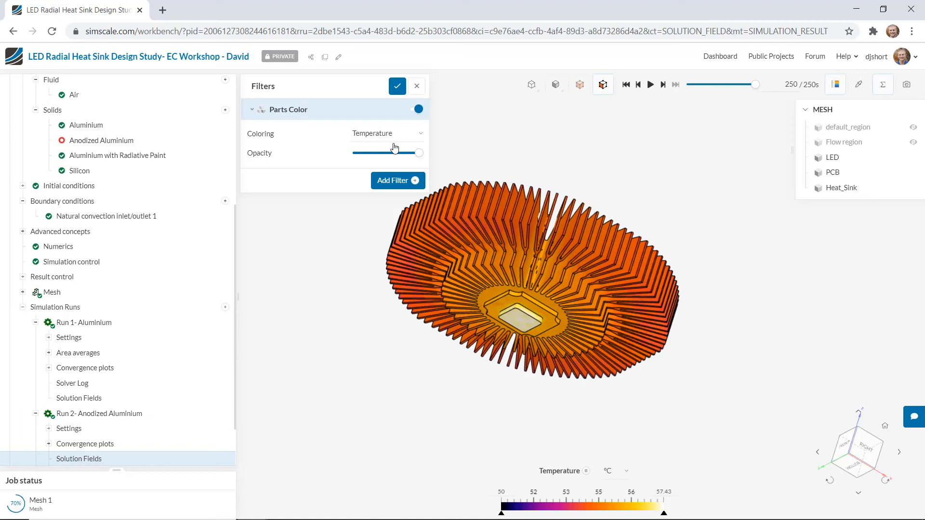
- Select the LED part in the Run 2- Anodized Aluminium results and examine its temperature statistics and the heat sink's temperature distribution
right_drag(508, 411, 599, 411)
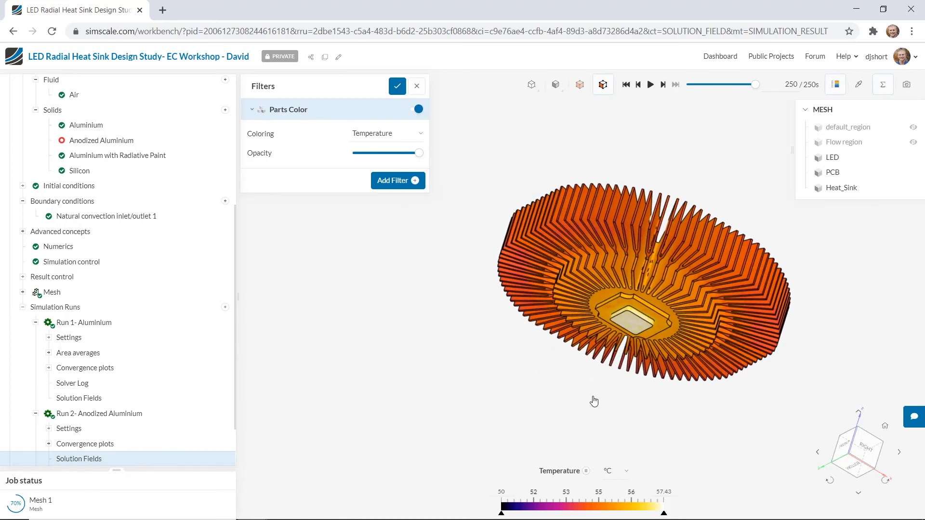
scroll(649, 329, up, 1)
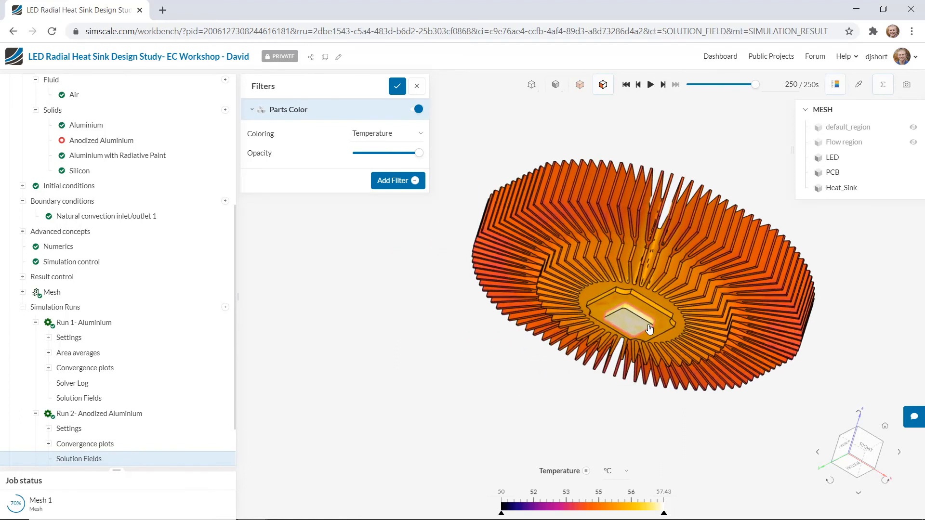
scroll(649, 329, up, 3)
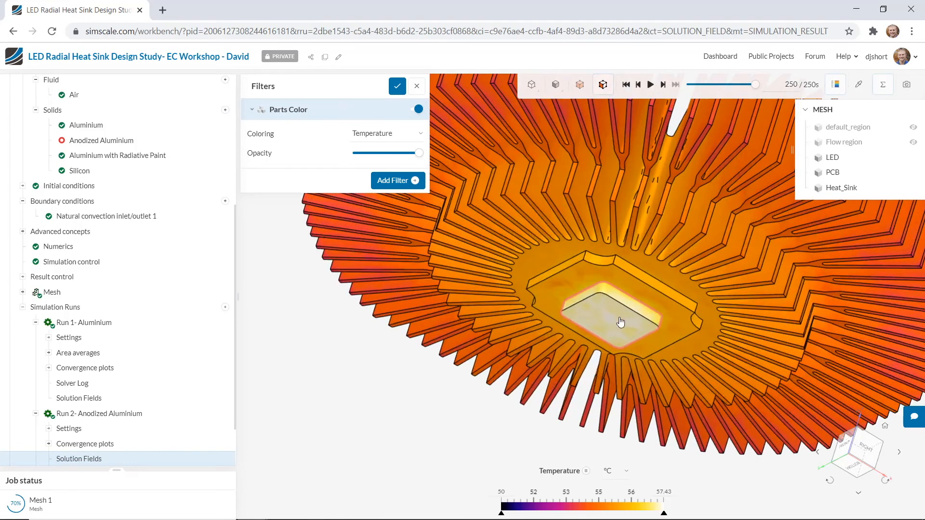
click(621, 323)
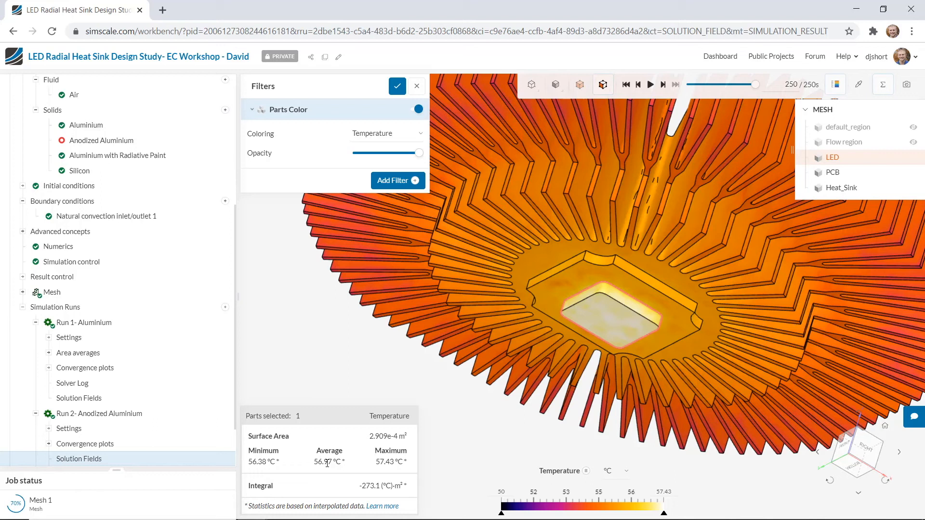
scroll(372, 357, down, 3)
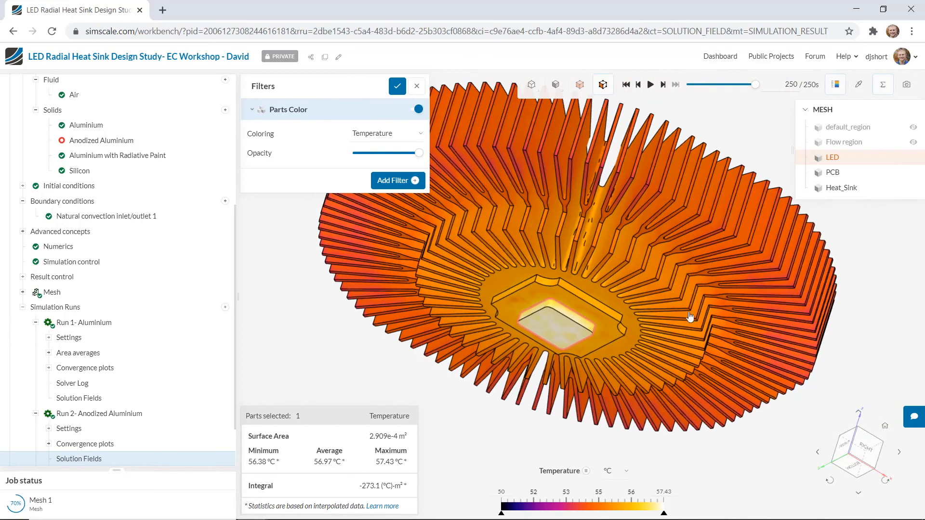
drag(873, 280, 771, 416)
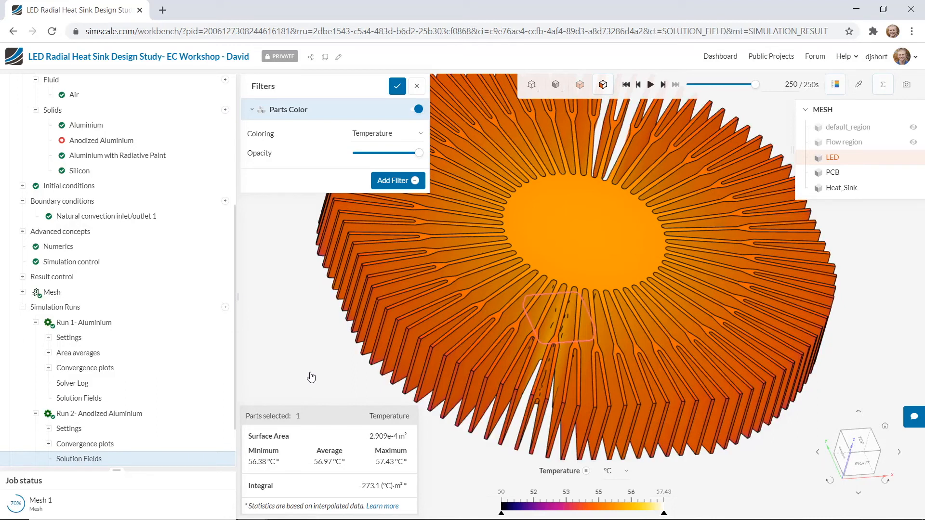
drag(312, 370, 382, 277)
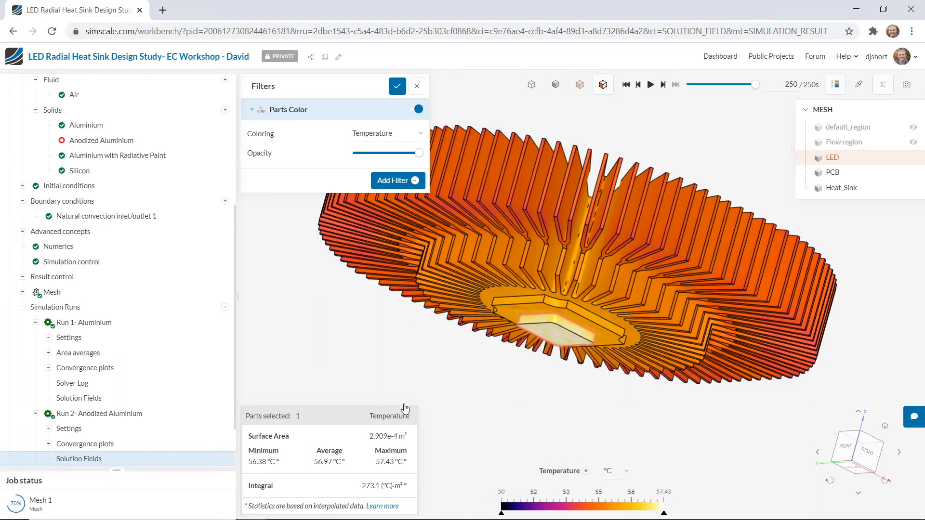
- Open the finished Run 3- Aluminium with Radiative Paint results for post-processing in the new beta interface
scroll(134, 410, down, 2)
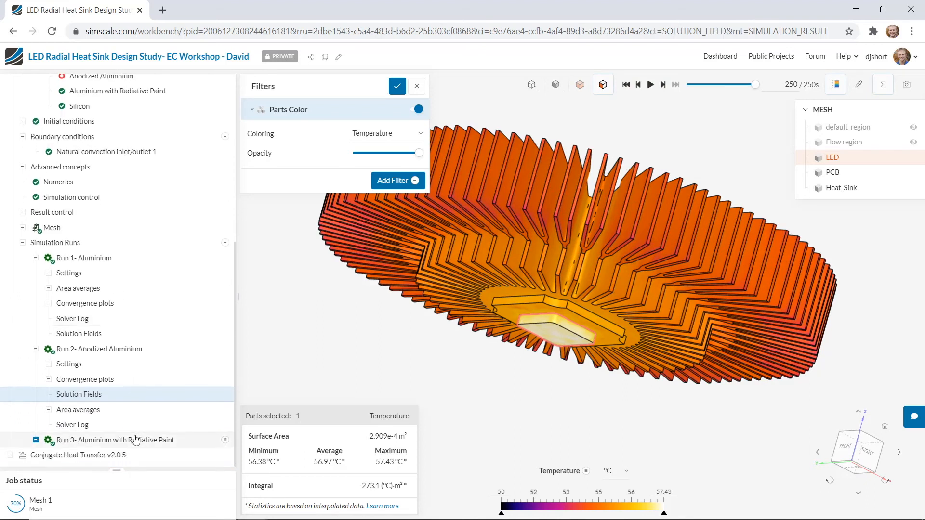
click(135, 440)
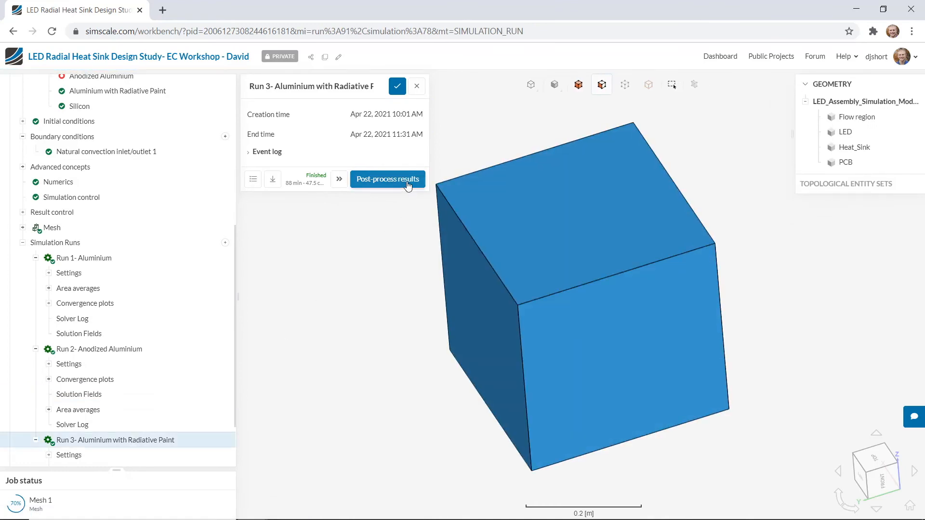
click(408, 185)
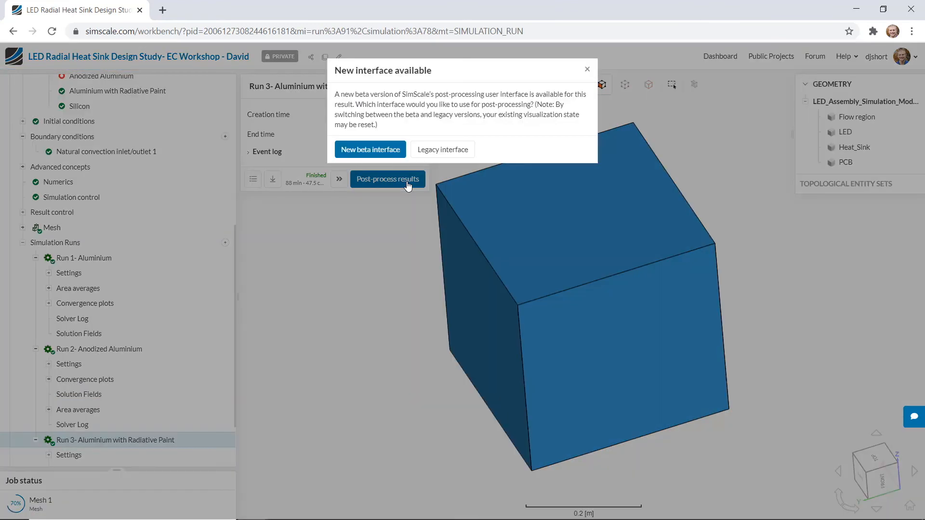
click(391, 154)
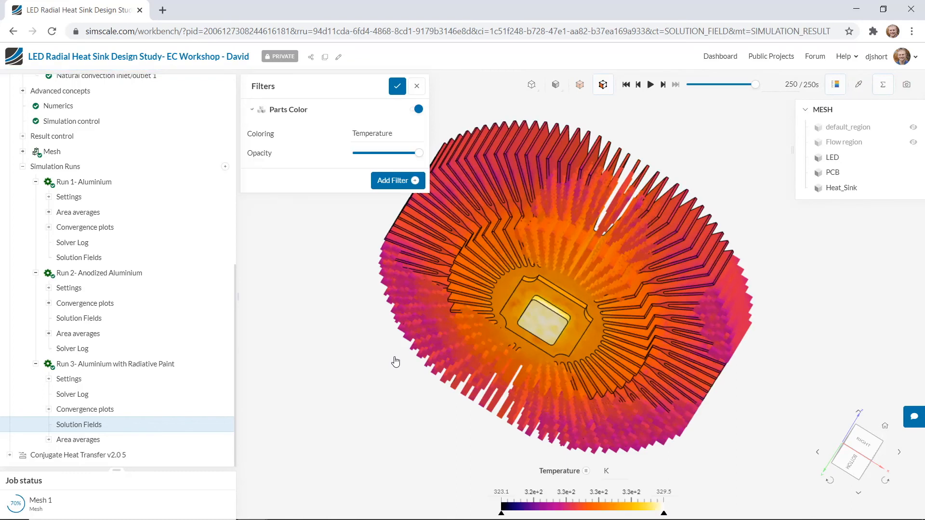
- Examine the LED part's temperature statistics in the Run 3 results, and switch to the Design Study Results slide in the presentation
click(537, 324)
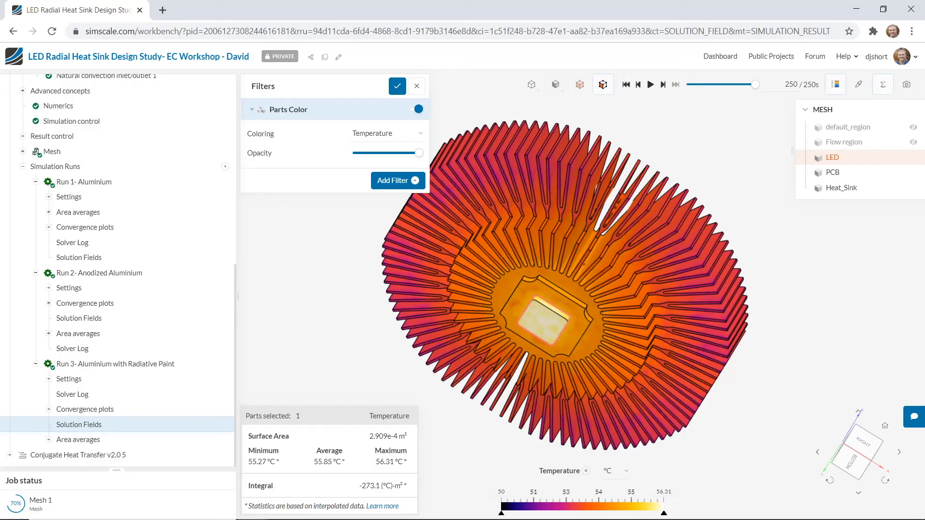
key(alt+Tab)
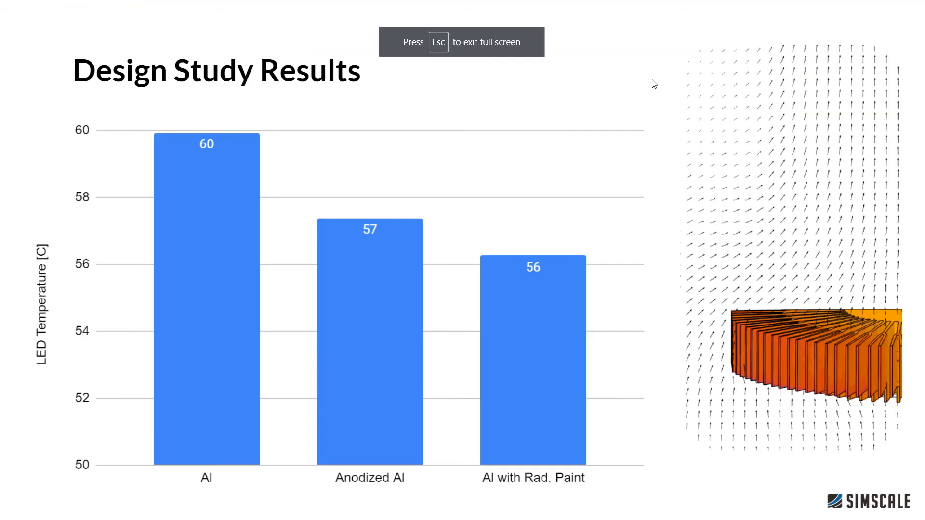
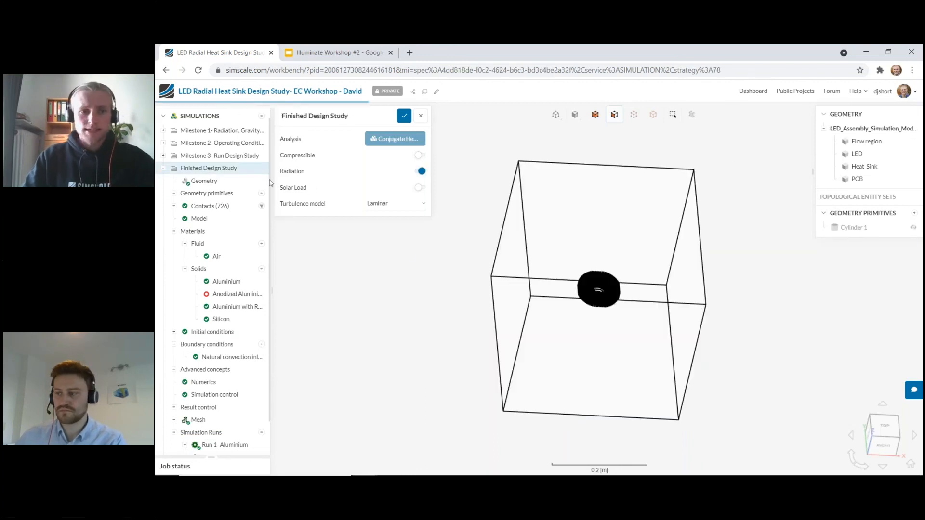
- Hide the Flow region in the Finished Design Study geometry to inspect the LED and PCB on the heat sink's underside
click(913, 141)
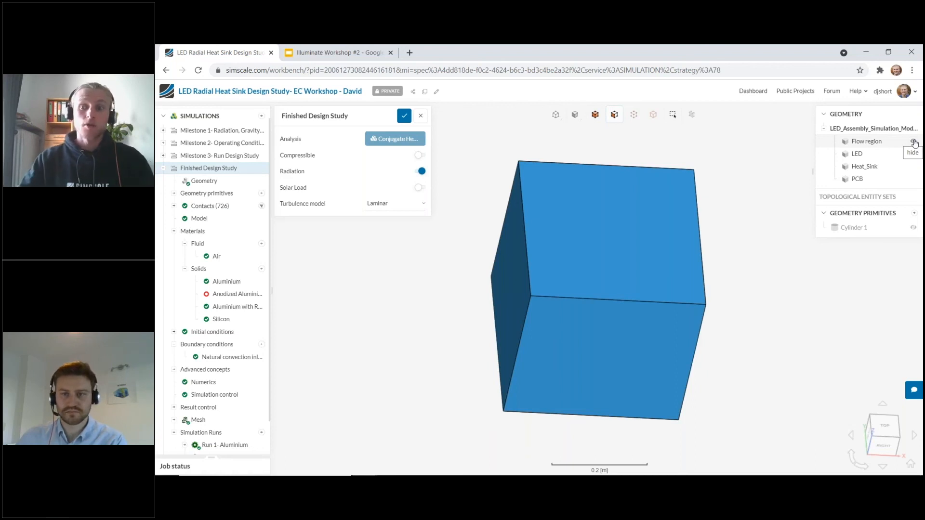
click(914, 142)
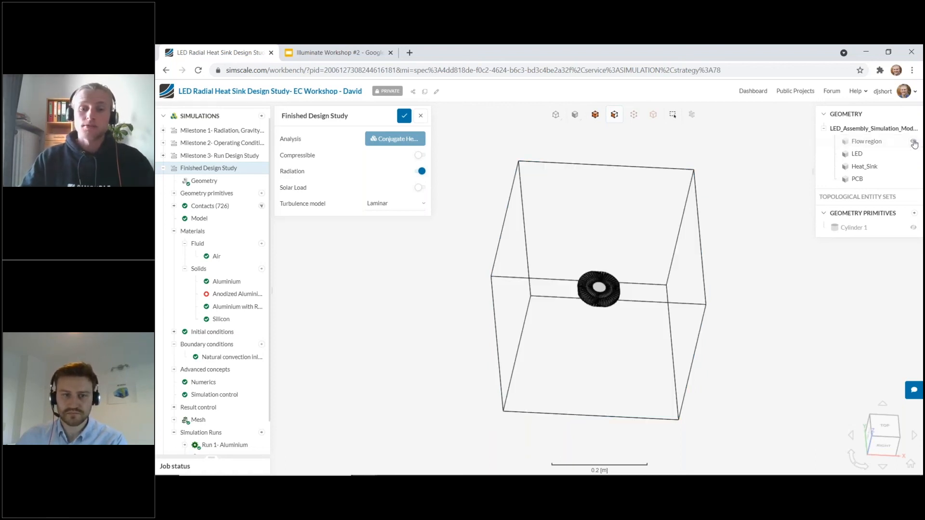
drag(773, 342, 770, 312)
scroll(609, 300, up, 8)
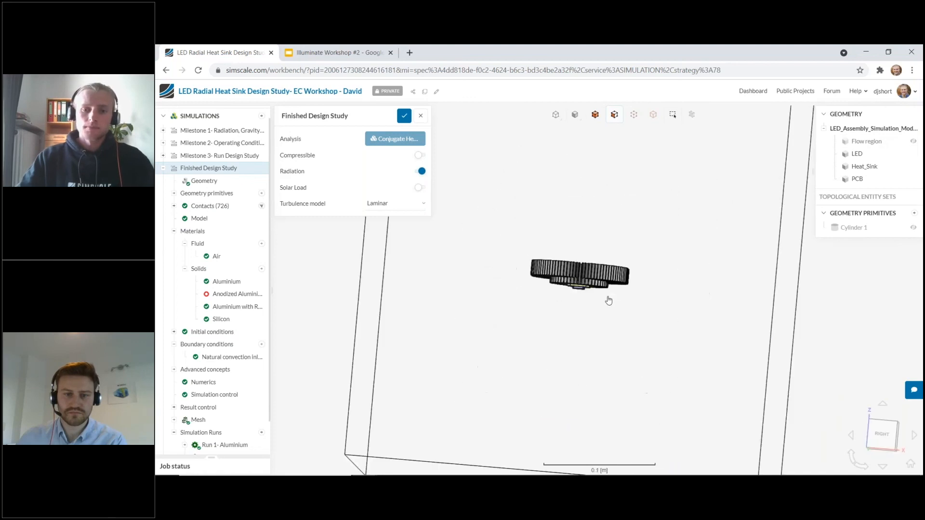
scroll(609, 300, up, 5)
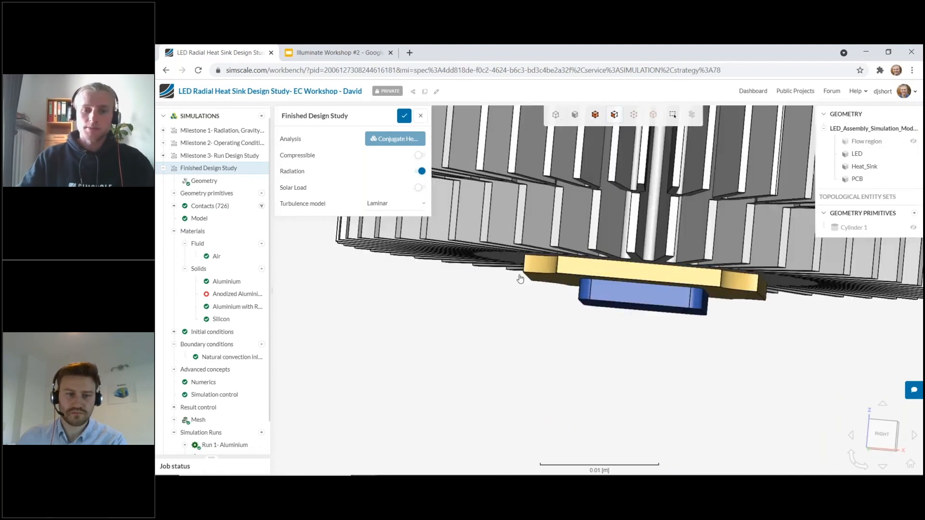
drag(535, 315, 583, 205)
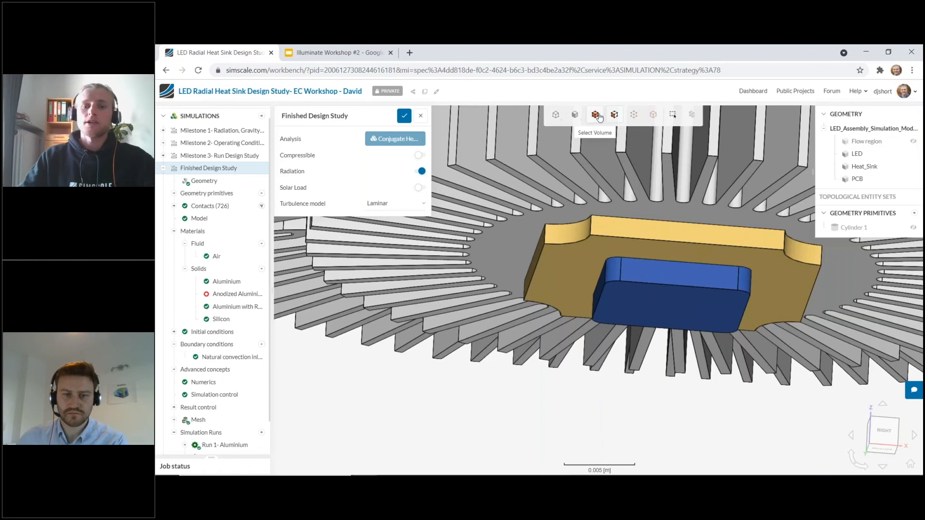
- Select the PCB and Heat_Sink volumes and filter the contacts by this selection to find their shared interface
click(570, 255)
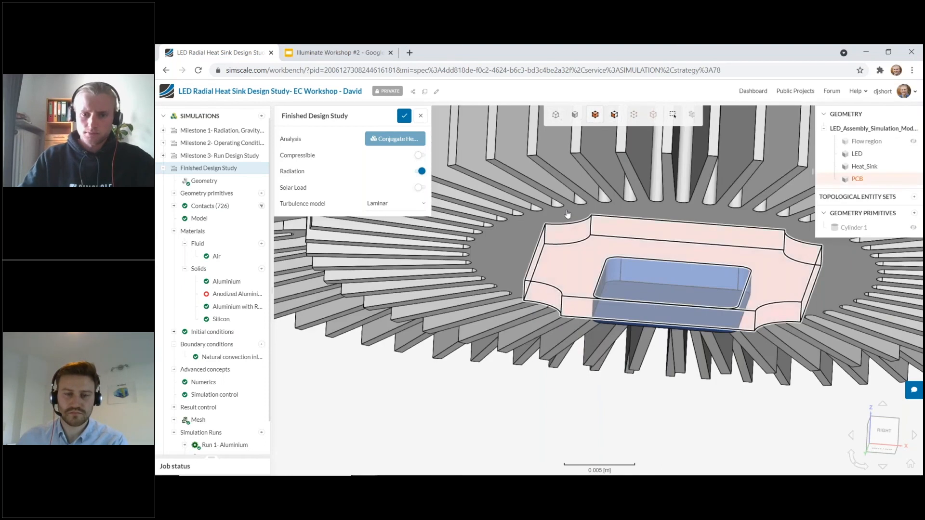
click(567, 214)
click(567, 214)
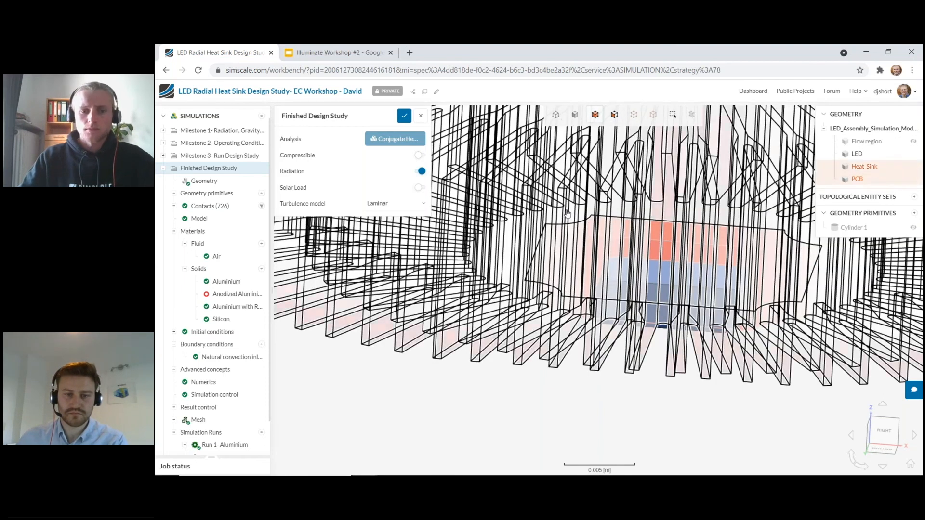
right_click(394, 387)
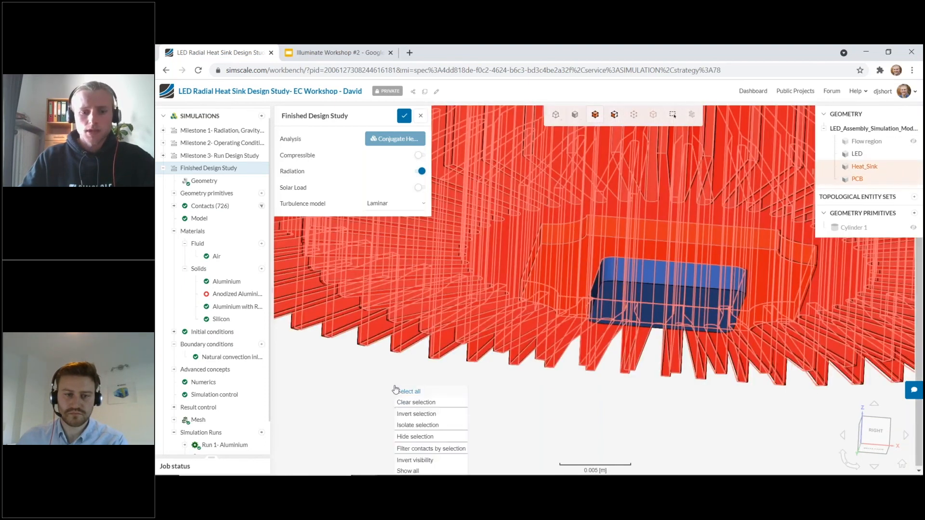
click(425, 449)
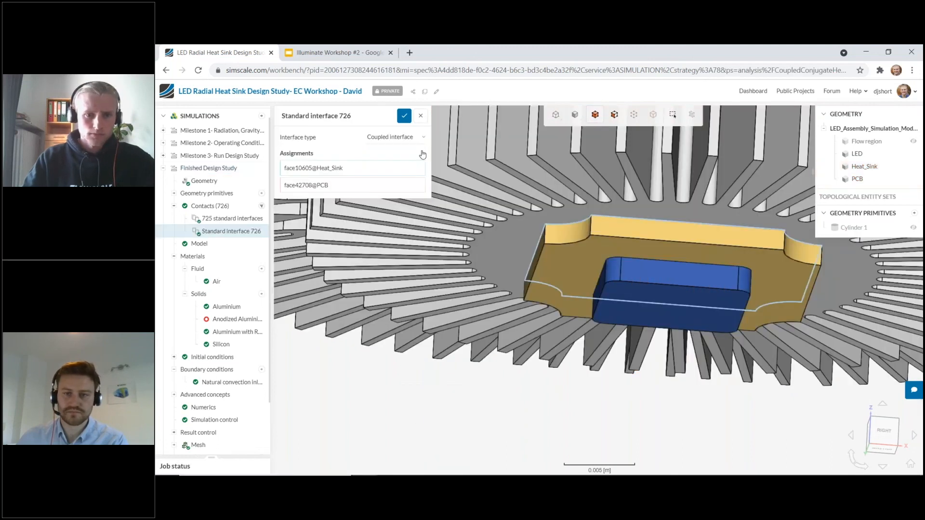
- Switch the Heat_Sink–PCB contact to a thin layer resistance interface to review its thermal conductivity and layer thickness inputs, and close without saving
click(422, 139)
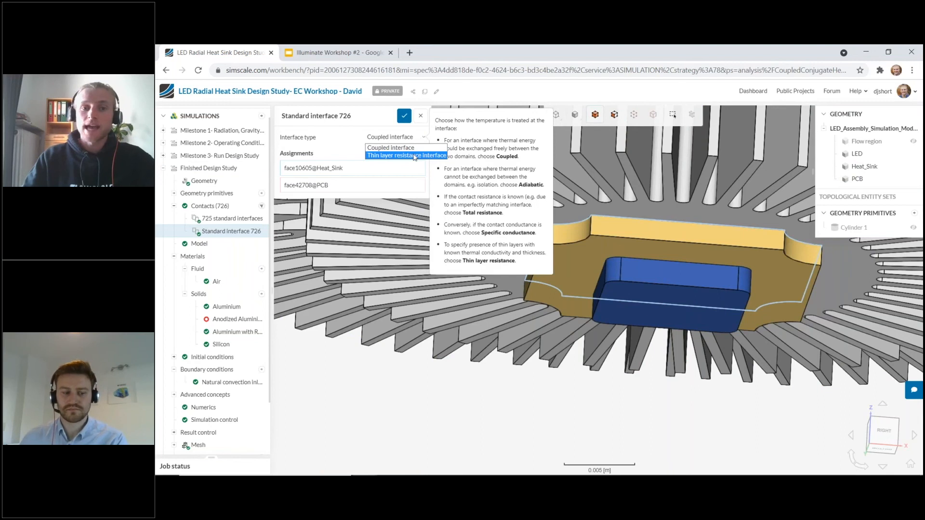
click(414, 155)
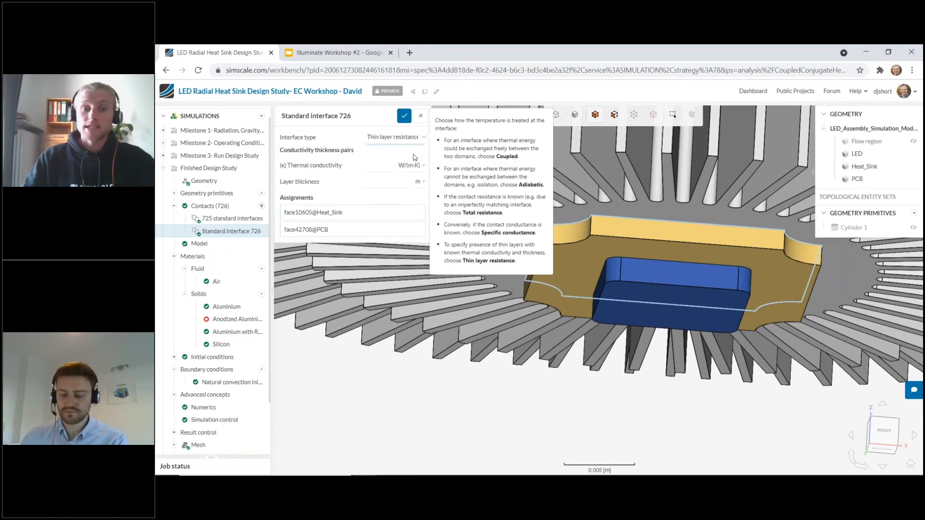
click(383, 167)
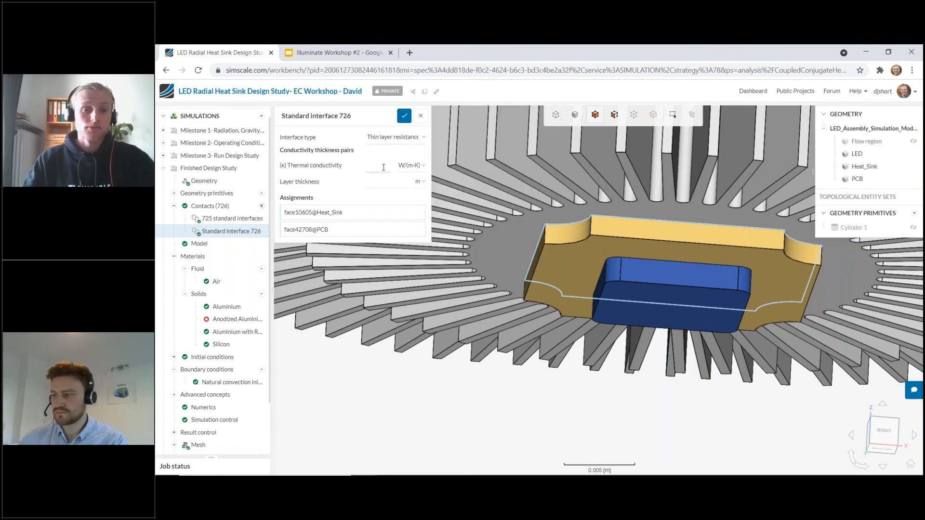
click(386, 185)
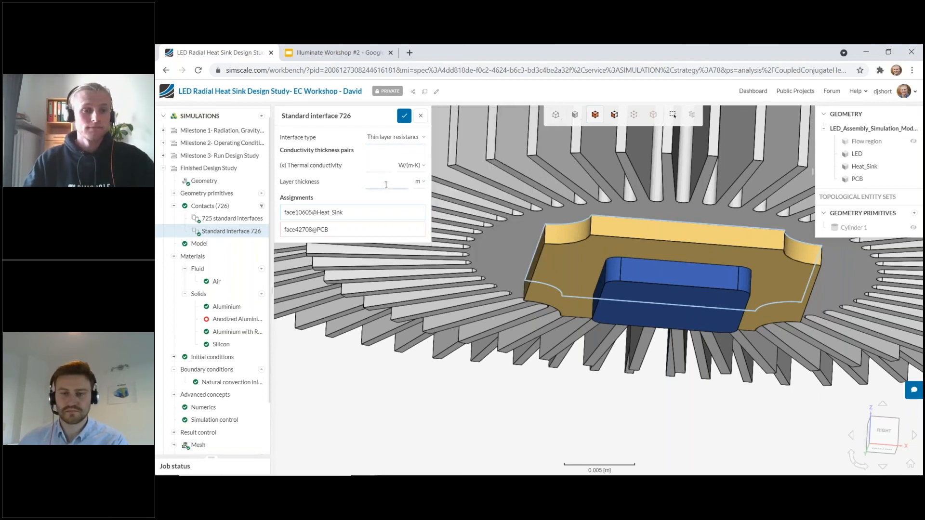
click(422, 119)
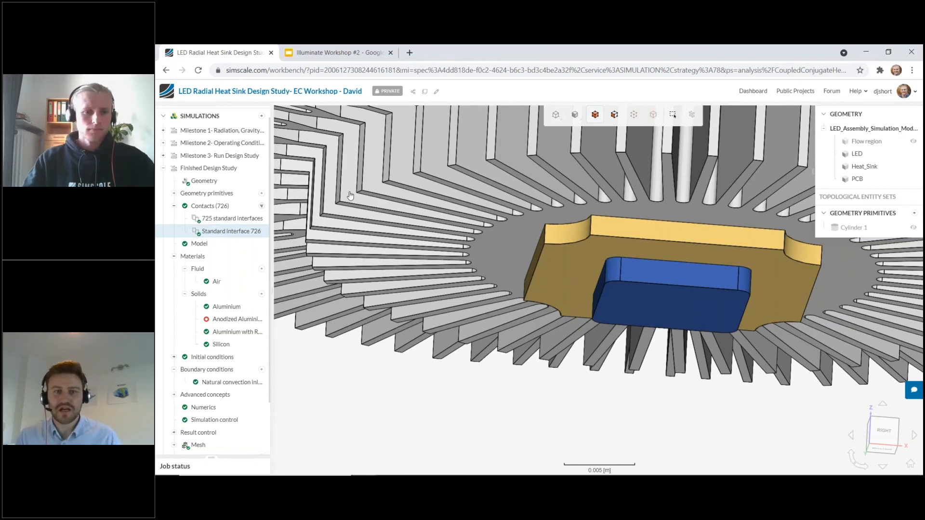
- Collapse the Contacts list and widen the simulation tree so the full material and run names fit
click(262, 235)
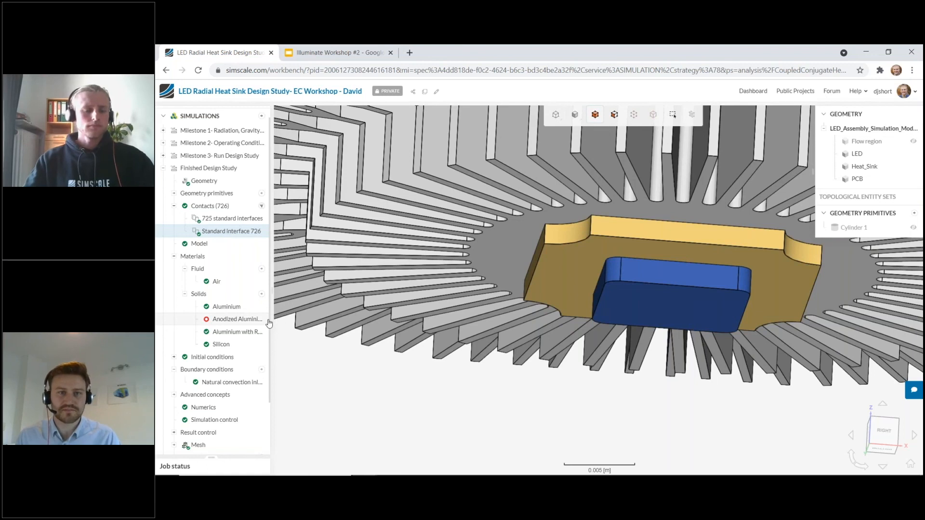
click(174, 207)
scroll(231, 337, down, 2)
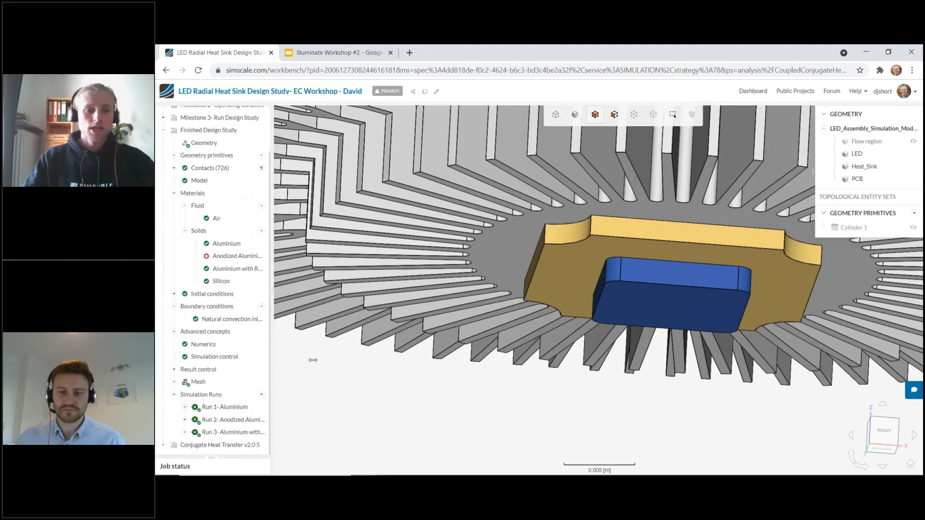
drag(312, 360, 384, 350)
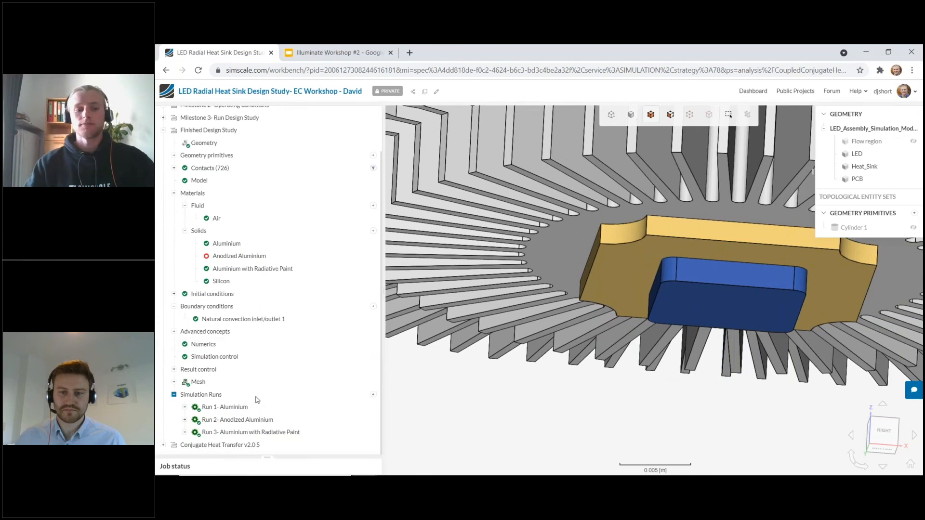
- Open the residuals convergence plot of Run 1- Aluminium to check how well the solution converged
click(233, 409)
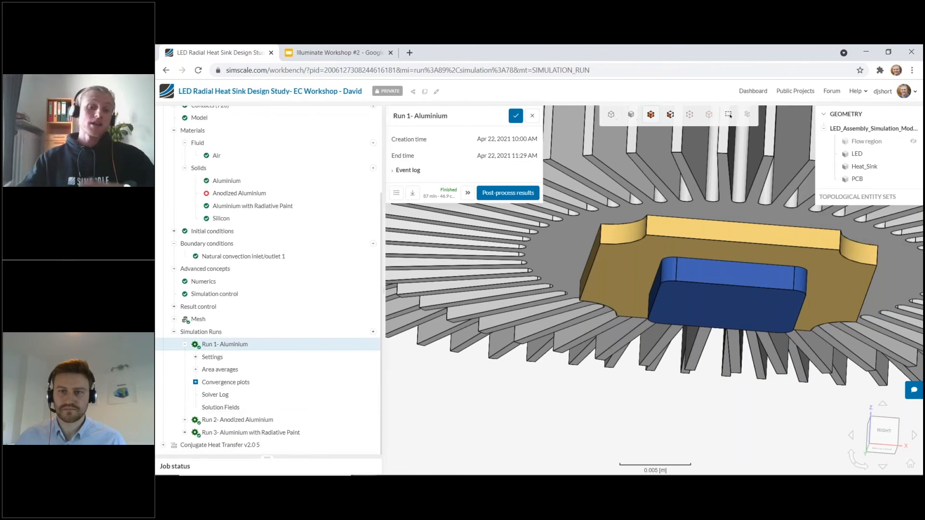
click(195, 382)
scroll(233, 384, down, 1)
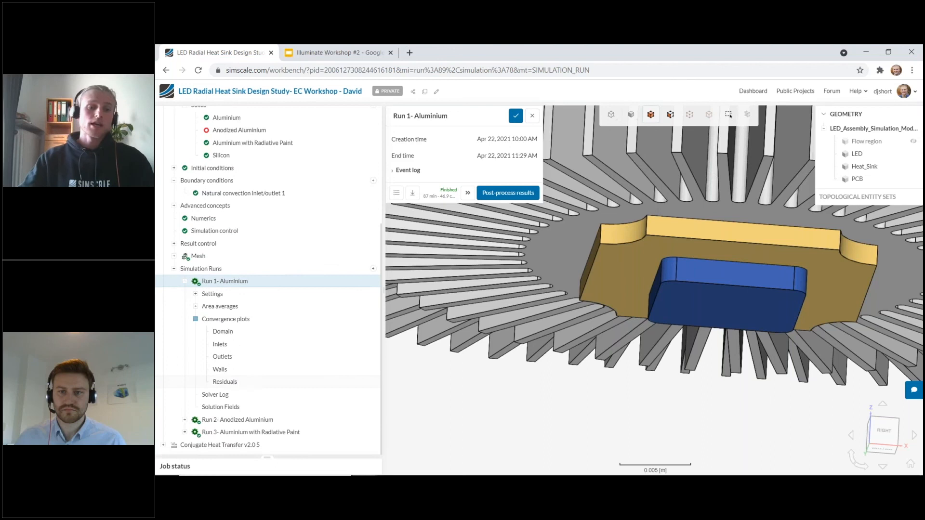
click(233, 383)
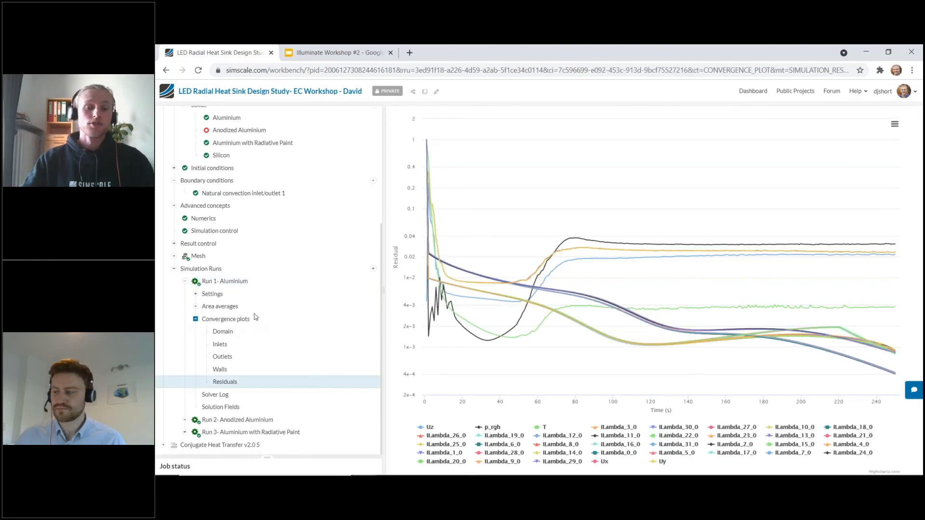
- Plot the area-averaged temperature T of the LED Case for Run 1- Aluminium and collapse its convergence plots
click(228, 307)
click(229, 321)
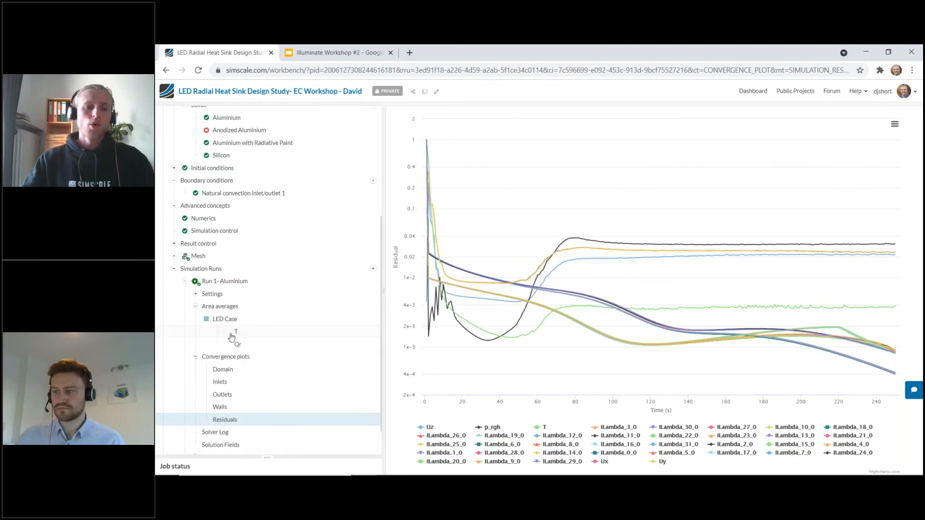
click(233, 334)
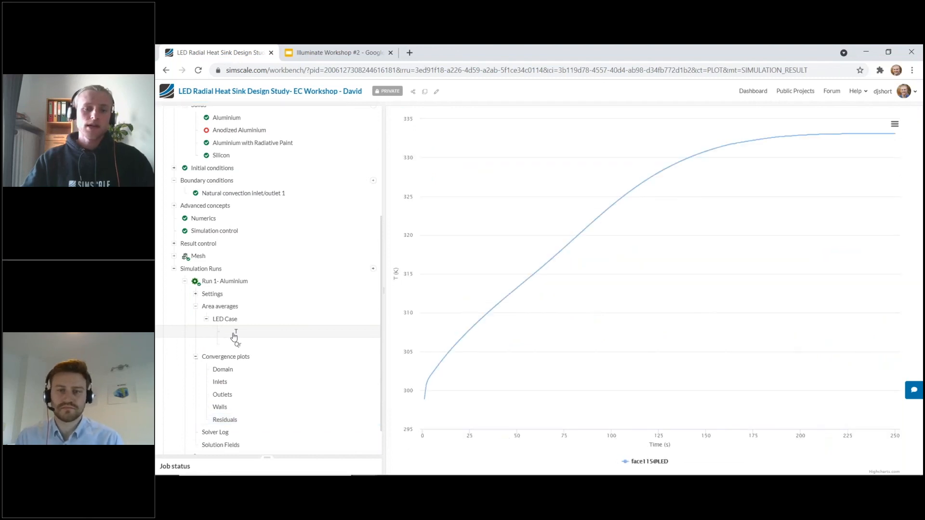
click(195, 357)
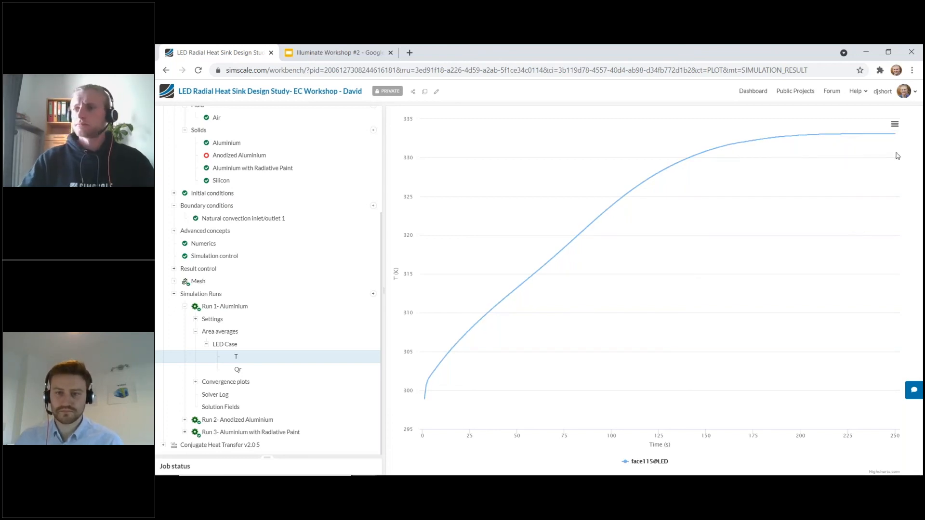
- Collapse Run 1- Aluminium and expand Result control to review the surface data, probe points and field calculations options
click(185, 307)
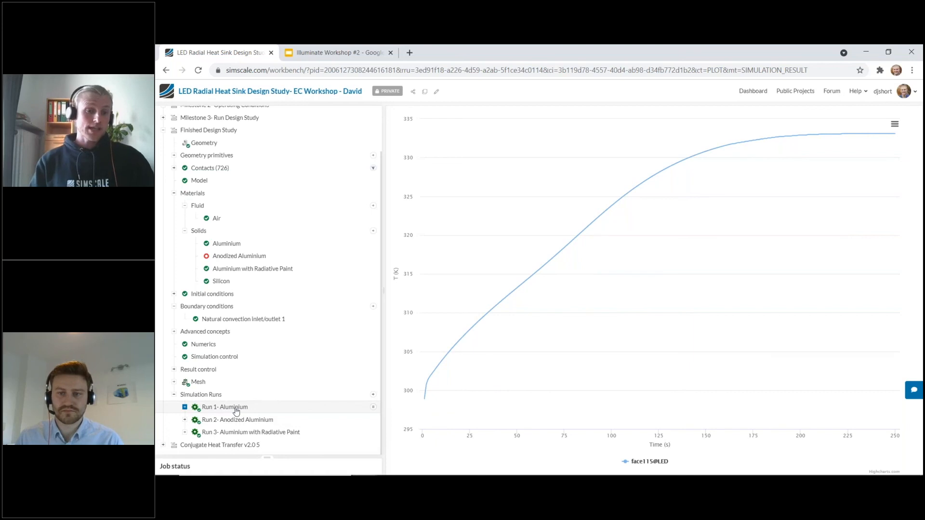
click(215, 371)
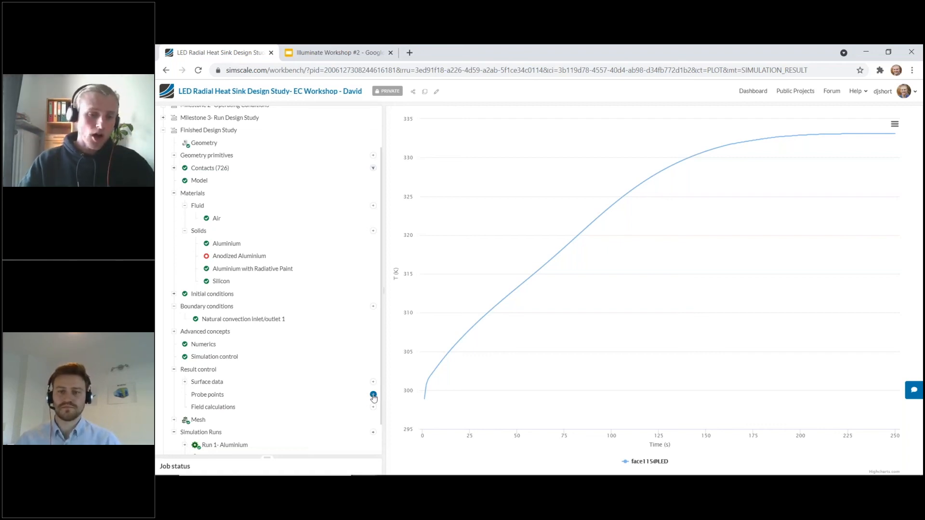
scroll(323, 400, down, 1)
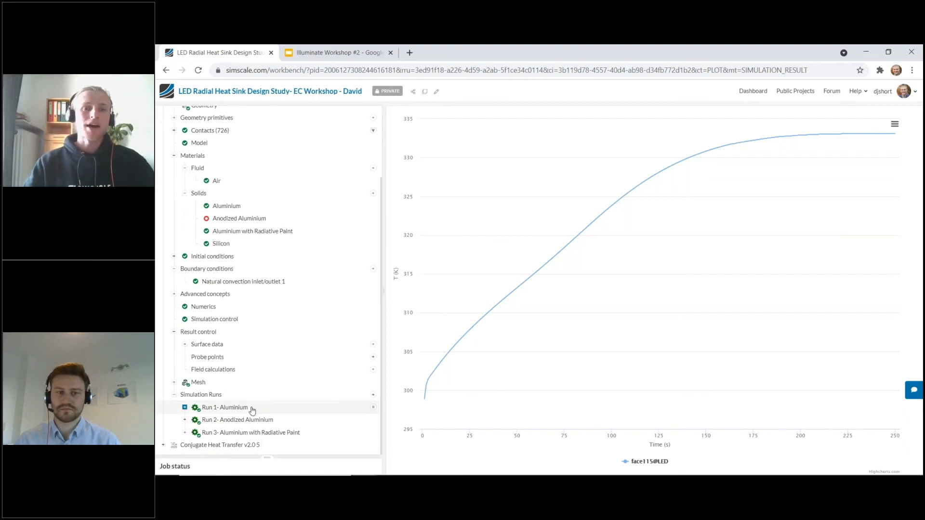
- Open the results of Run 1- Aluminium for post-processing in the new beta interface
click(252, 410)
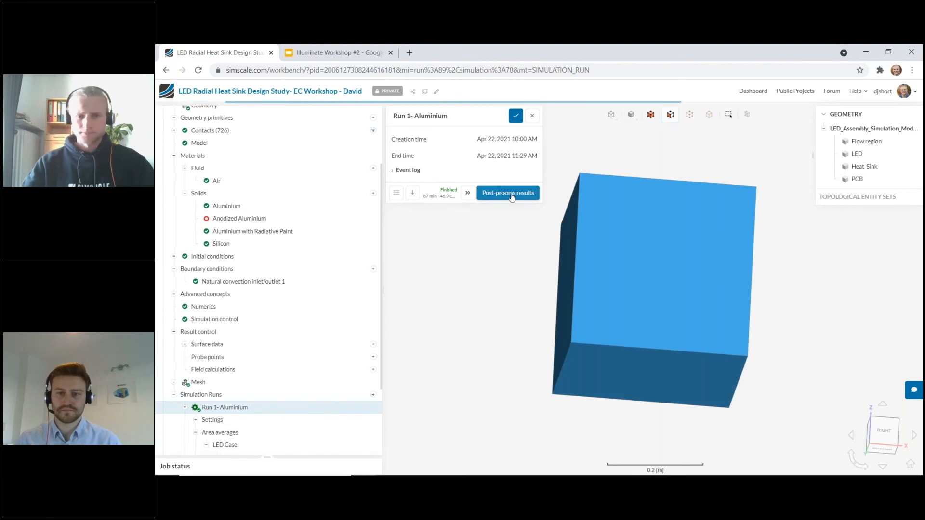
click(512, 194)
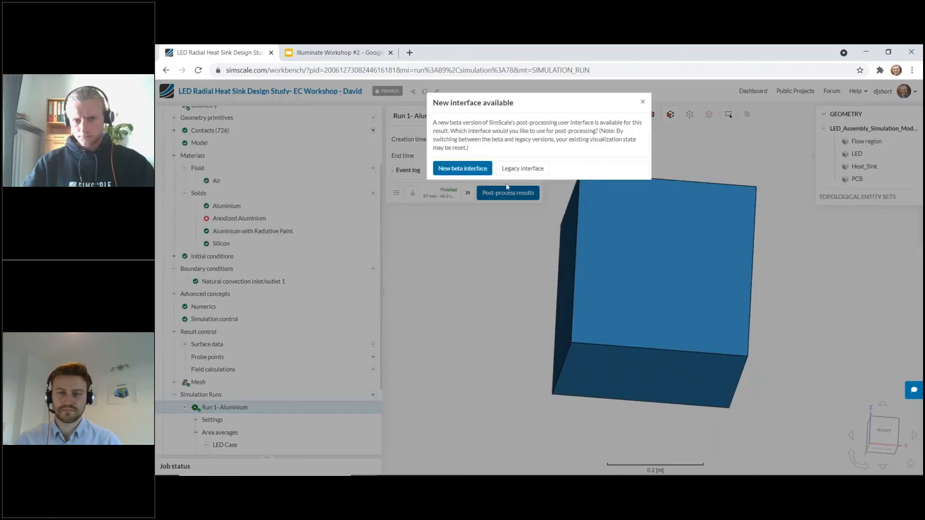
click(485, 169)
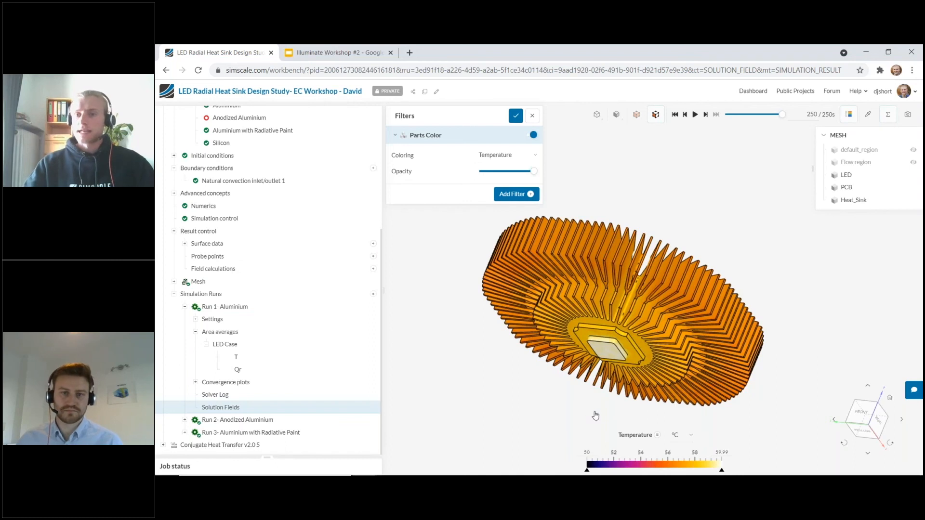
- Inspect the temperature at a point on the PCB near its edge, seen from the heat sink's underside
scroll(590, 413, up, 2)
scroll(589, 412, up, 1)
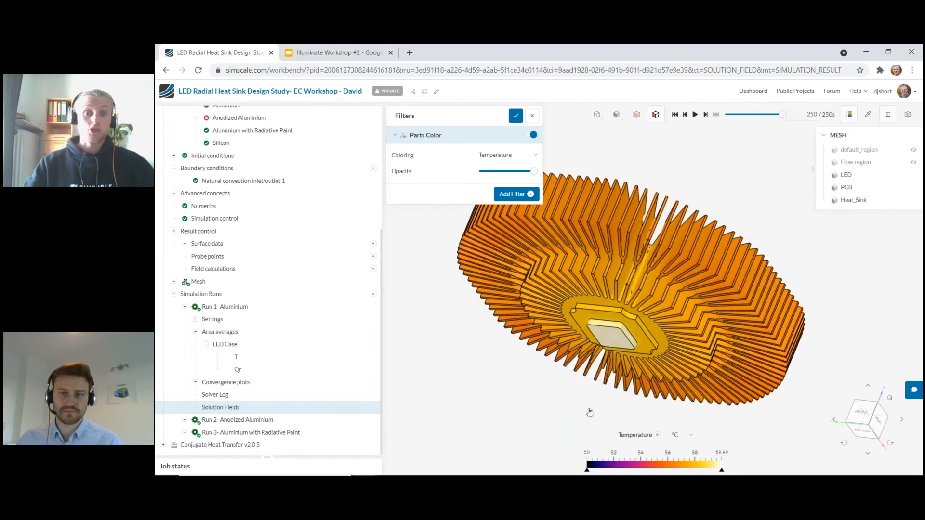
right_drag(549, 392, 598, 377)
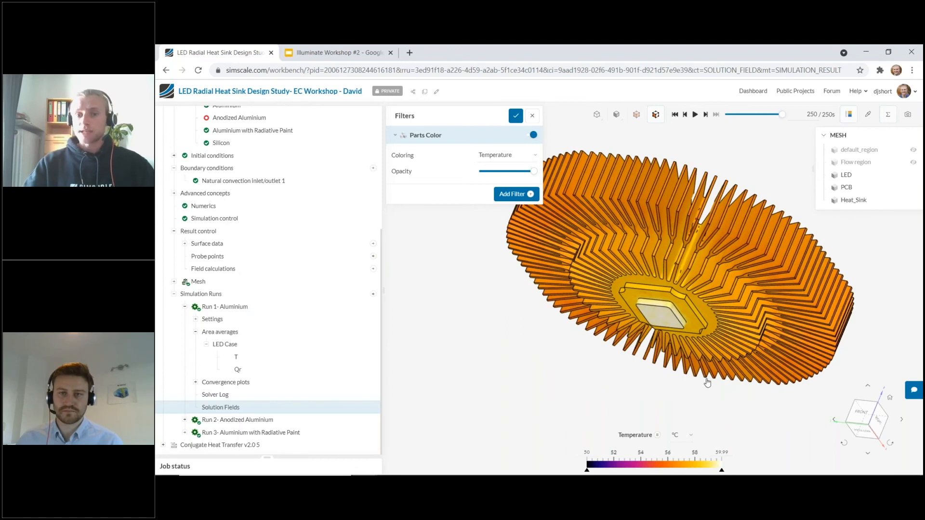
drag(706, 383, 761, 289)
scroll(762, 289, up, 3)
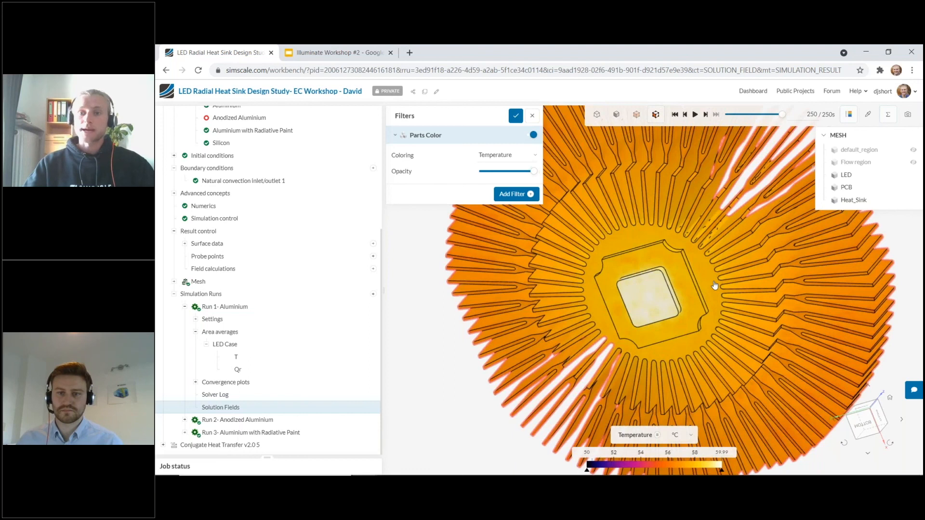
click(868, 117)
click(650, 252)
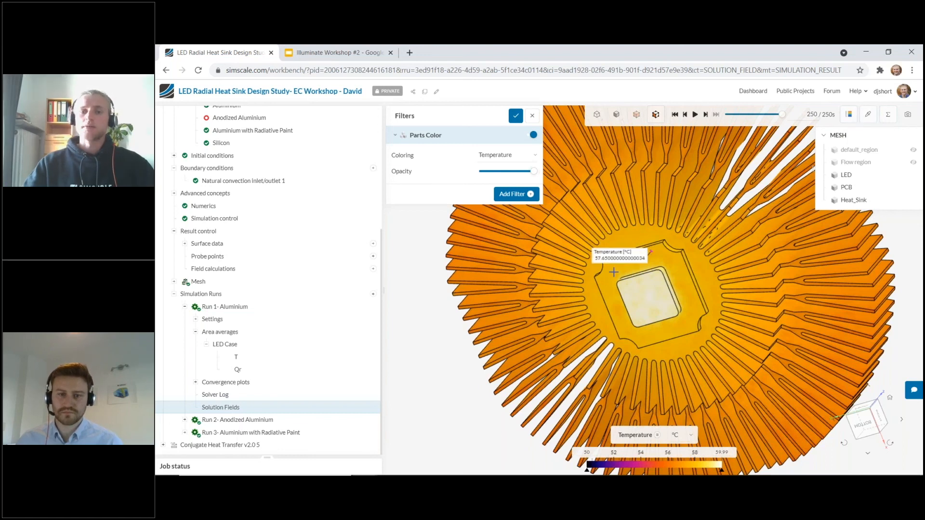
- Probe the temperature at several points on the heat sink base and fins around the PCB
scroll(613, 272, up, 3)
click(576, 259)
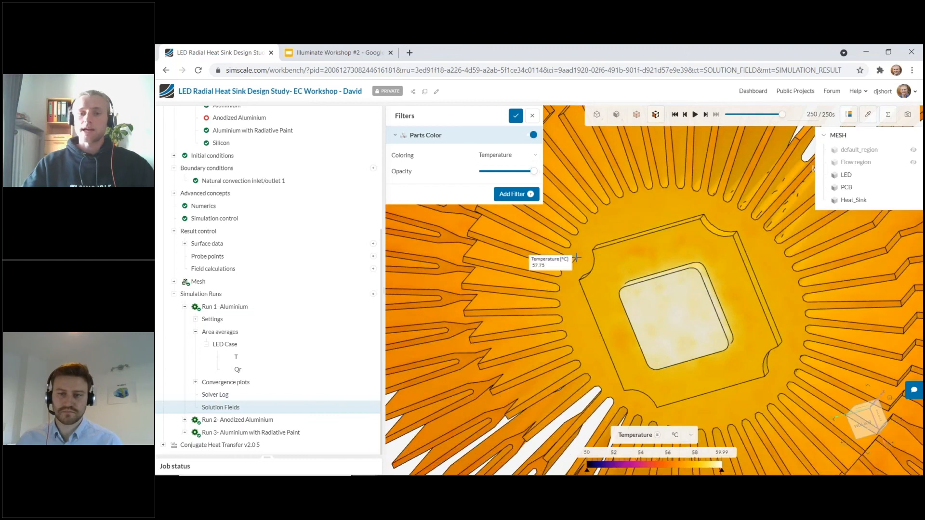
click(519, 219)
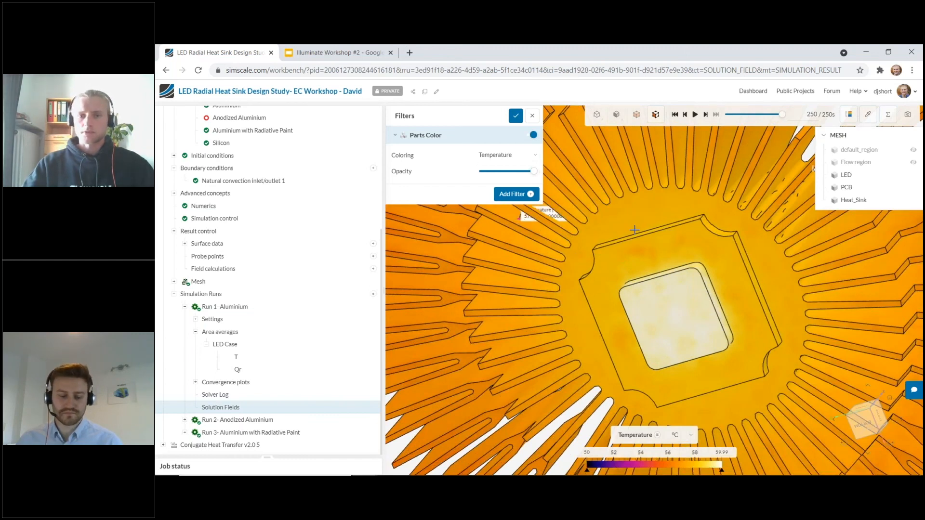
drag(634, 230, 789, 319)
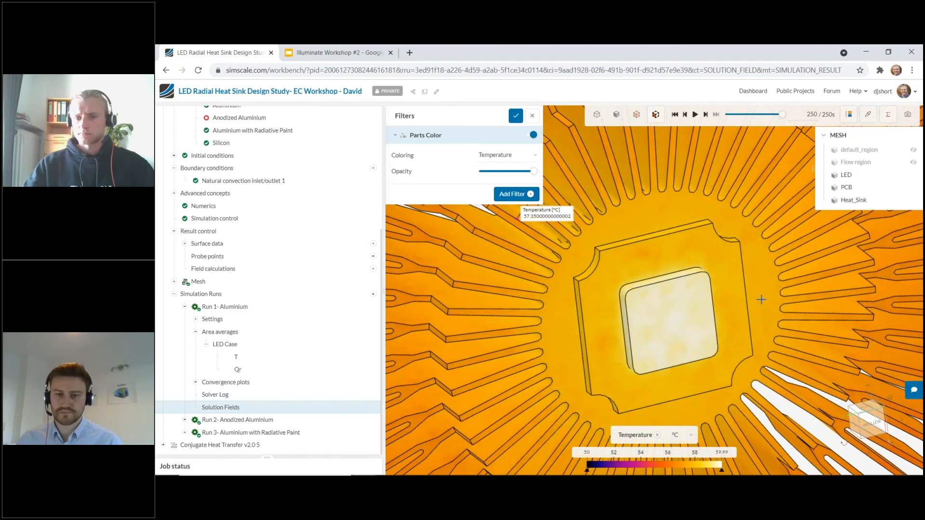
click(762, 300)
scroll(752, 301, down, 6)
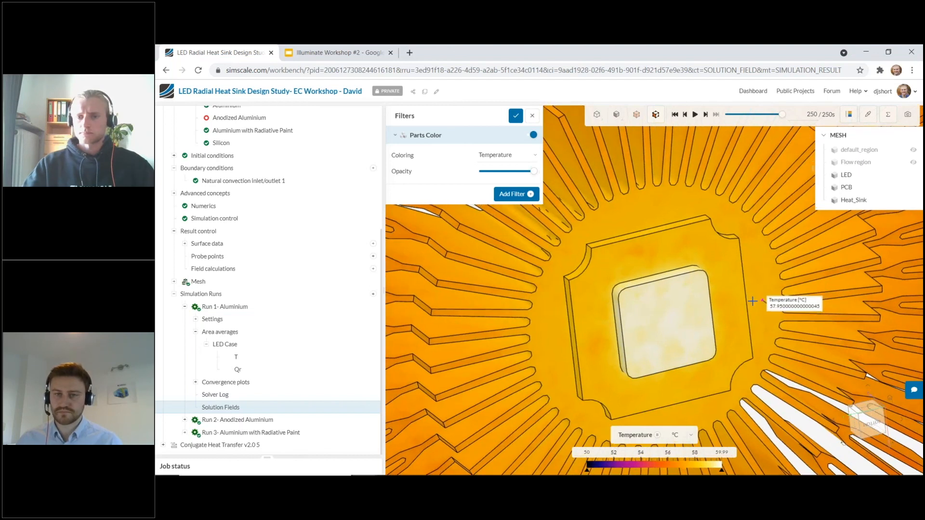